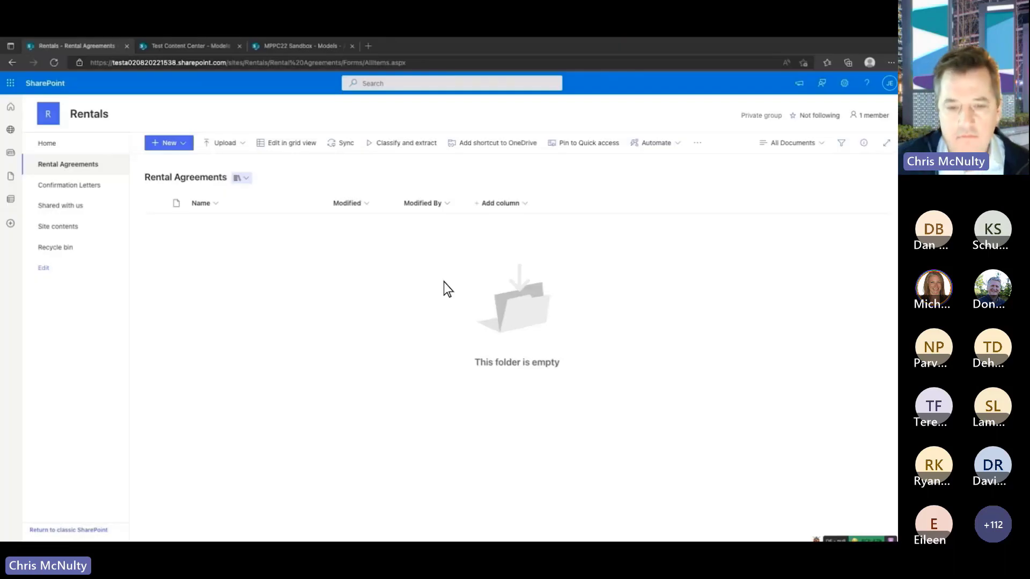
Start a custom classification and extraction model for the Rental Agreements library using Extract by text pattern and layout
left_click(401, 143)
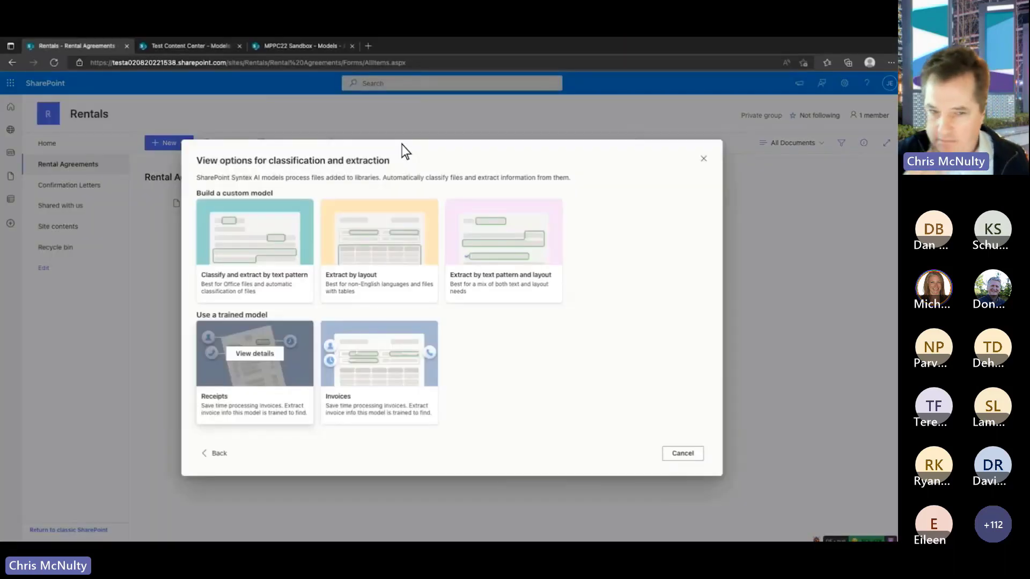
left_click(487, 238)
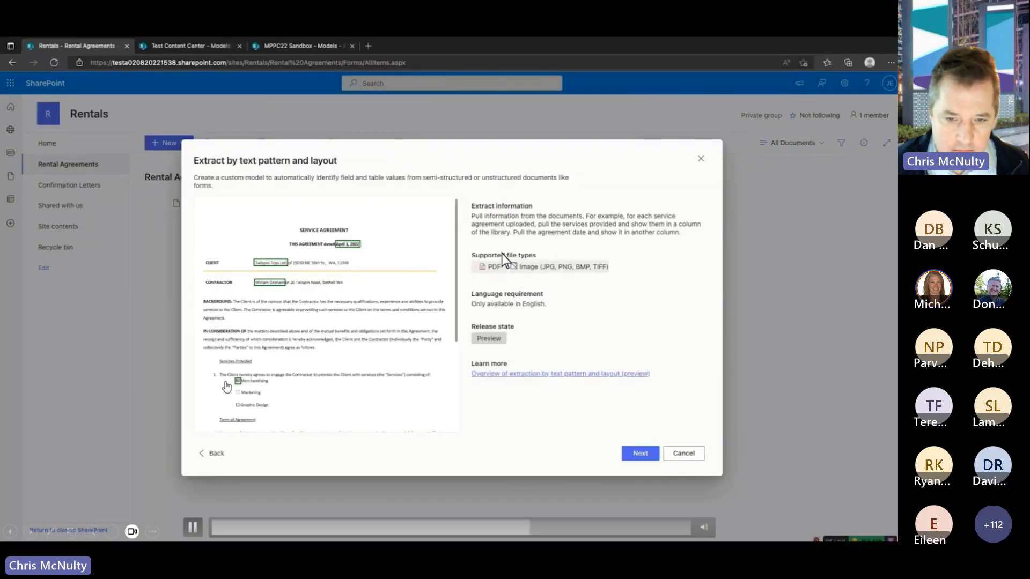
left_click(640, 453)
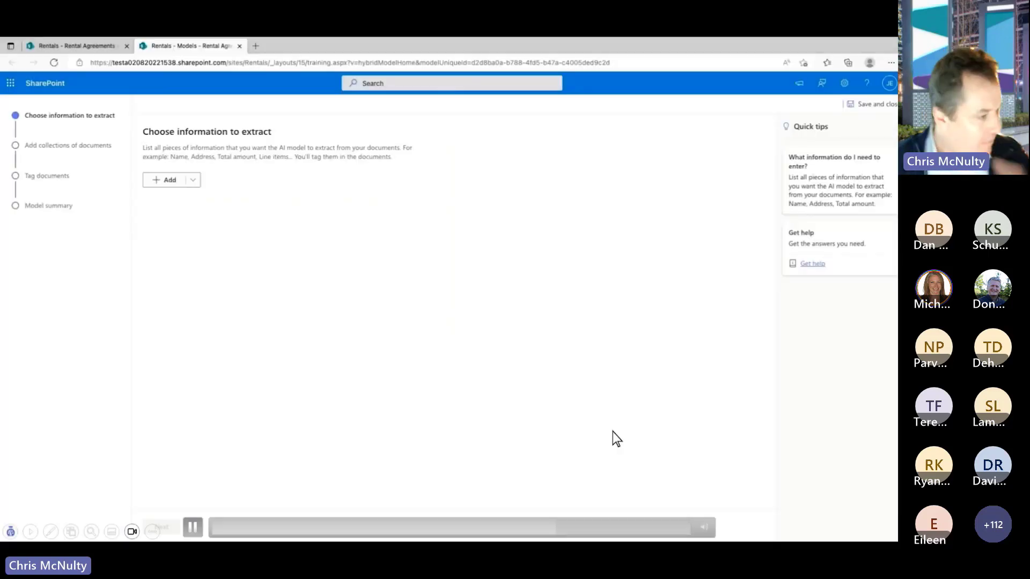
Add a Tenant field to the information to extract and tag the tenant's name with it in the first sample agreement
left_click(176, 182)
type("Tenant")
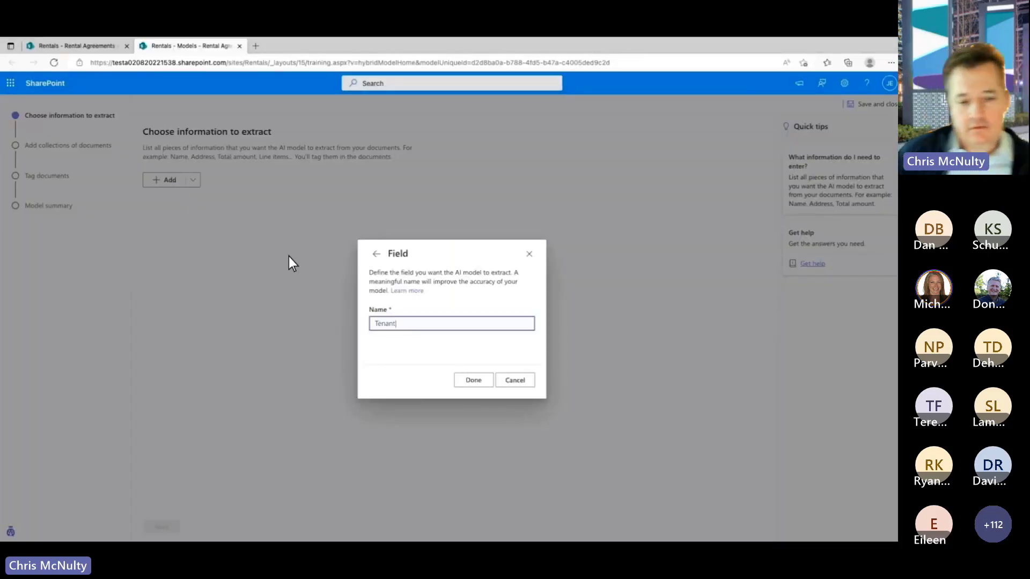
left_click(472, 379)
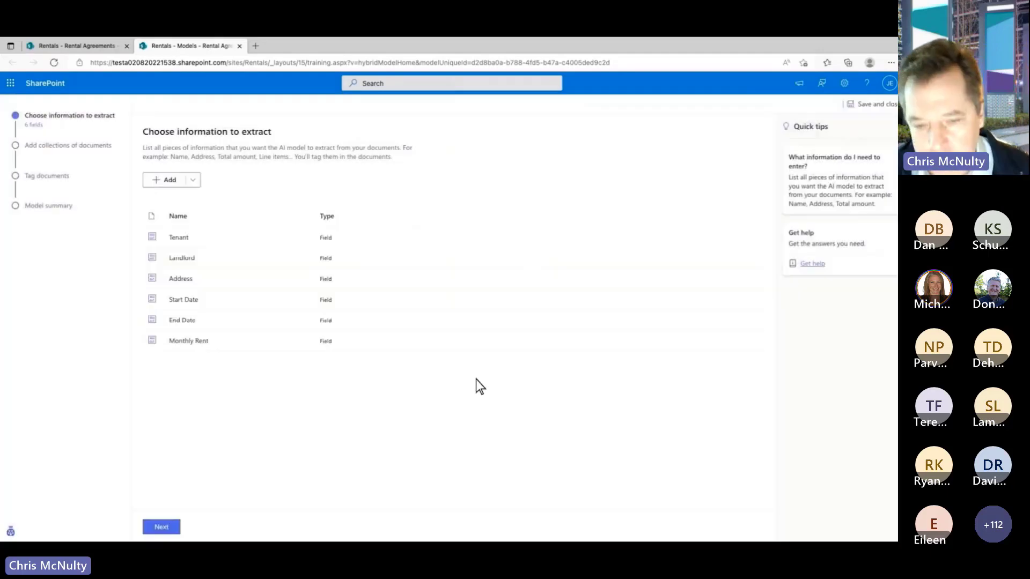
left_click(163, 526)
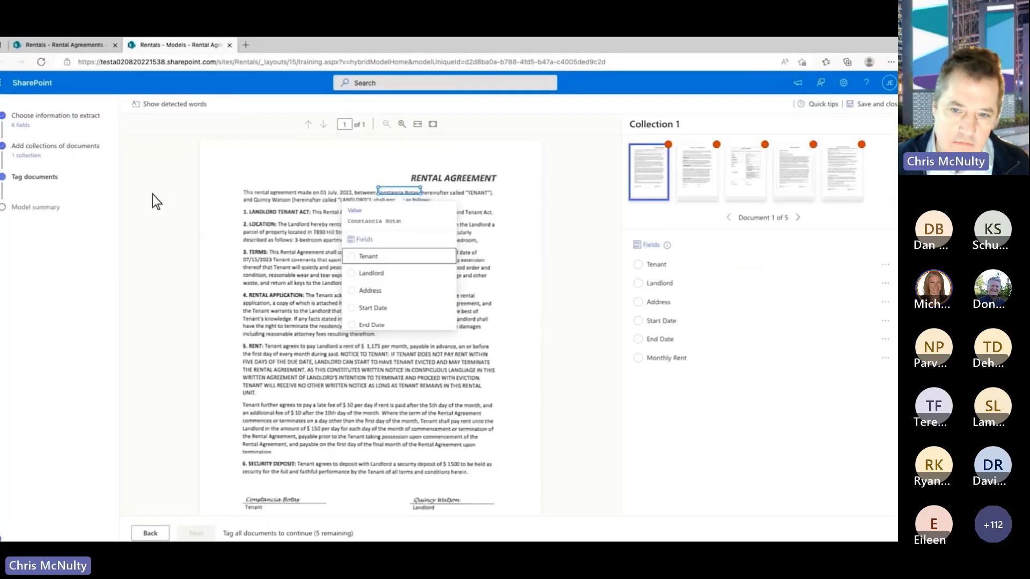
left_click(354, 257)
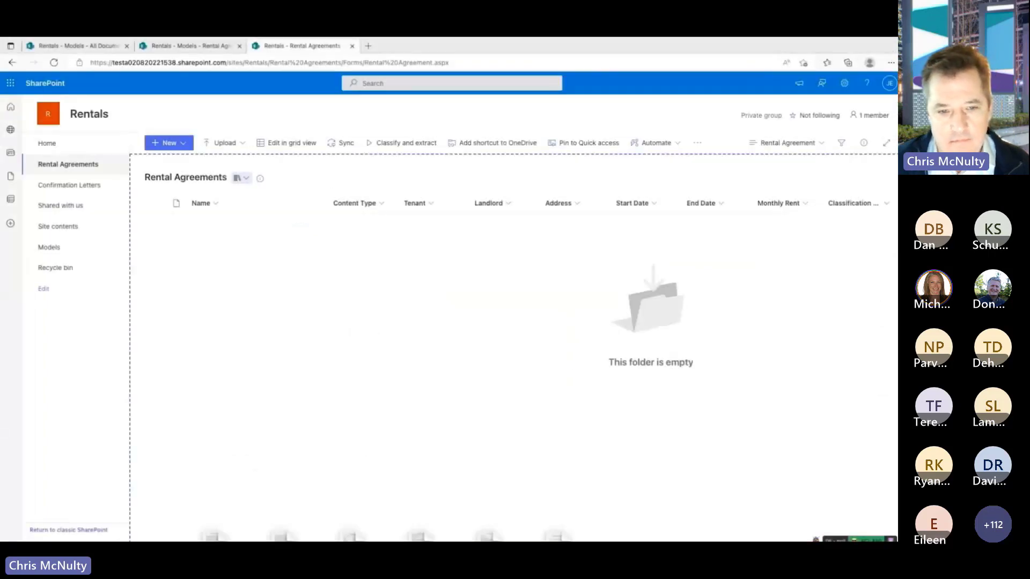
Upload the six rental agreement PDFs to the Rental Agreements library
left_click_drag(558, 483, 524, 314)
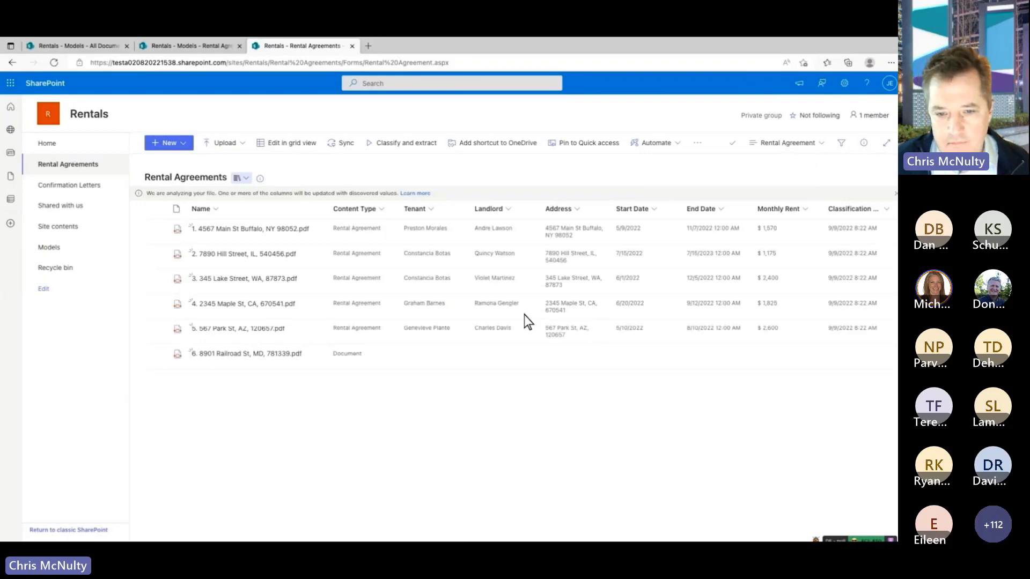
Switch to the Contract Processing content center, open its Models library and examine the model creation options
key("alt+Tab")
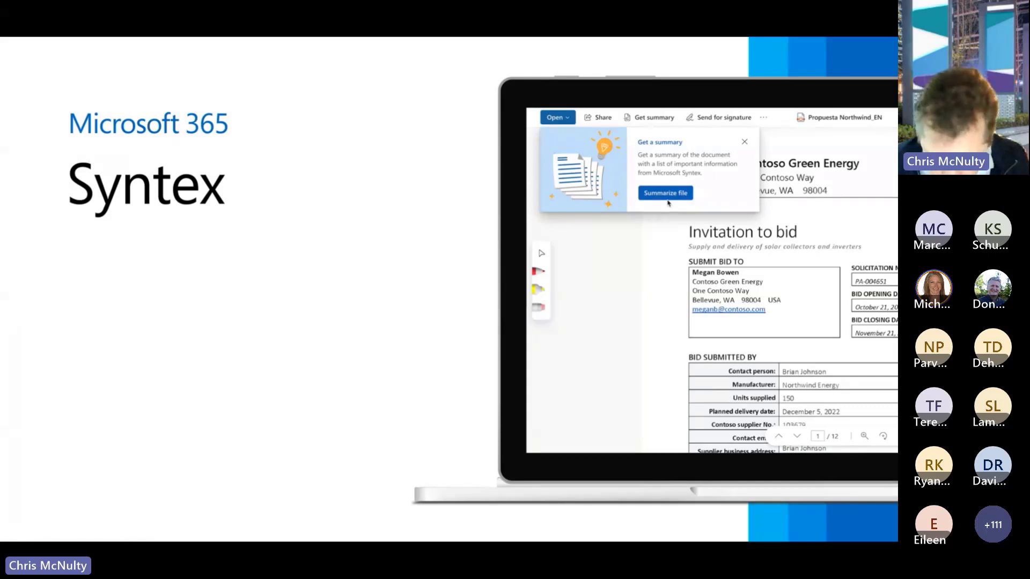
key("alt+Tab")
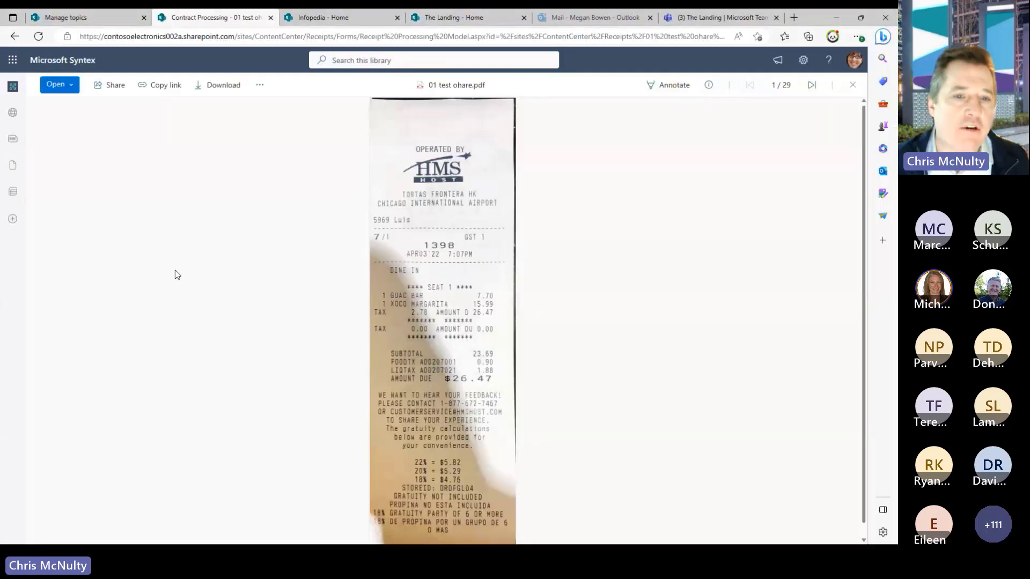
left_click(63, 61)
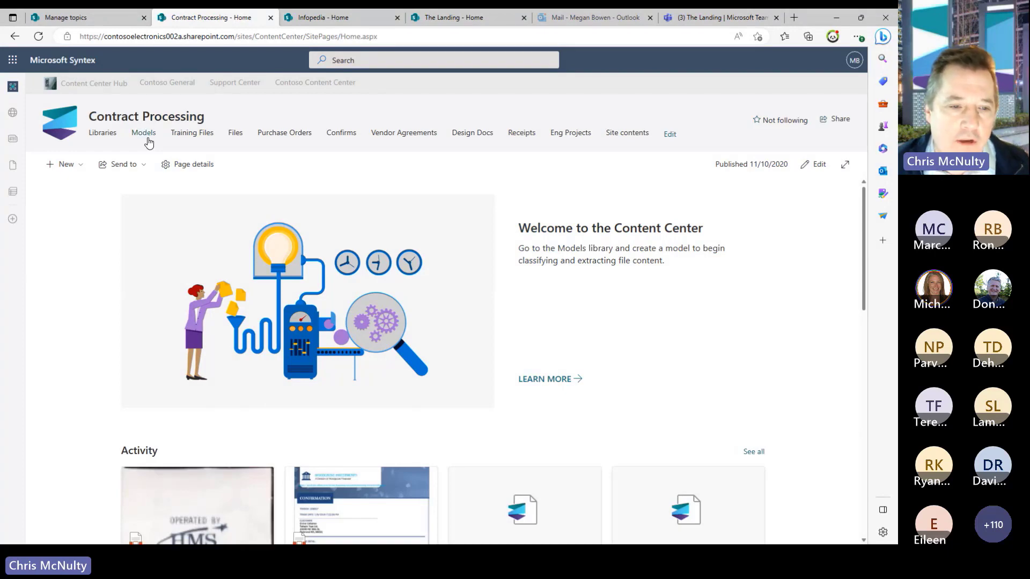
left_click(146, 135)
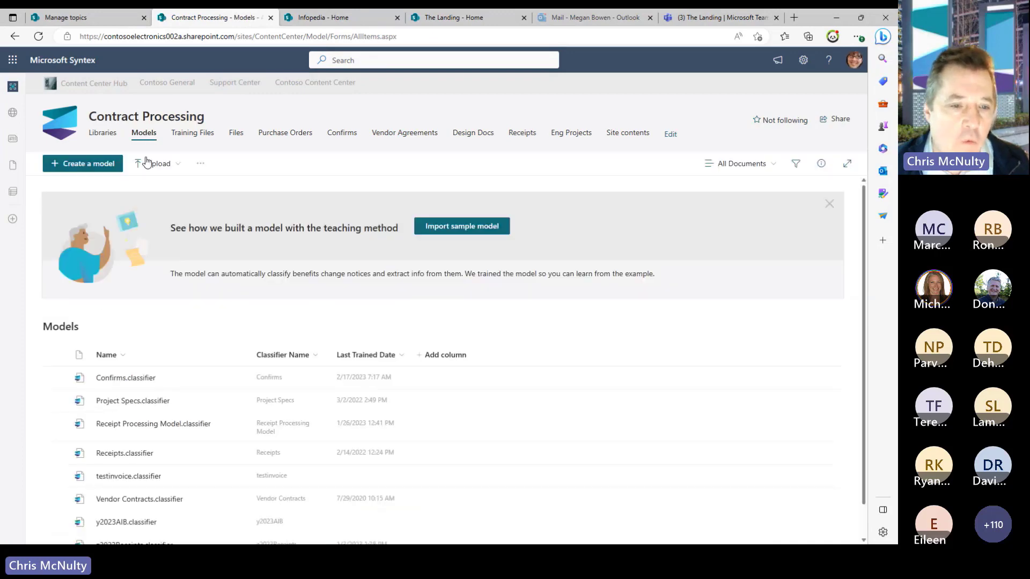
left_click(96, 167)
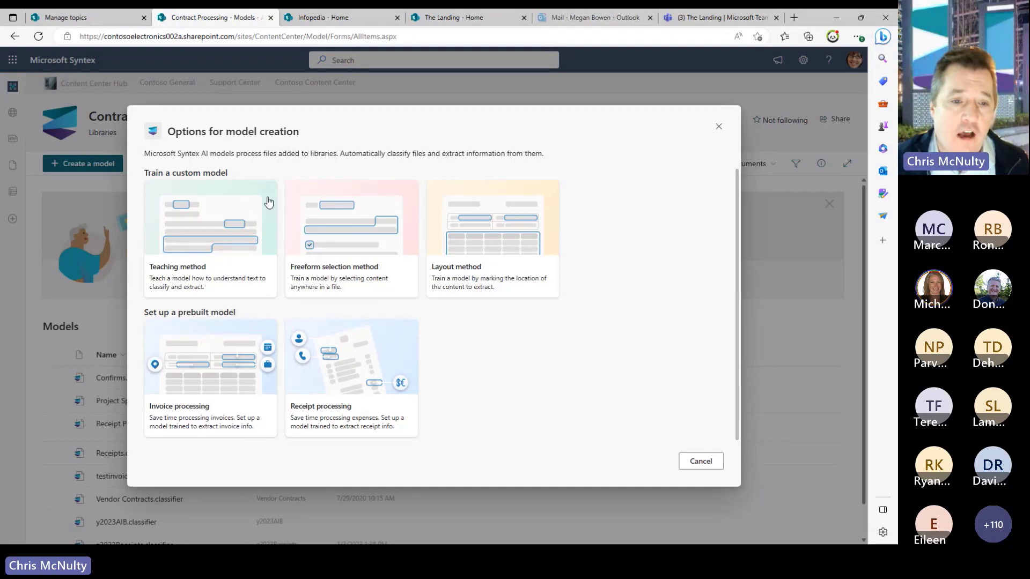
mouse_move(267, 203)
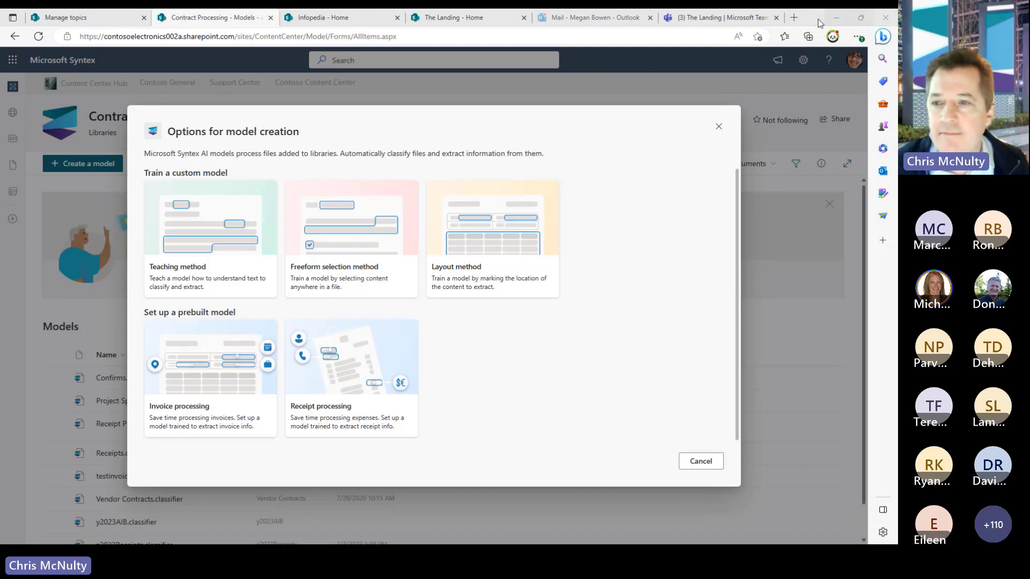
Switch back to the slide presentation and advance to the signature request demo
left_click(836, 20)
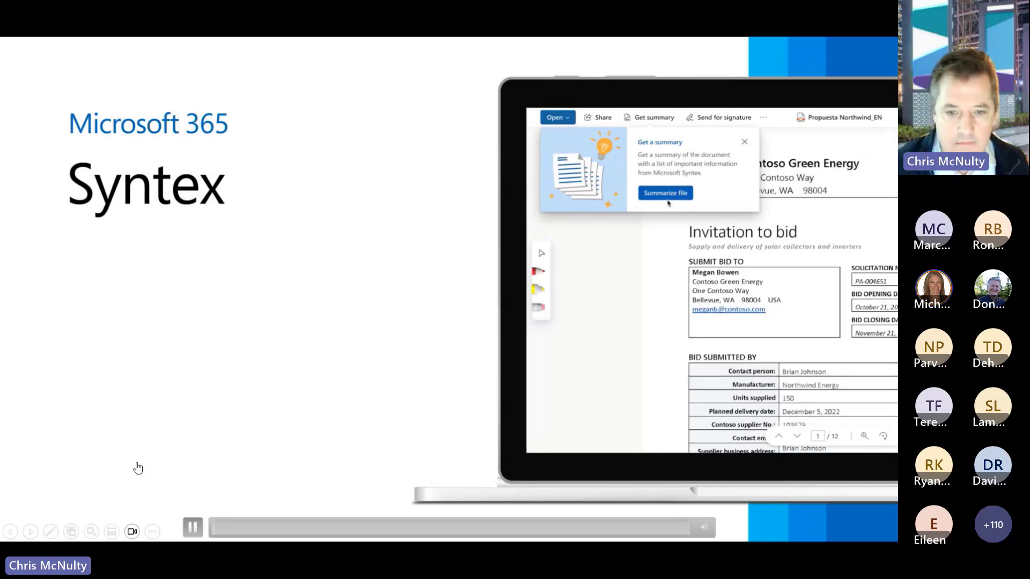
key("Right")
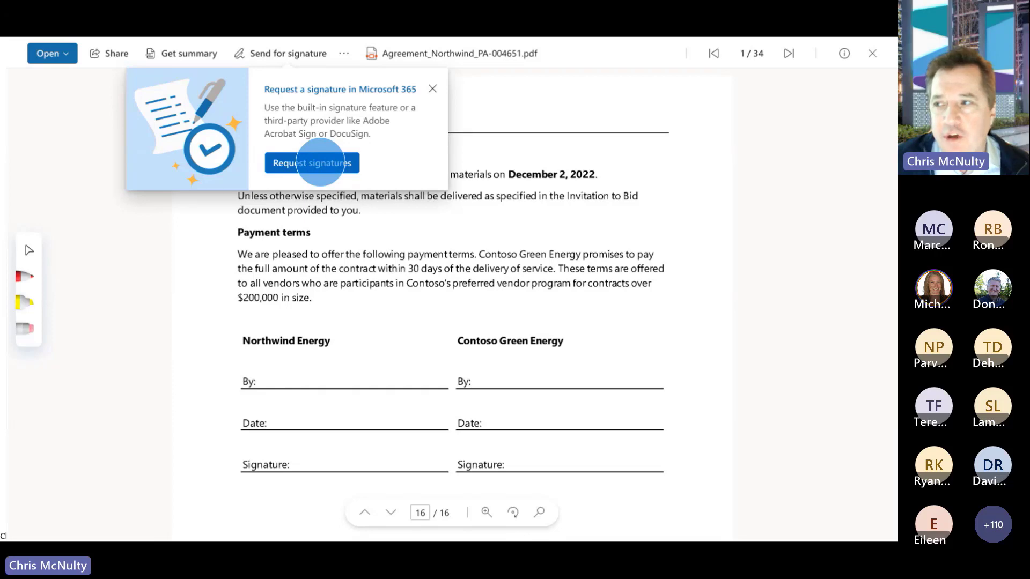
Prepare a Syntex eSignature request with two ordered recipients and the message "Please sign the following document by end of the week. Thank you."
left_click(327, 165)
left_click(337, 118)
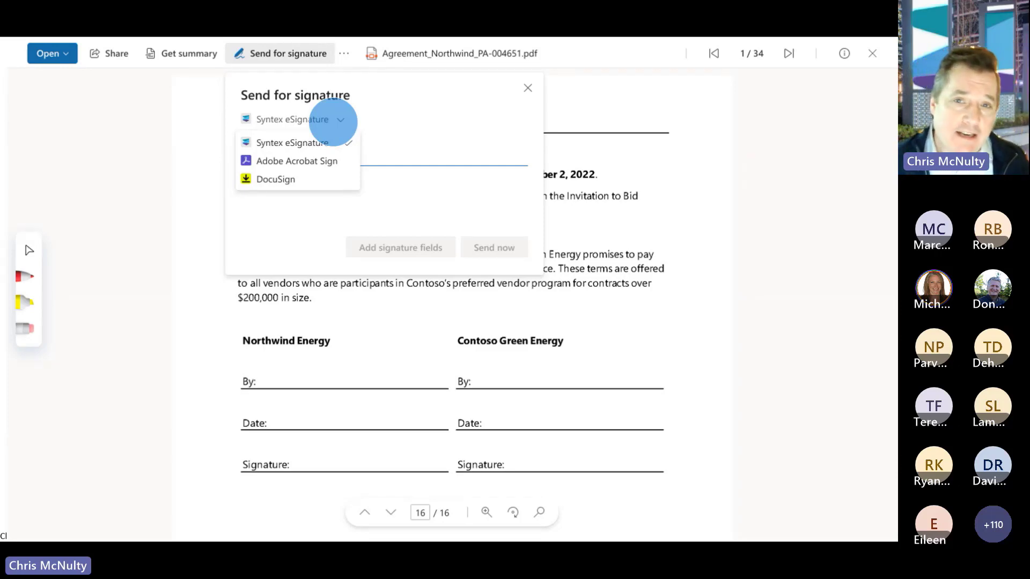
left_click(318, 149)
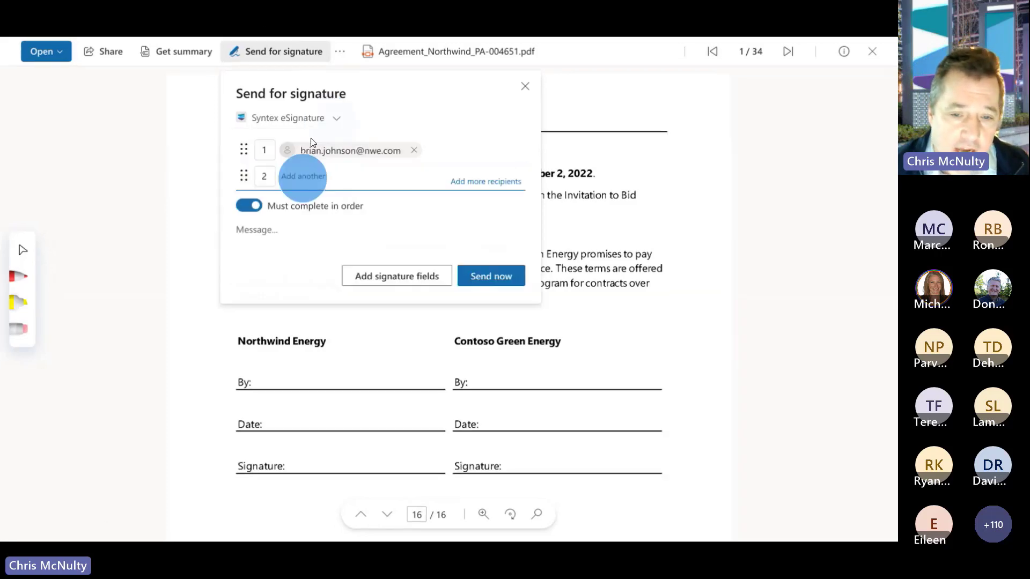
left_click(313, 178)
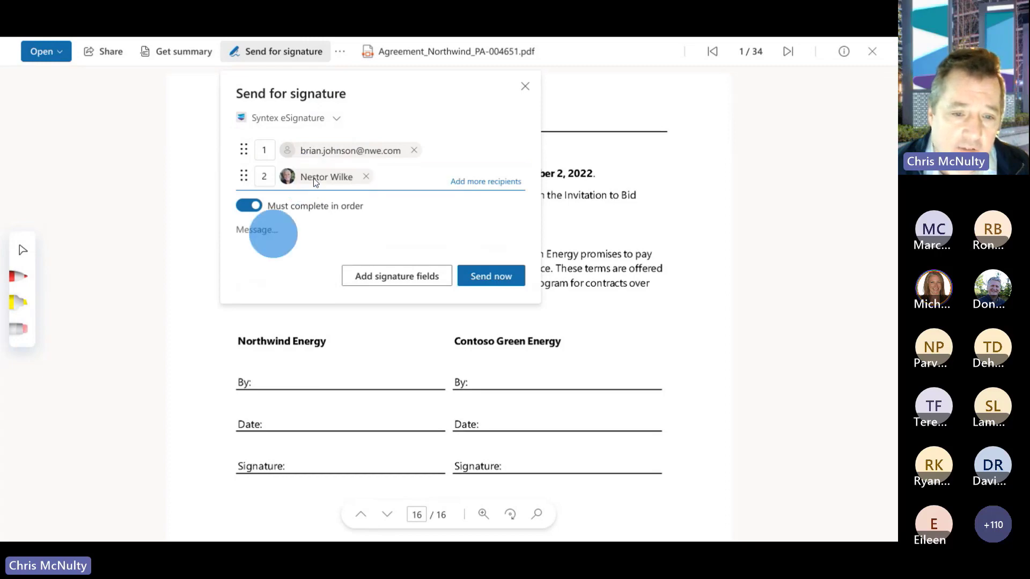
left_click(274, 234)
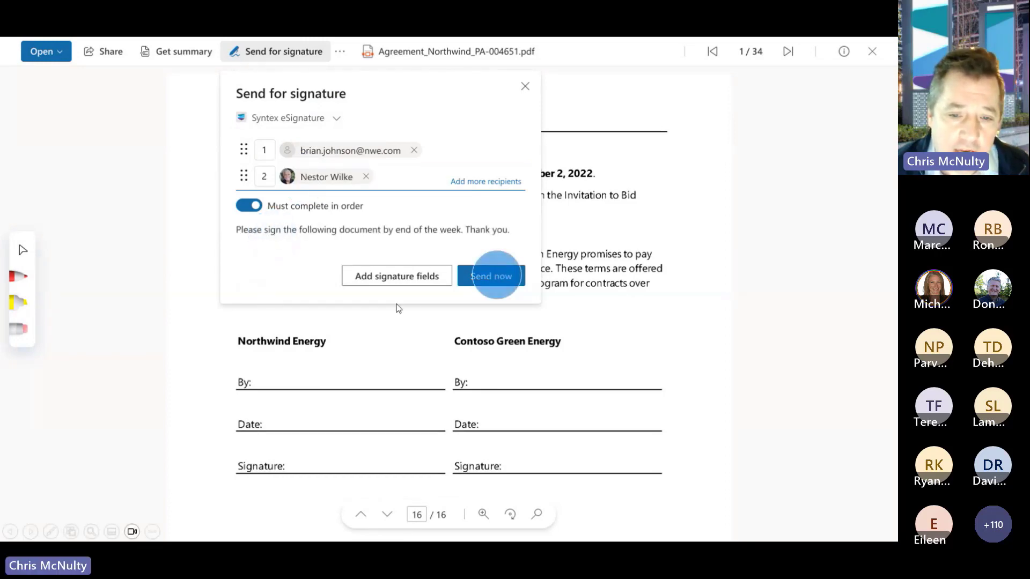
Place a signature field for the first recipient on Northwind Energy's signature line and one for the second on Contoso Green Energy's
left_click(466, 264)
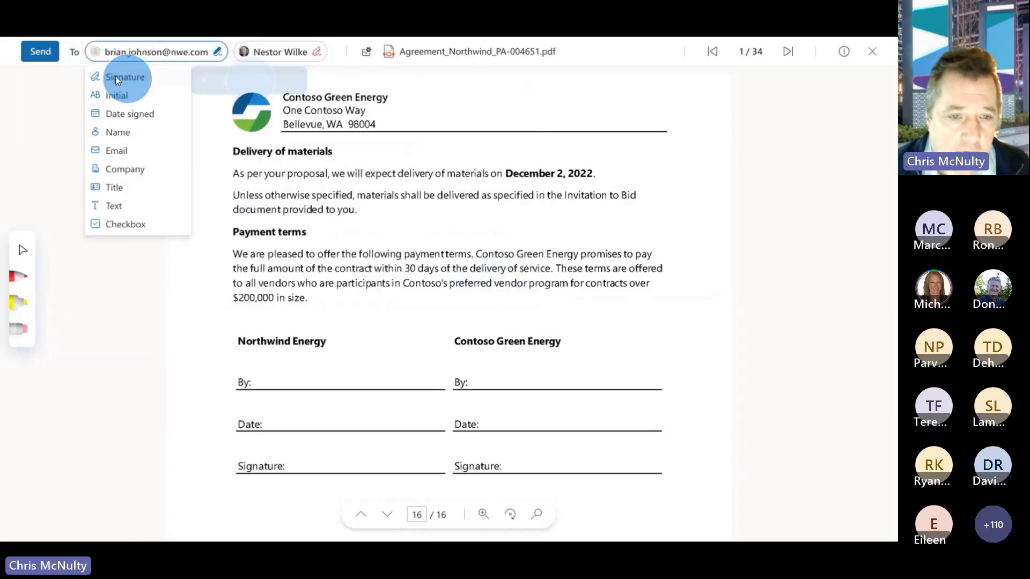
mouse_move(115, 76)
left_mouse_down()
mouse_move(246, 76)
mouse_move(366, 467)
left_mouse_up()
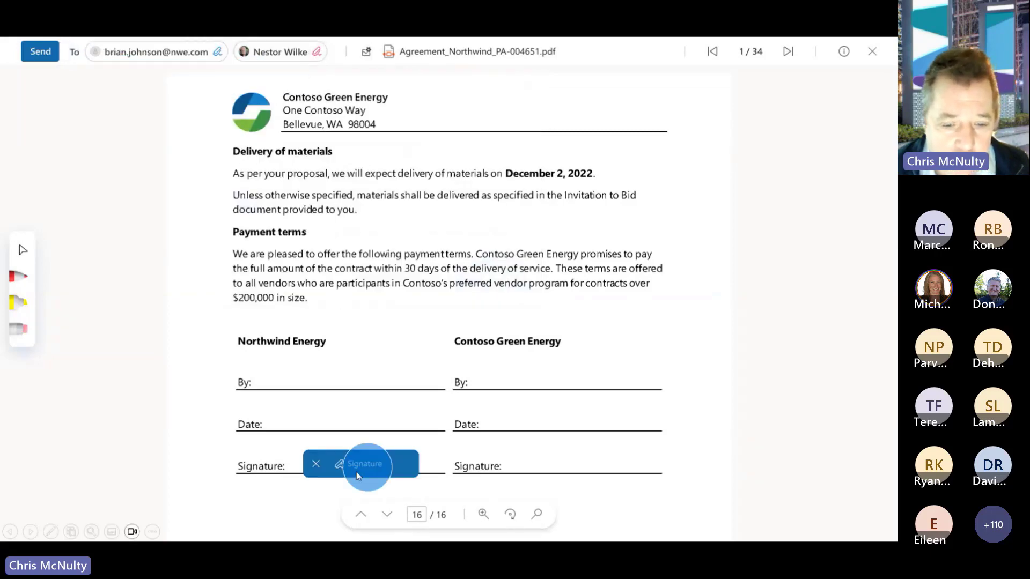
left_click(292, 52)
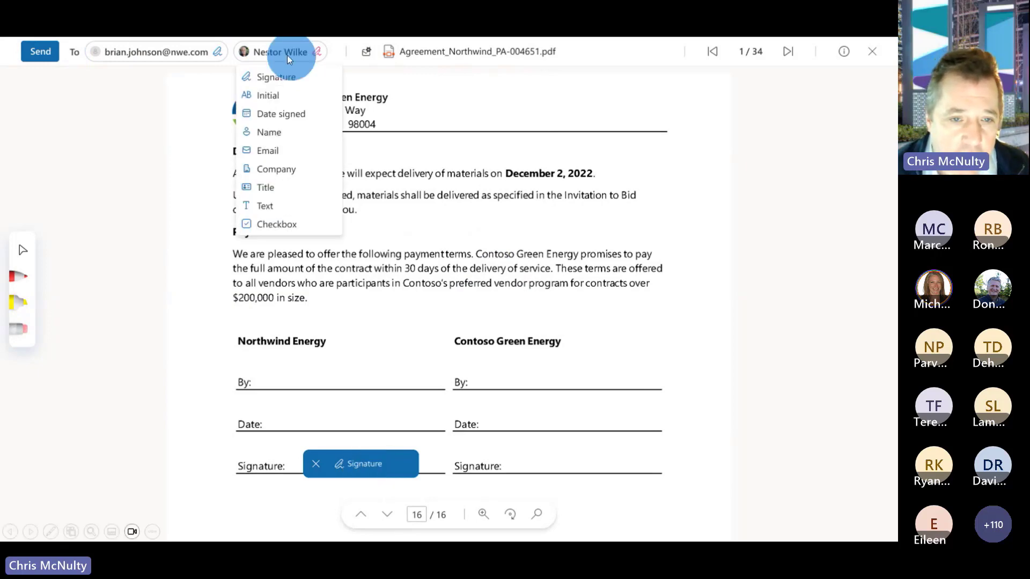
mouse_move(276, 77)
left_mouse_down()
mouse_move(360, 78)
mouse_move(556, 472)
left_mouse_up()
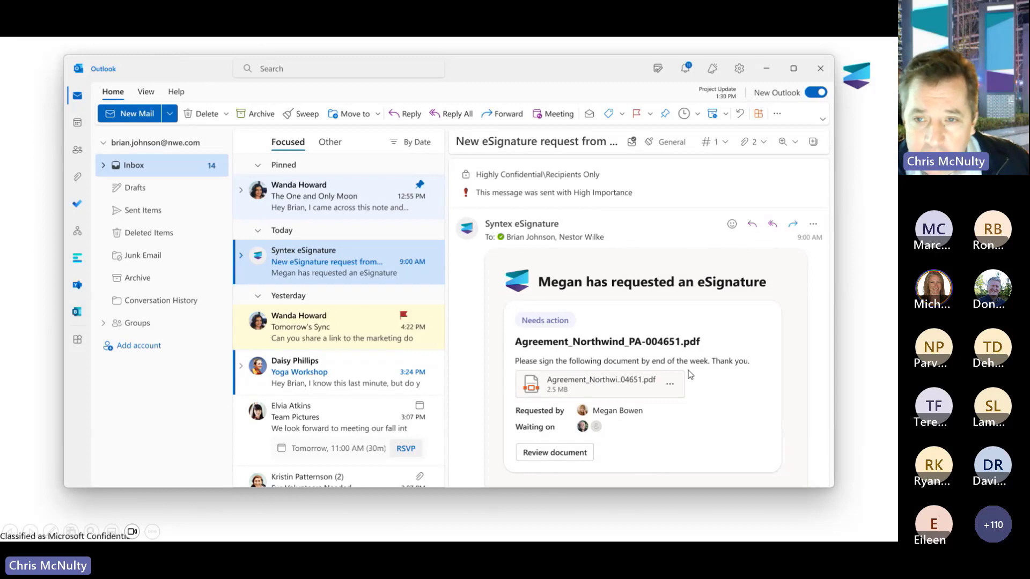
Advance the presentation to the annotation demo, pick the red pen for the Northwind proposal and set its thickness to 3
key("Right")
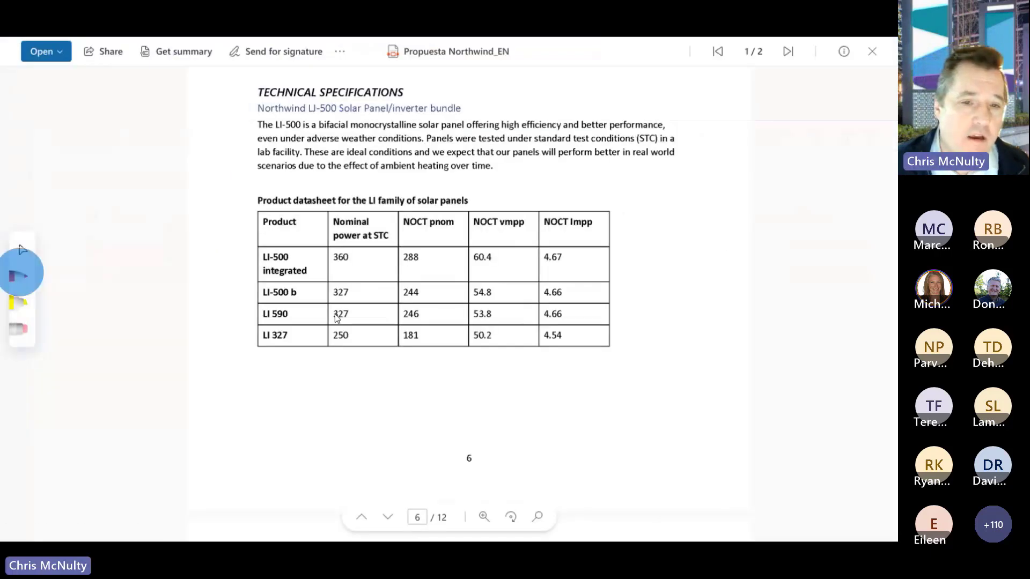
left_click(25, 278)
left_click(86, 259)
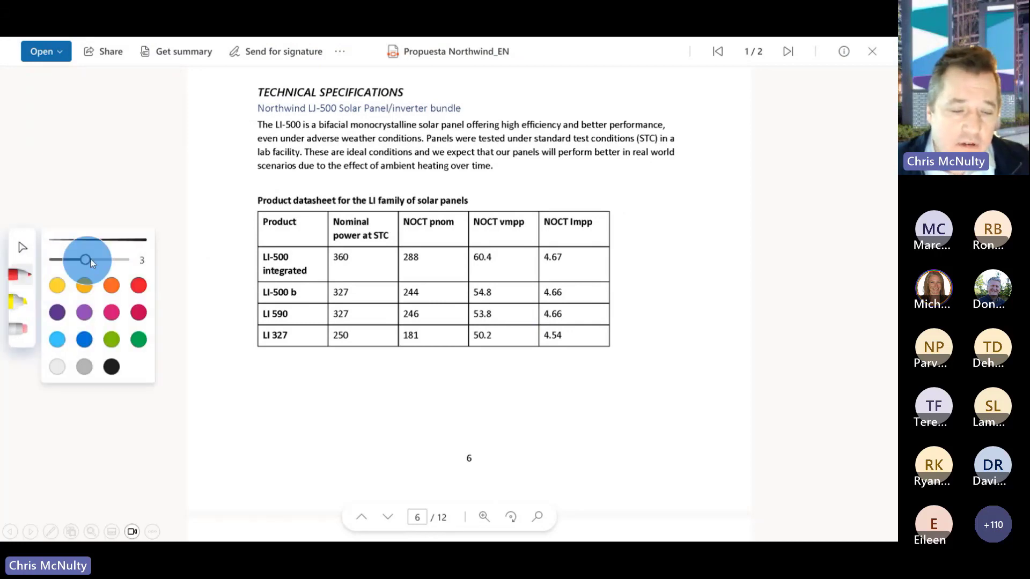
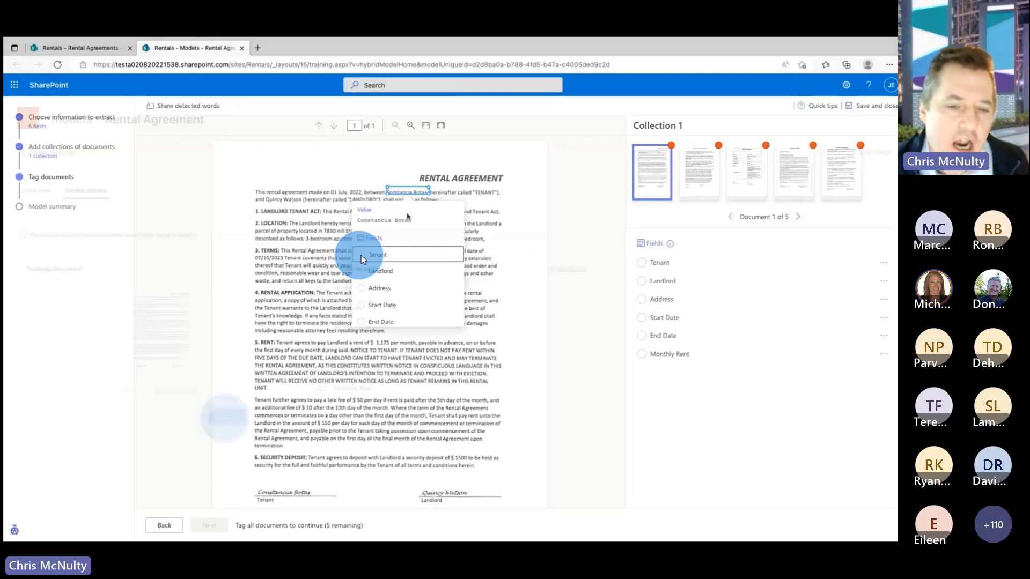
Publish the Agreement Confirmation template with its letter date, landlord, address, tenant, start date and rent fields
left_click(223, 417)
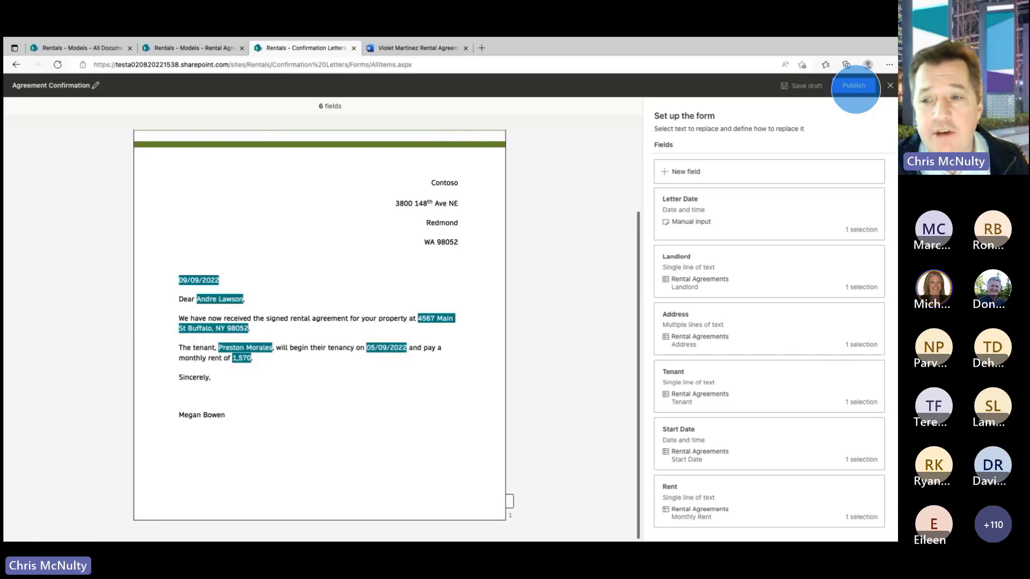
left_click(862, 92)
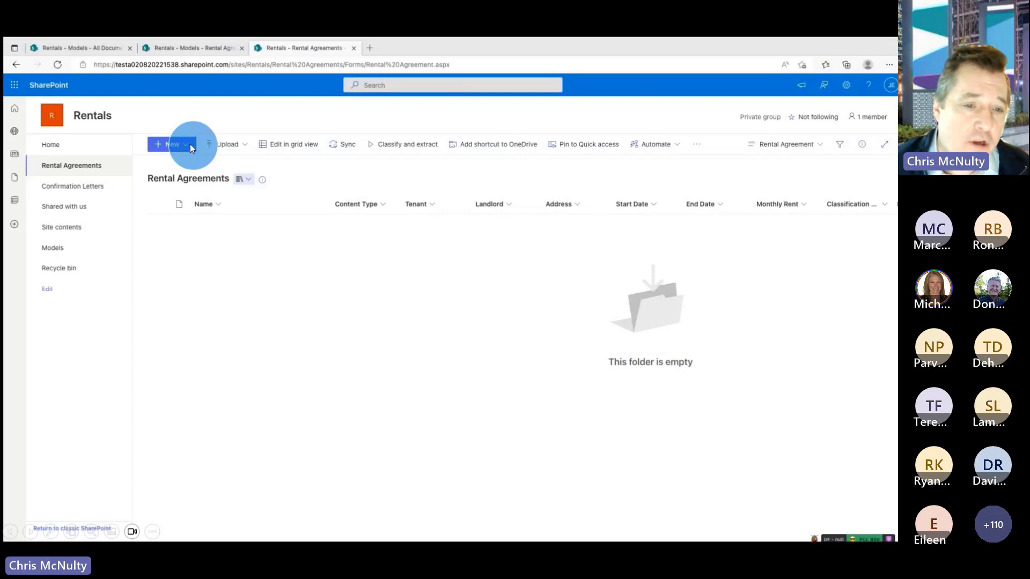
Upload the agreement files to the Rental Agreements library and open the first generated letter in Confirmation Letters
left_click_drag(181, 271, 533, 292)
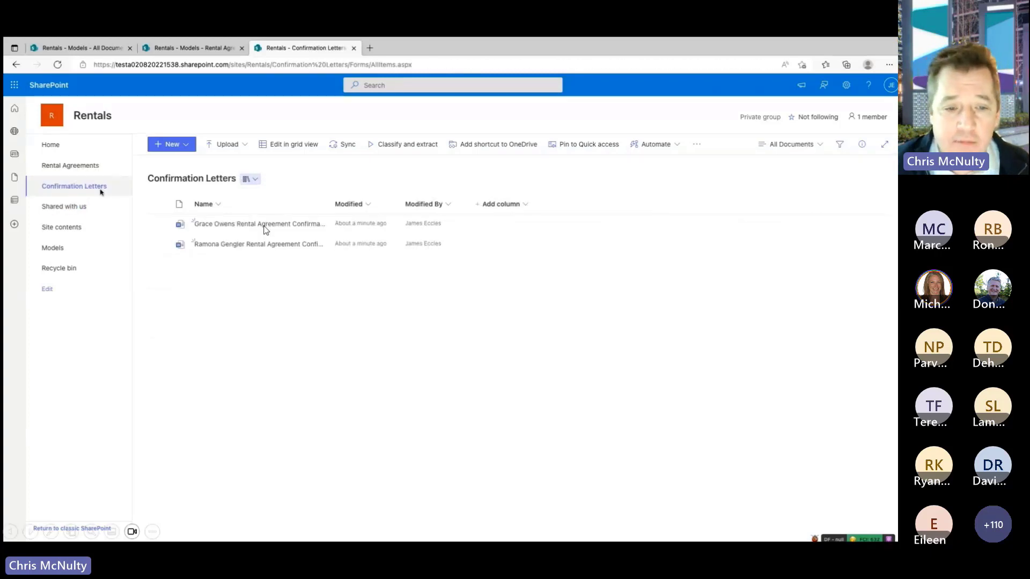
left_click(398, 246)
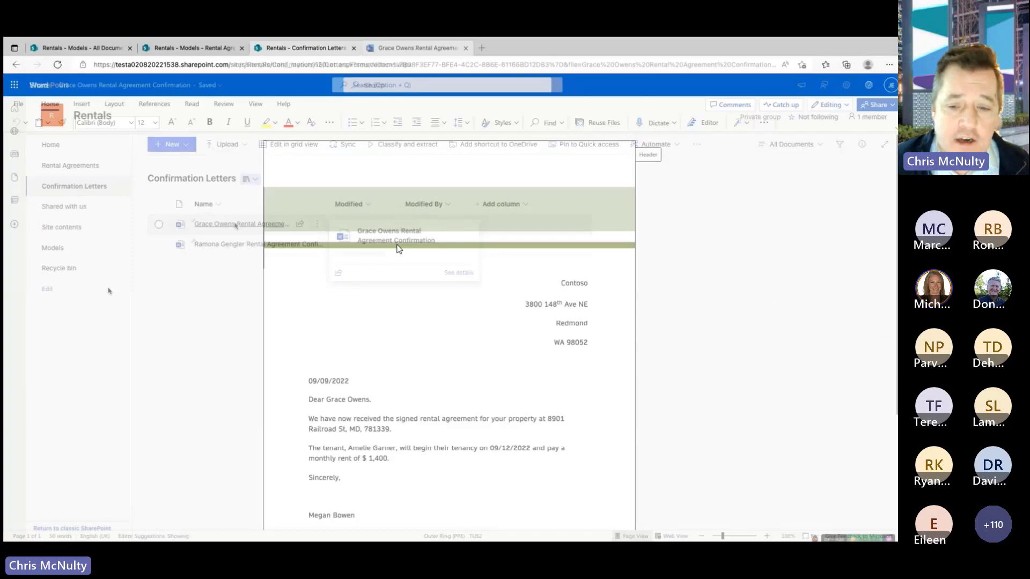
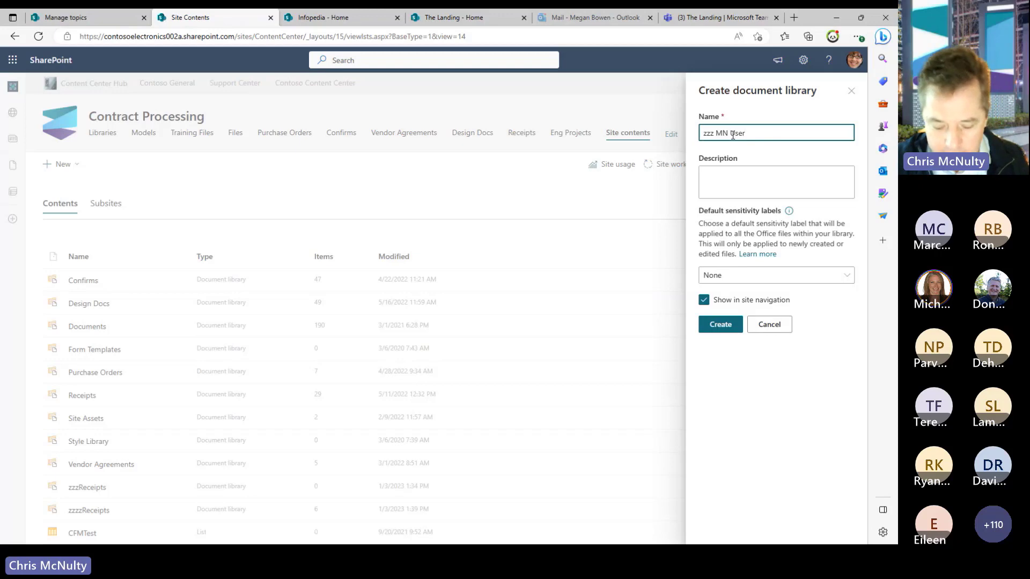
Name the new document library "zzz MN User Group" and review the default sensitivity label choices, keeping None
type("Group")
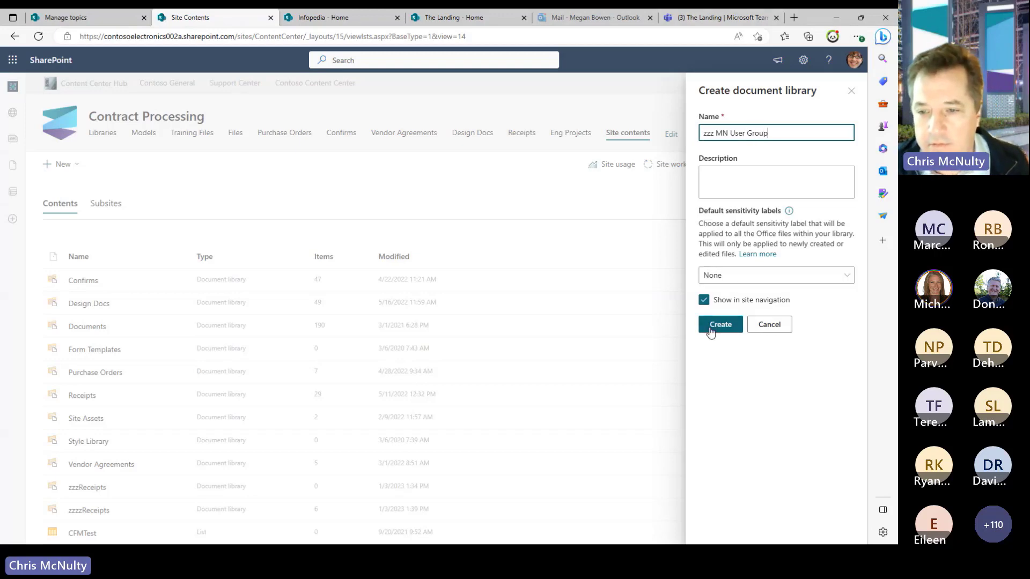
left_click(793, 283)
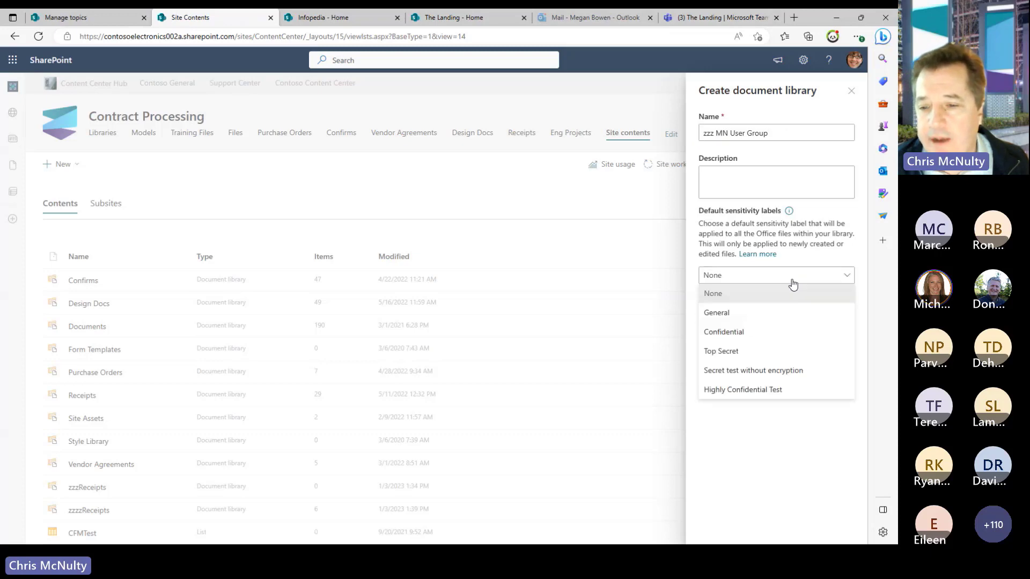
left_click(800, 267)
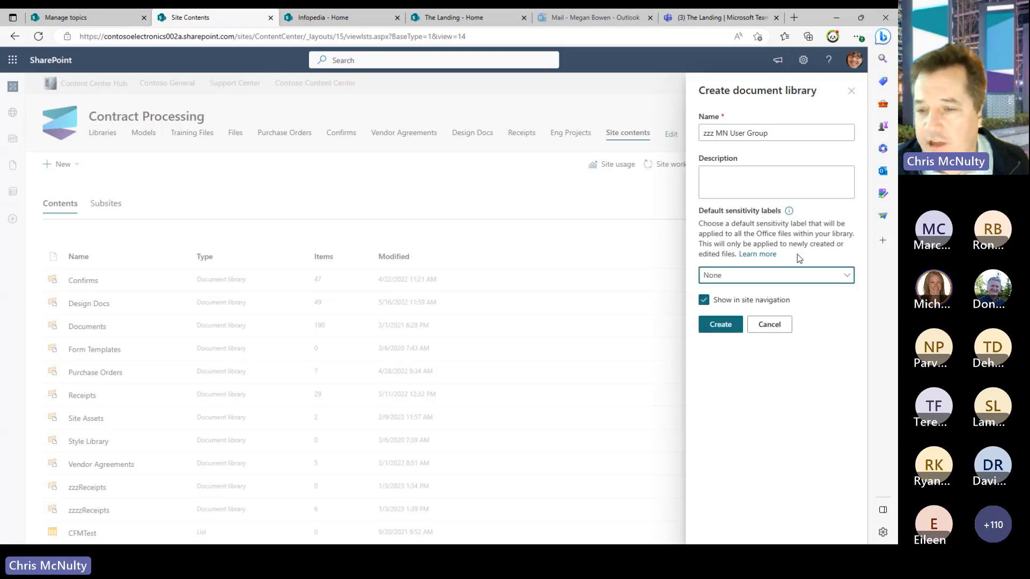
Create the "zzz MN User Group" document library after toggling its site navigation option, and show its choices for new items
left_click(704, 301)
left_click(703, 301)
left_click(722, 325)
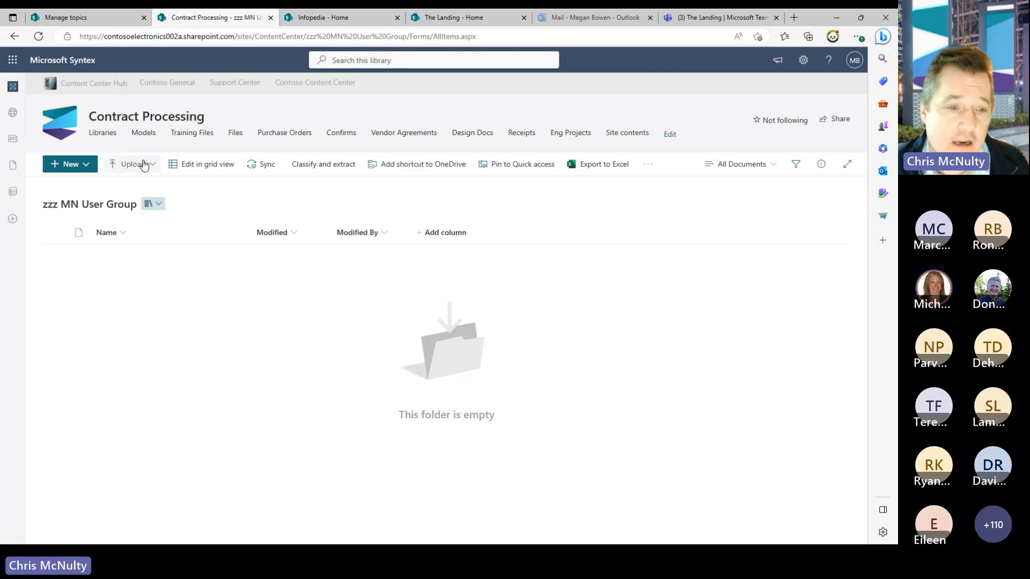
left_click(84, 164)
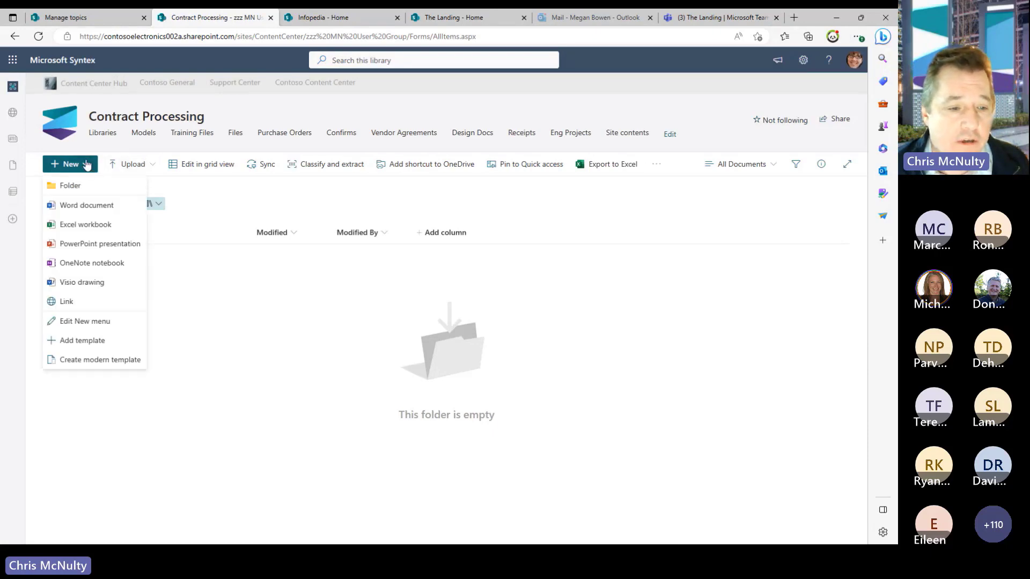
Start a new prebuilt receipt processing model from the site's Models library and name it "zzz MN Receipts"
left_click(143, 134)
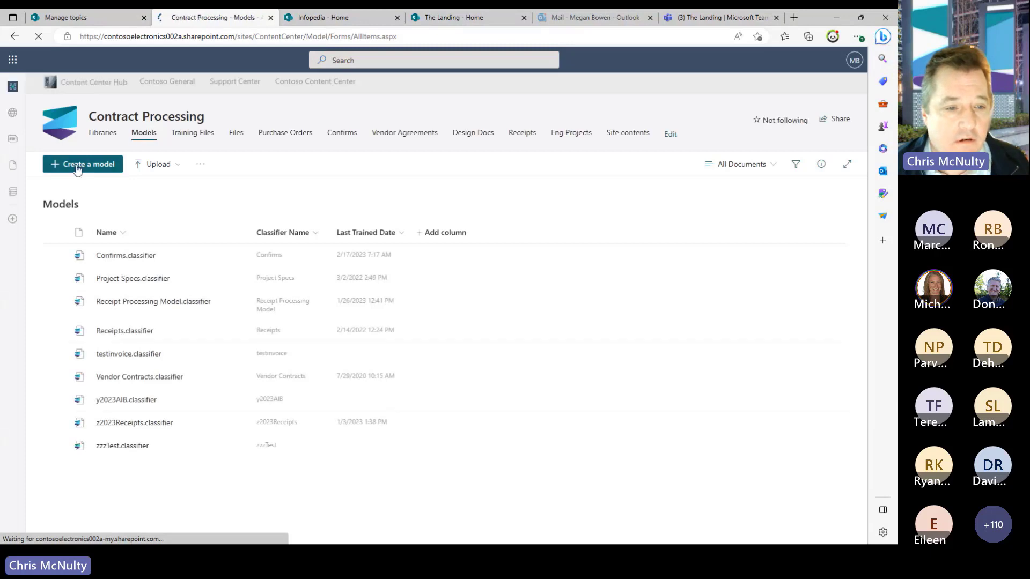
left_click(77, 166)
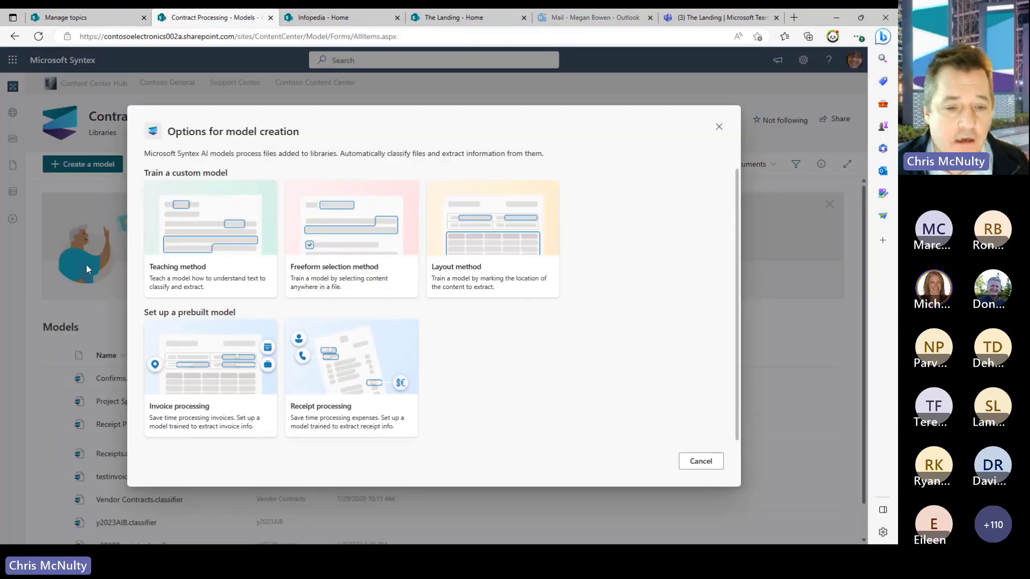
mouse_move(328, 334)
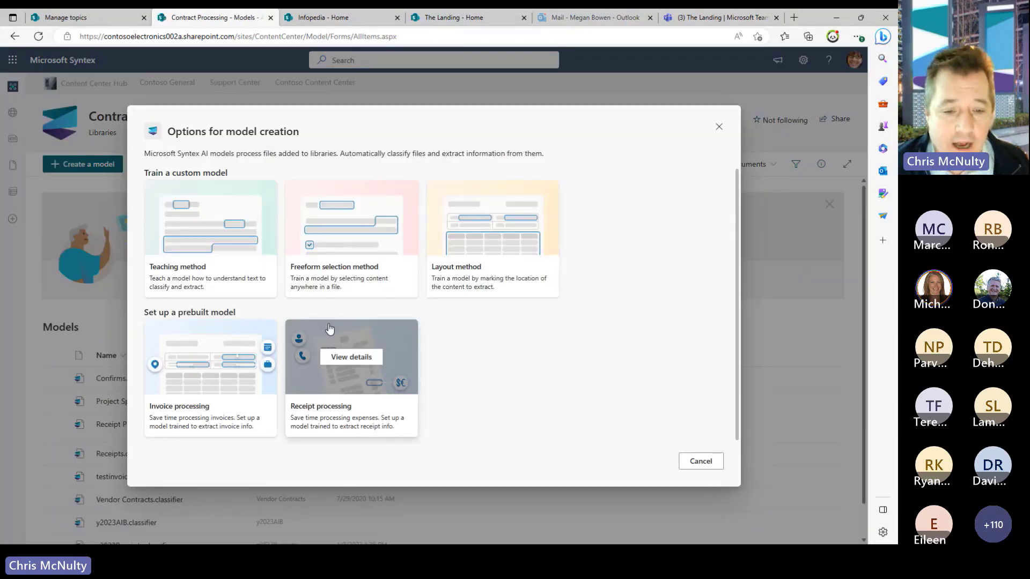
left_click(338, 380)
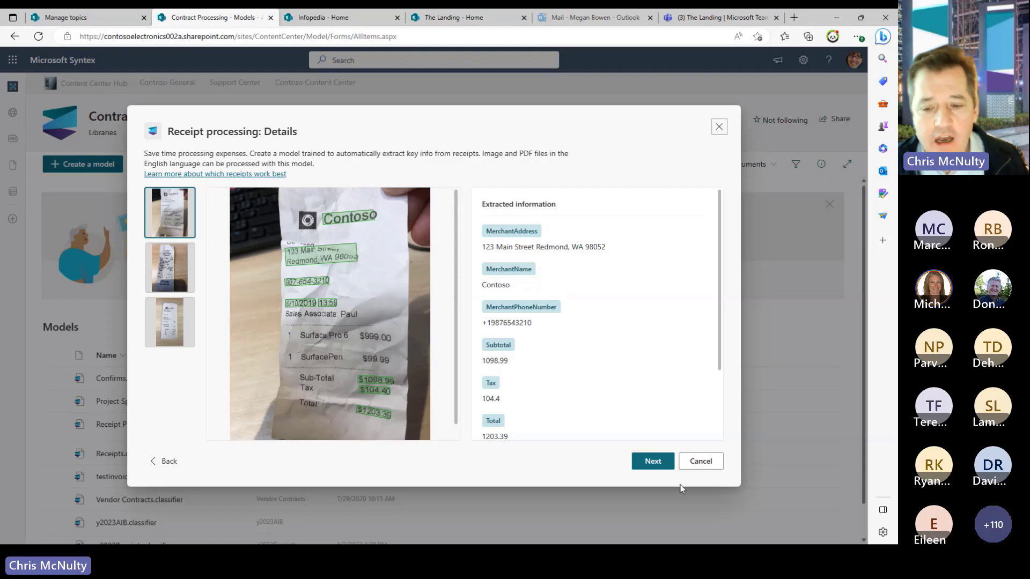
left_click(653, 462)
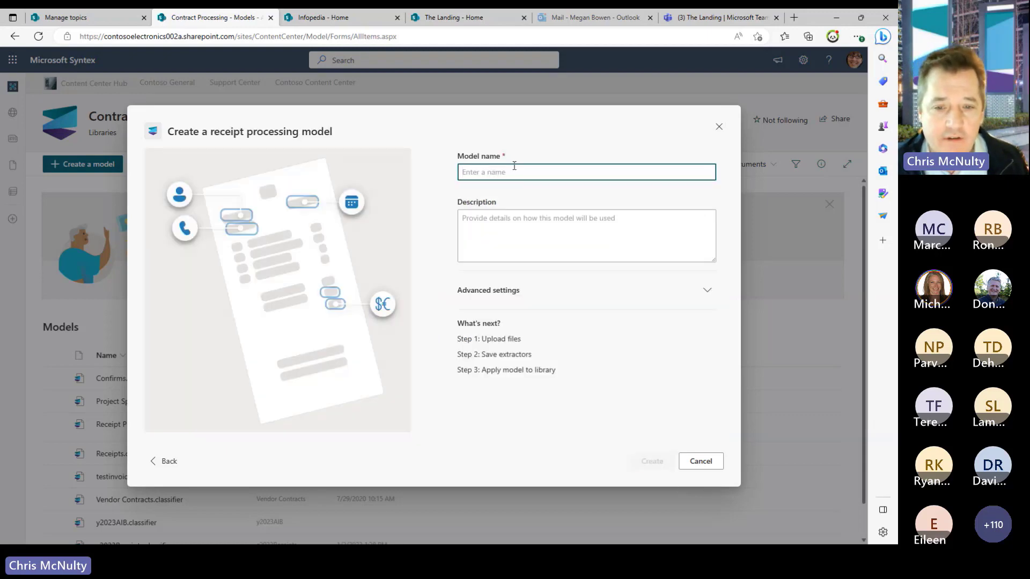
type("zzz")
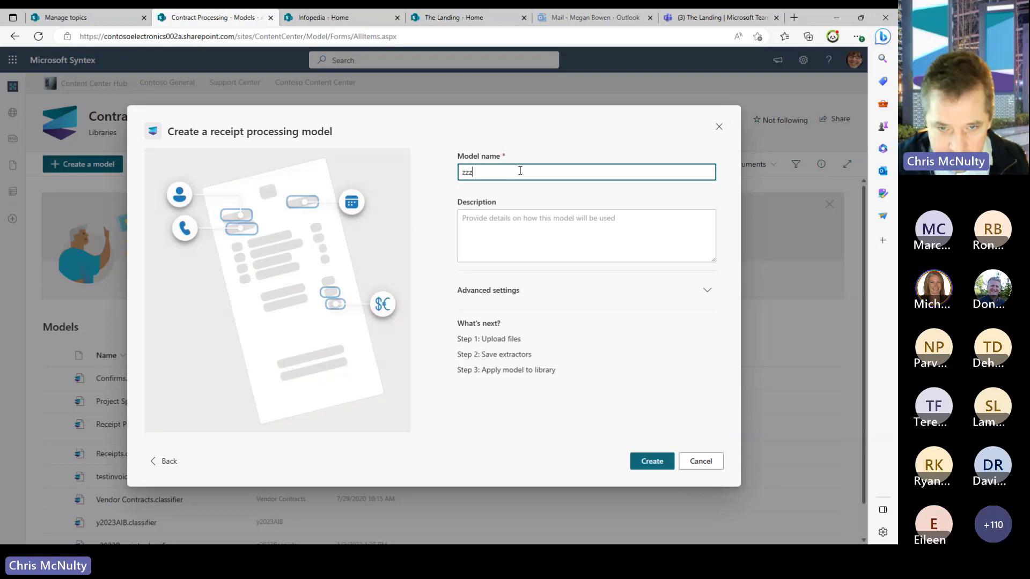
type(" MN ")
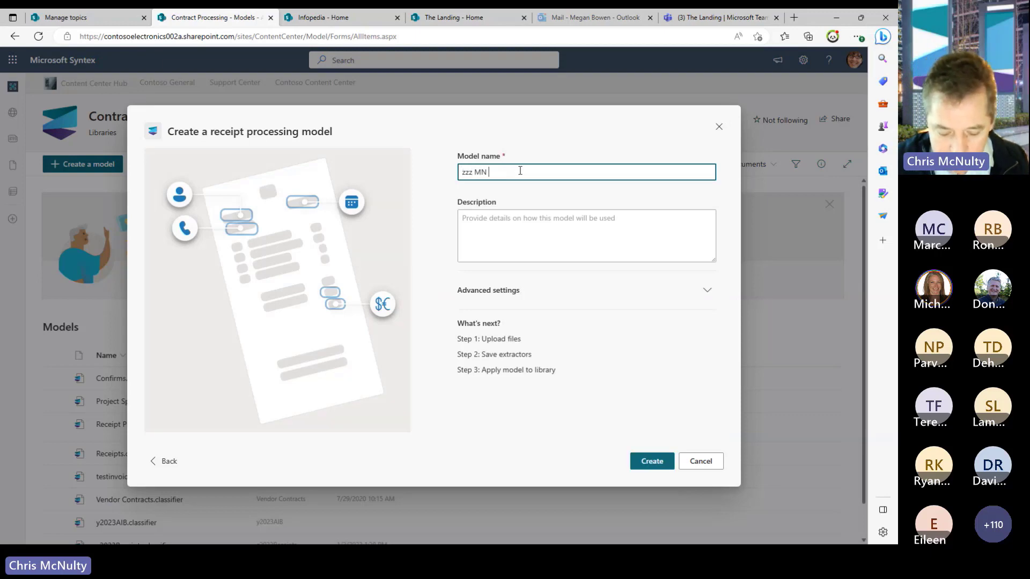
type("Receipts")
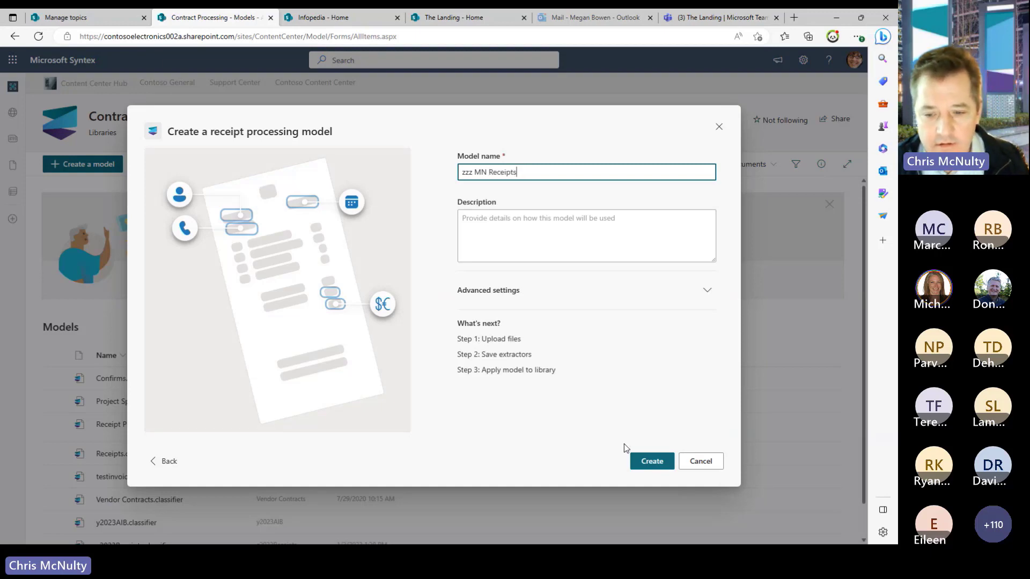
In the advanced settings, try the Contracts retention label, set it back to None, and create the receipt model
left_click(707, 291)
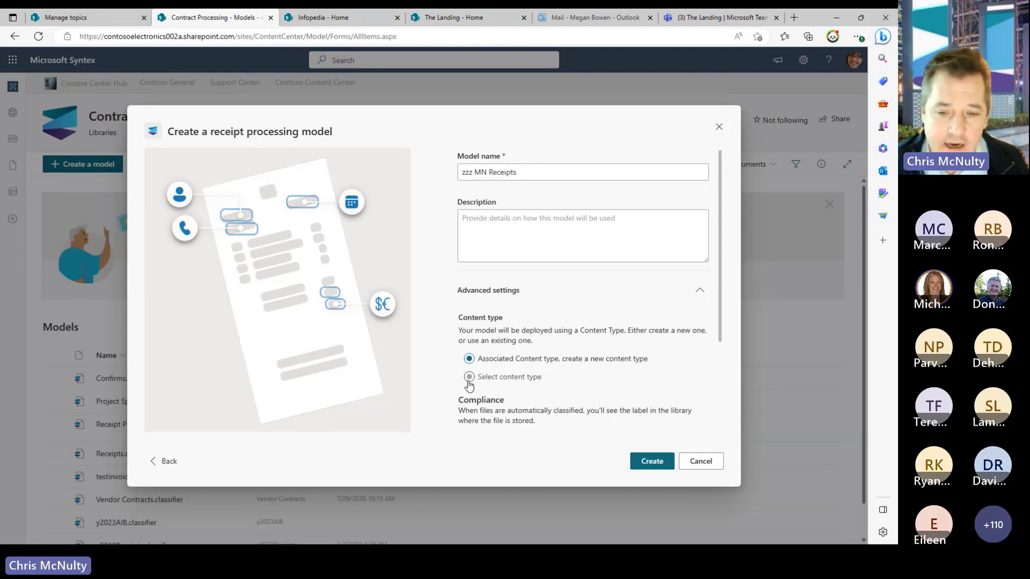
scroll(724, 335, "down", 1)
scroll(724, 336, "down", 3)
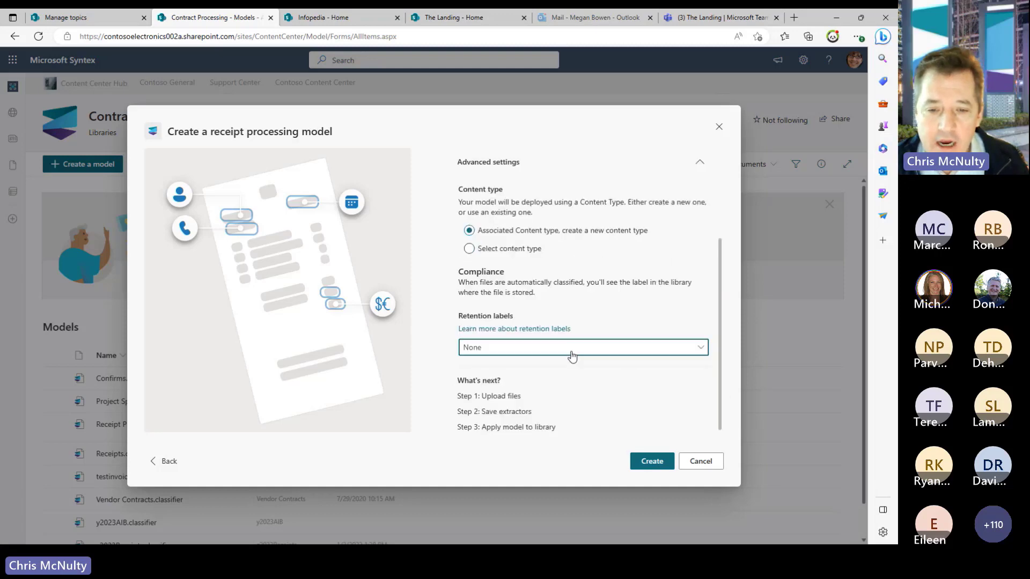
left_click(572, 356)
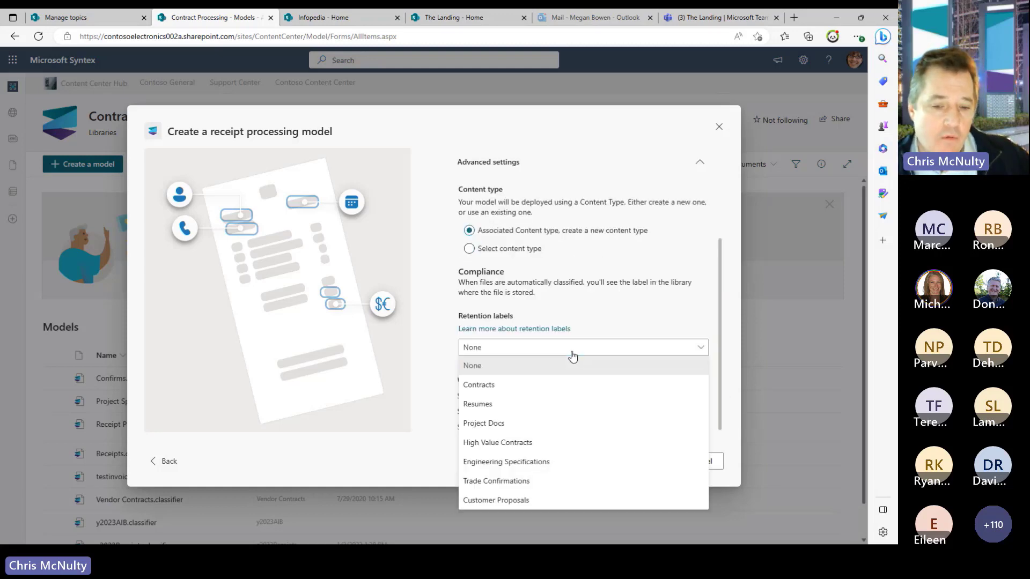
left_click(478, 385)
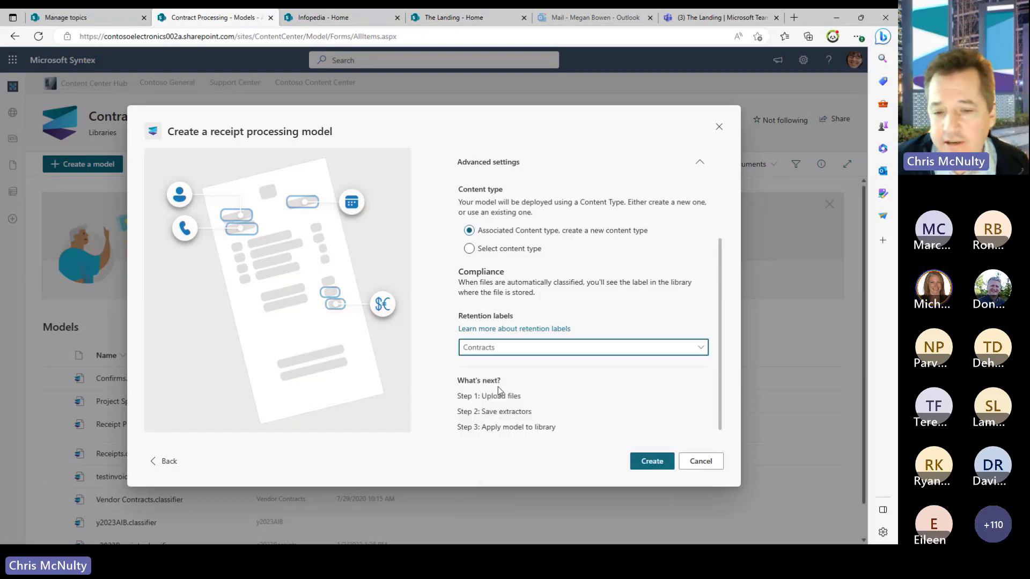
left_click(691, 349)
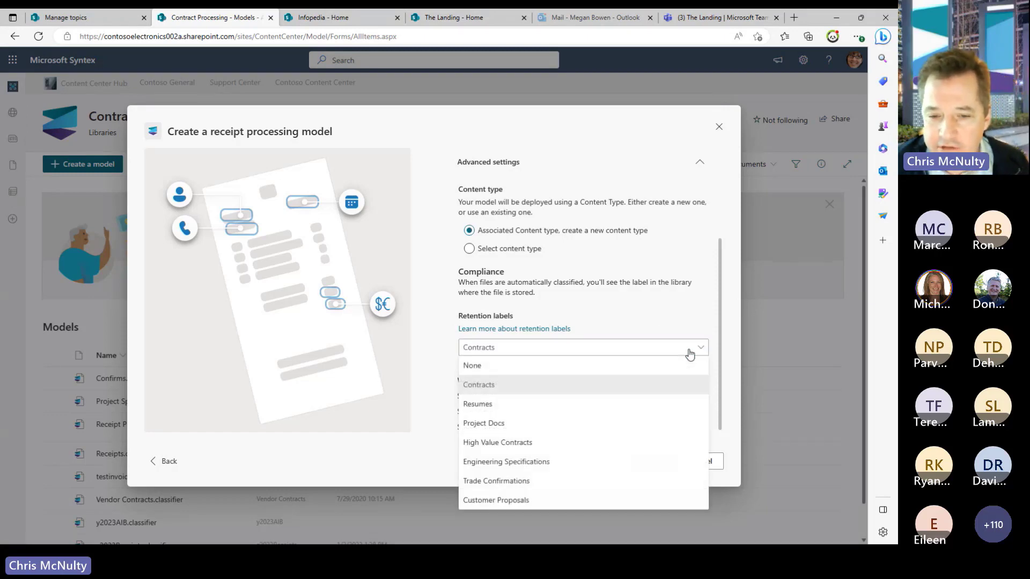
left_click(497, 370)
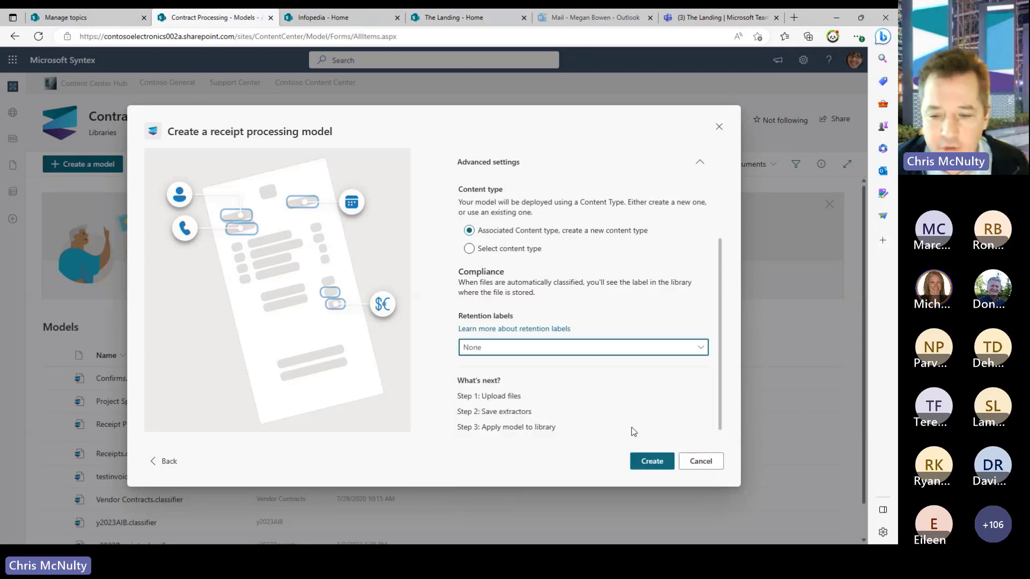
left_click(652, 464)
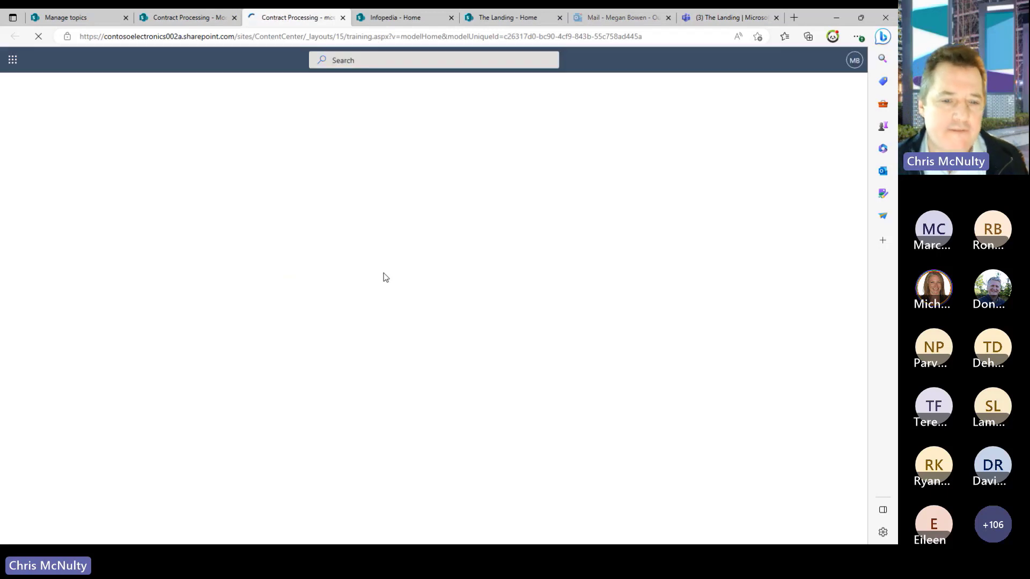
Add 20200106Barbary.pdf, 20200115Uber.pdf, 20200115Uber2.pdf and 20200118Hyatt.pdf from the Receipts training folder as files to analyze
left_click(205, 288)
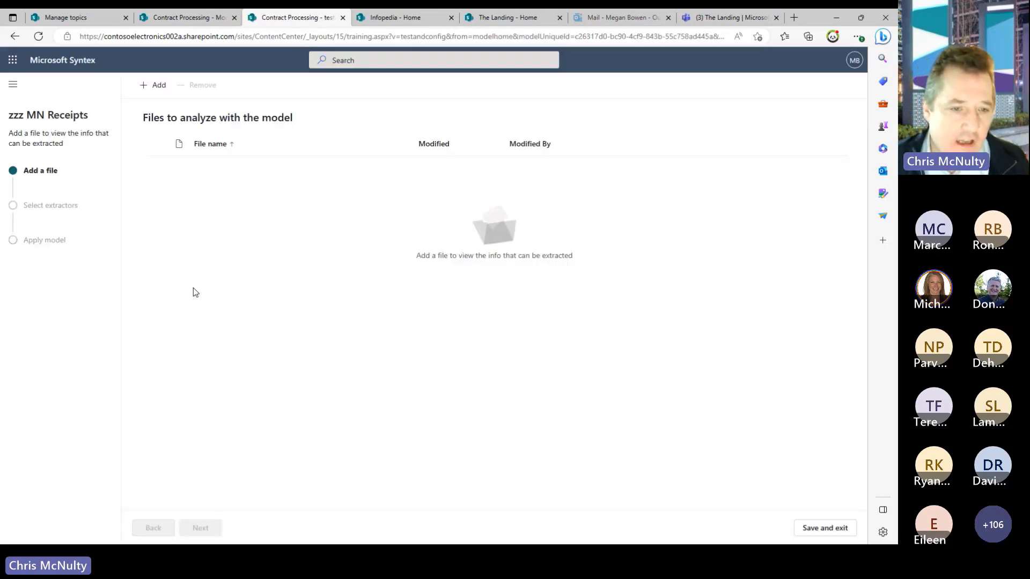
left_click(153, 85)
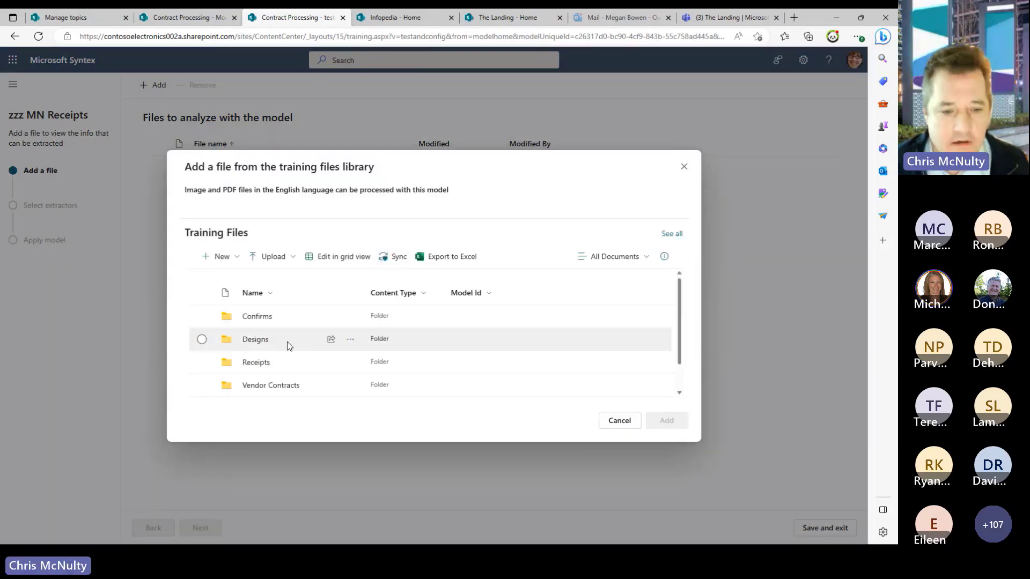
left_click(257, 363)
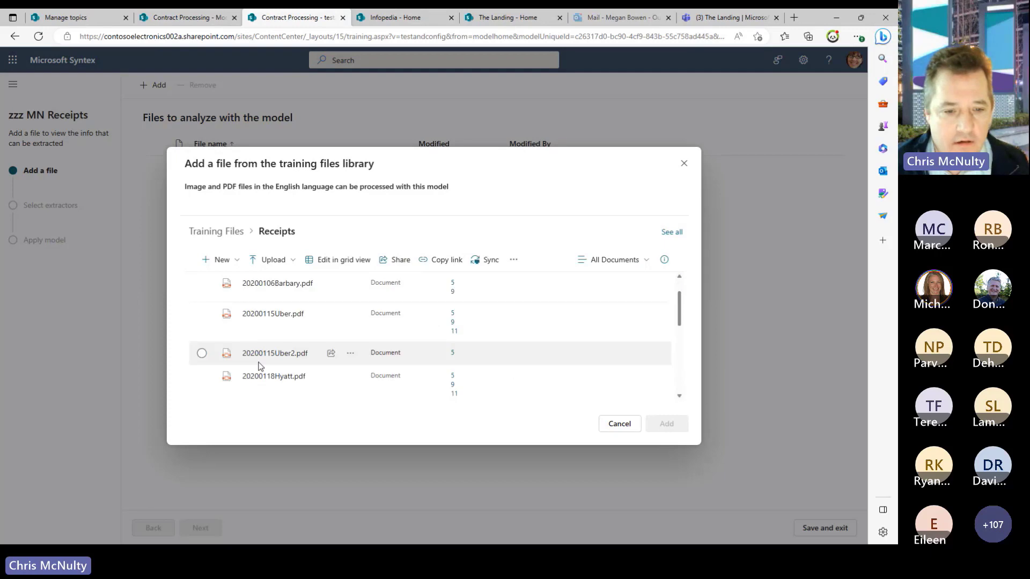
left_click(201, 283)
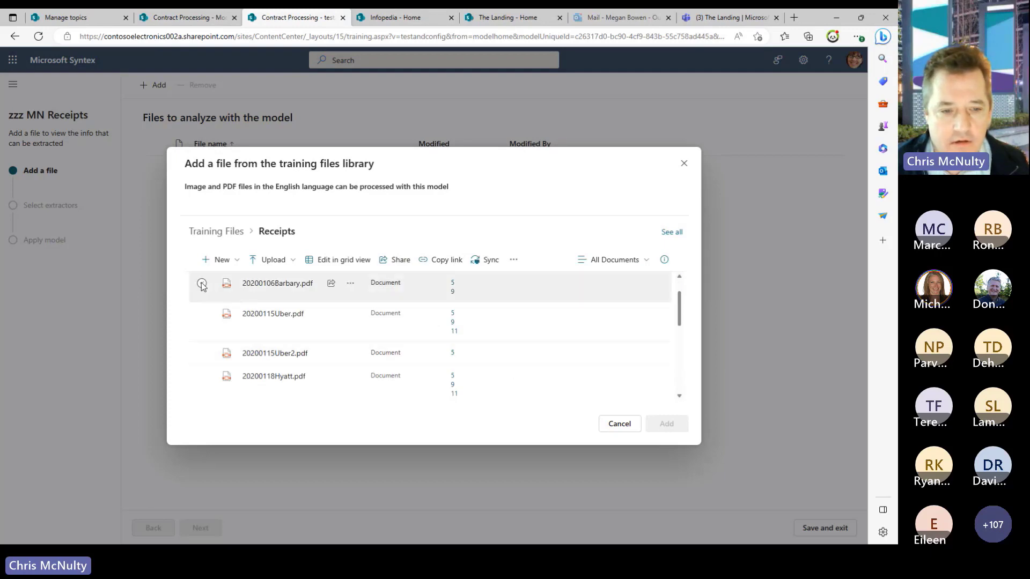
left_click(202, 316)
left_click(201, 353)
left_click(202, 375)
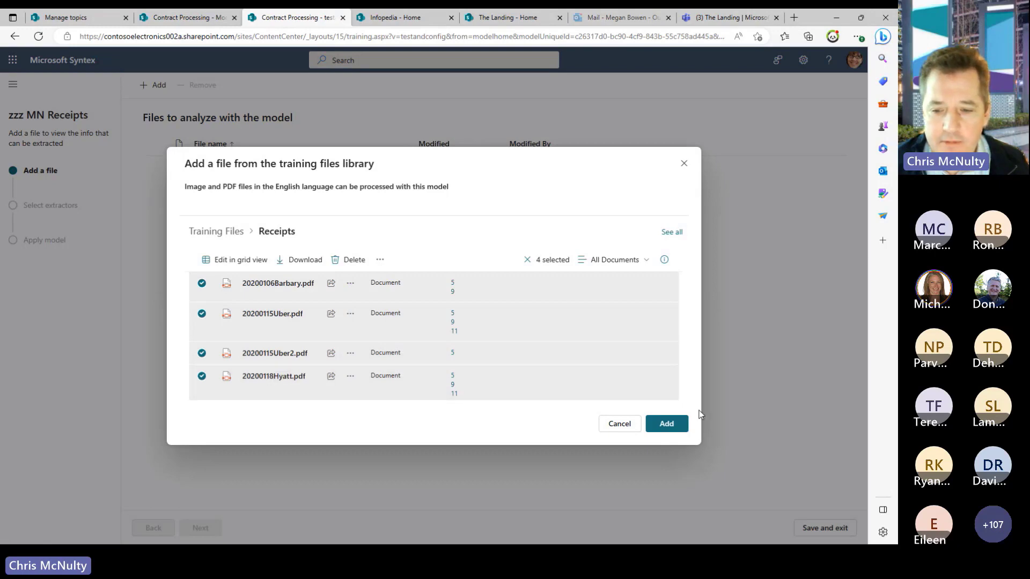
left_click(666, 423)
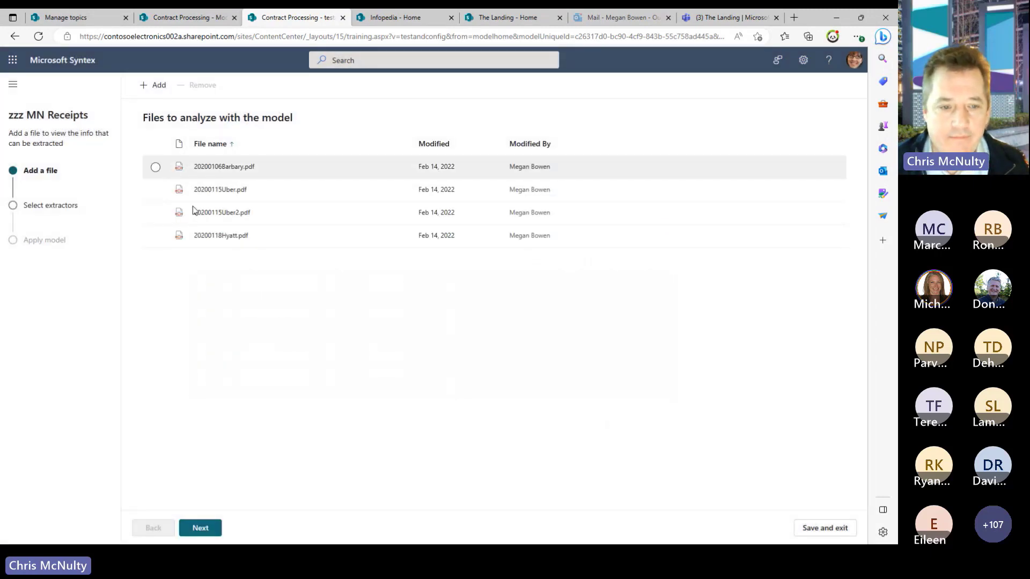
Select the MerchantName, Total and TransactionDate extractors on the Barbary receipt, leaving out TransactionTime
left_click(202, 528)
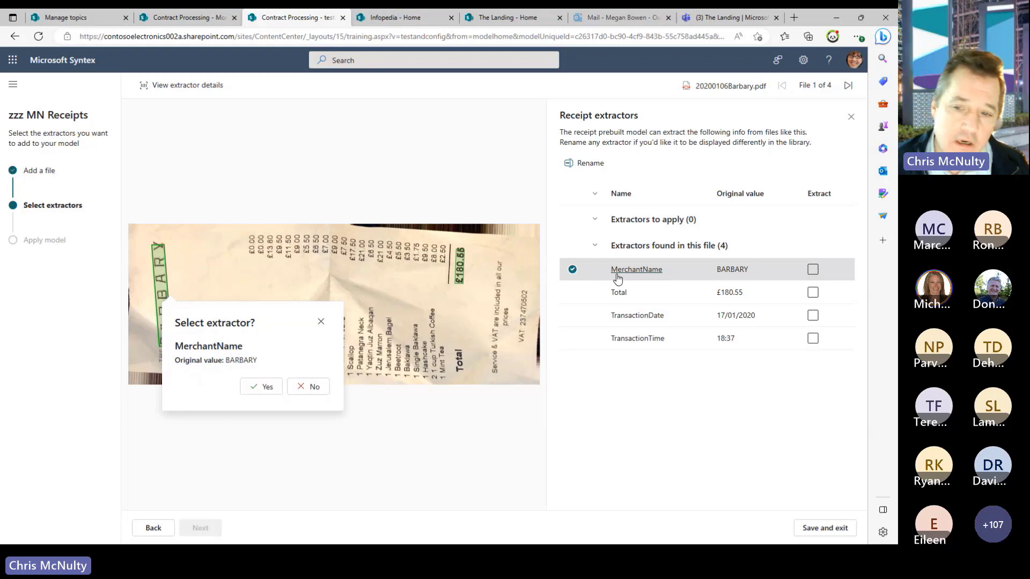
left_click(813, 270)
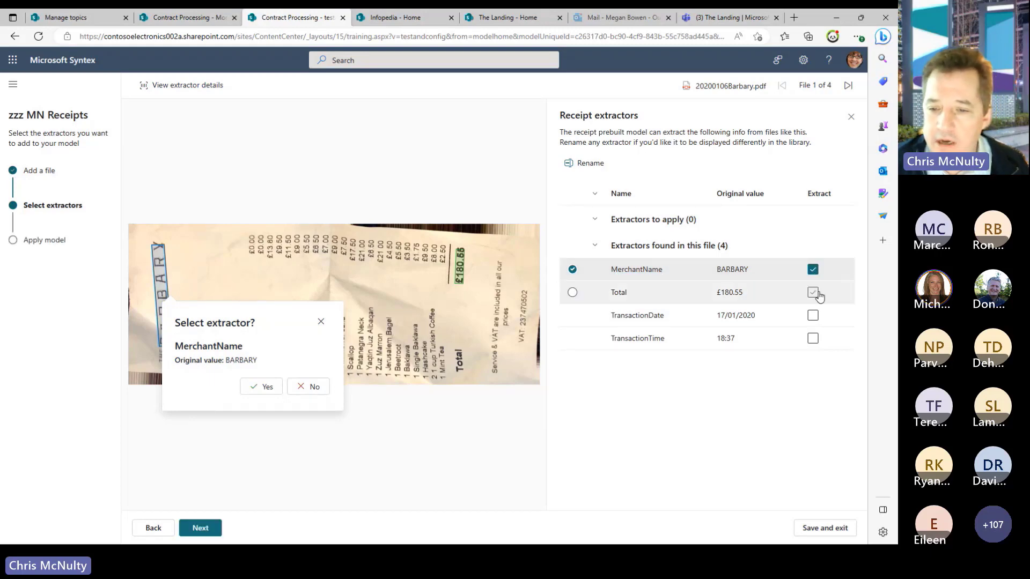
left_click(816, 293)
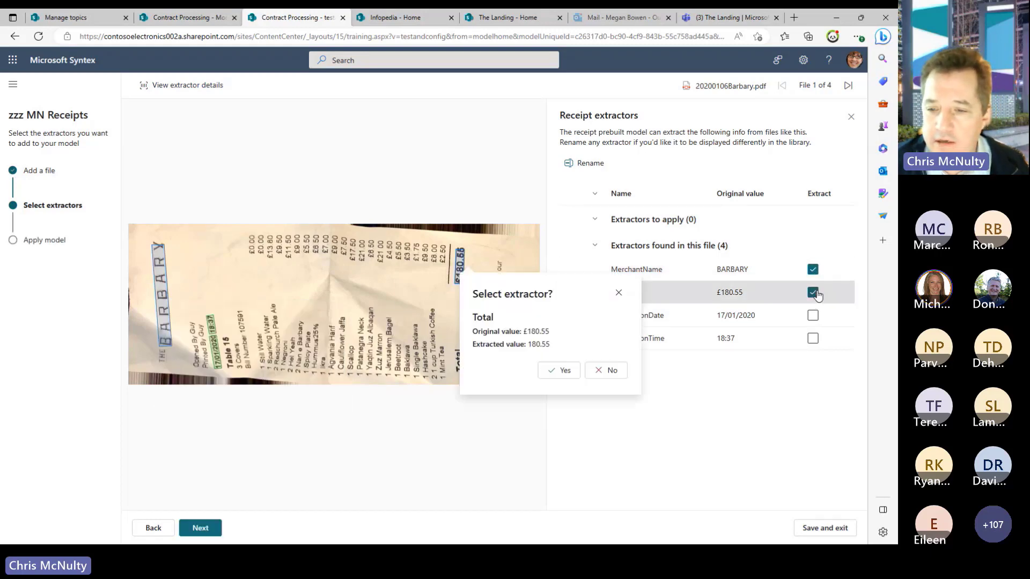
left_click(812, 316)
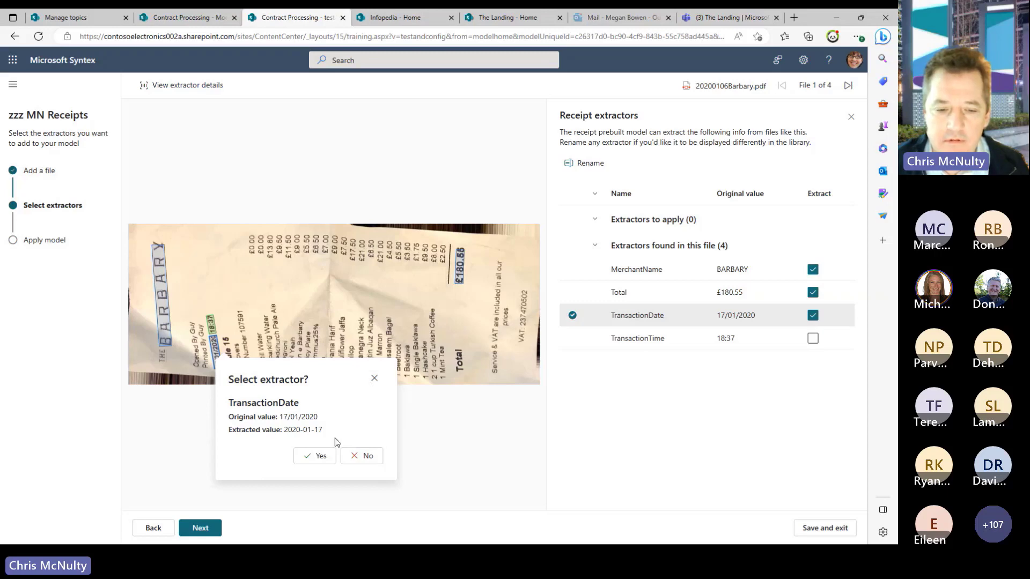
left_click(315, 455)
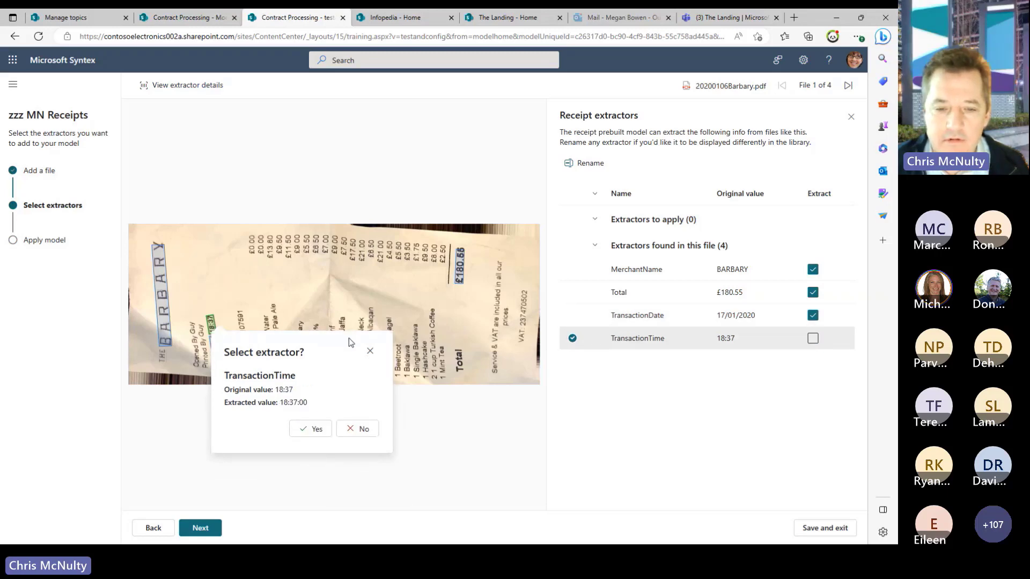
left_click(360, 429)
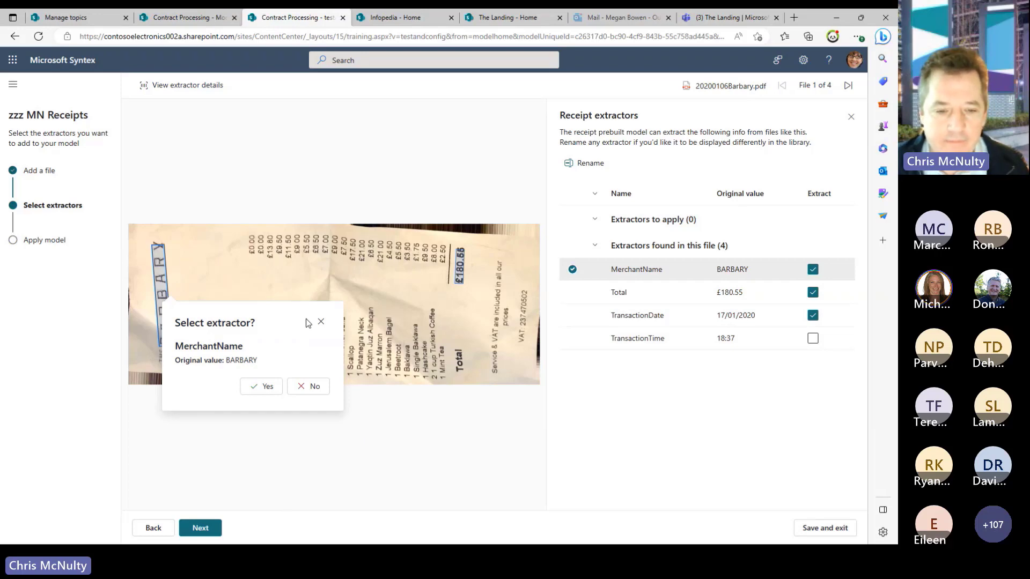
left_click(266, 390)
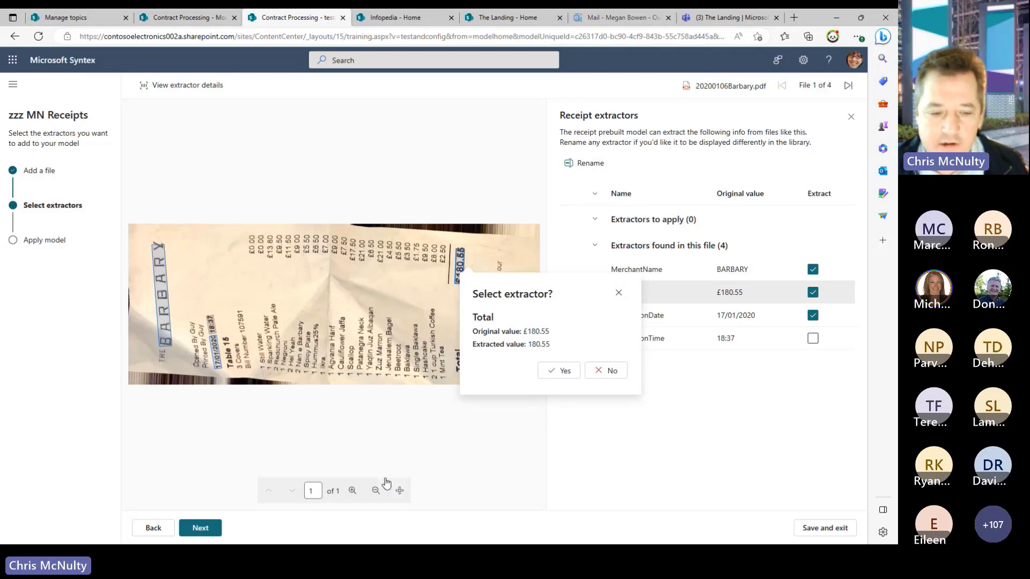
Look at the model application stage and examine the receipt extractors on the first and second analysis files
left_click(207, 528)
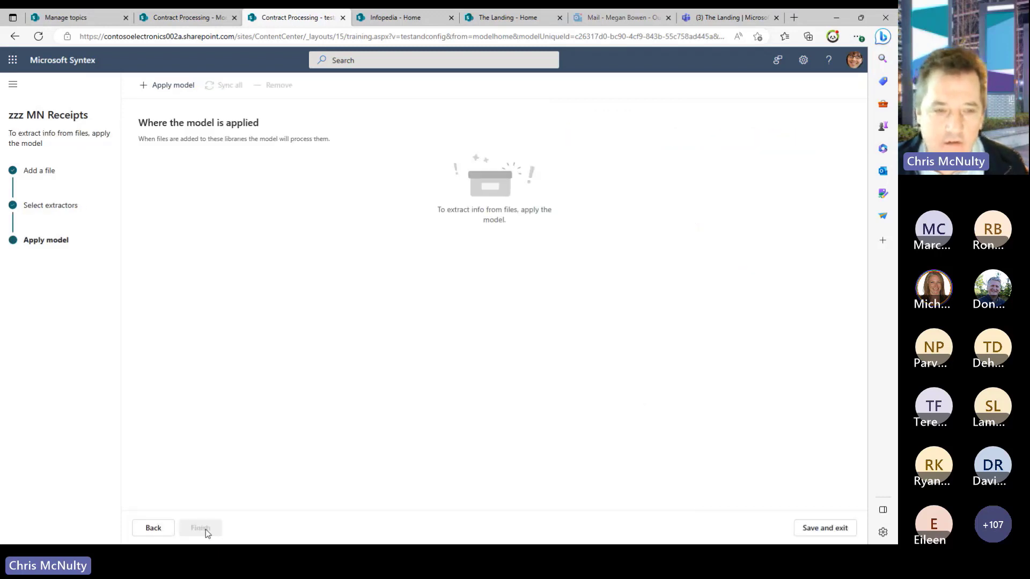
left_click(152, 533)
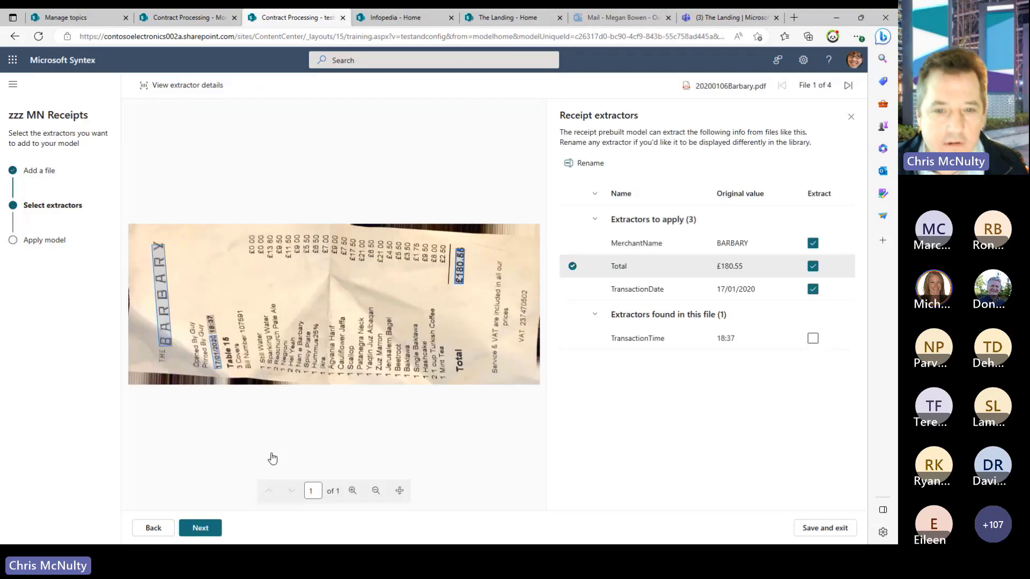
left_click(848, 87)
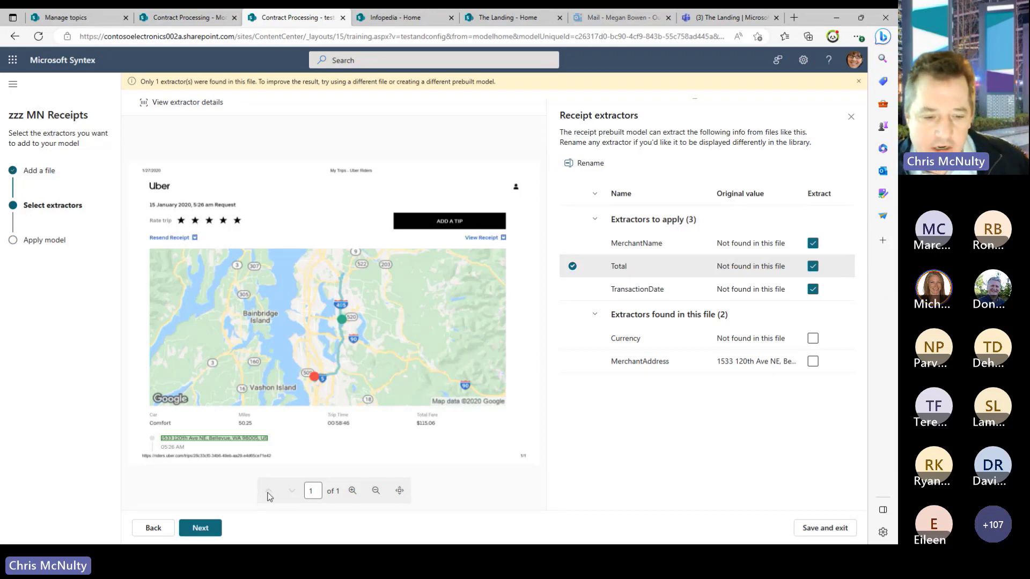
left_click(199, 528)
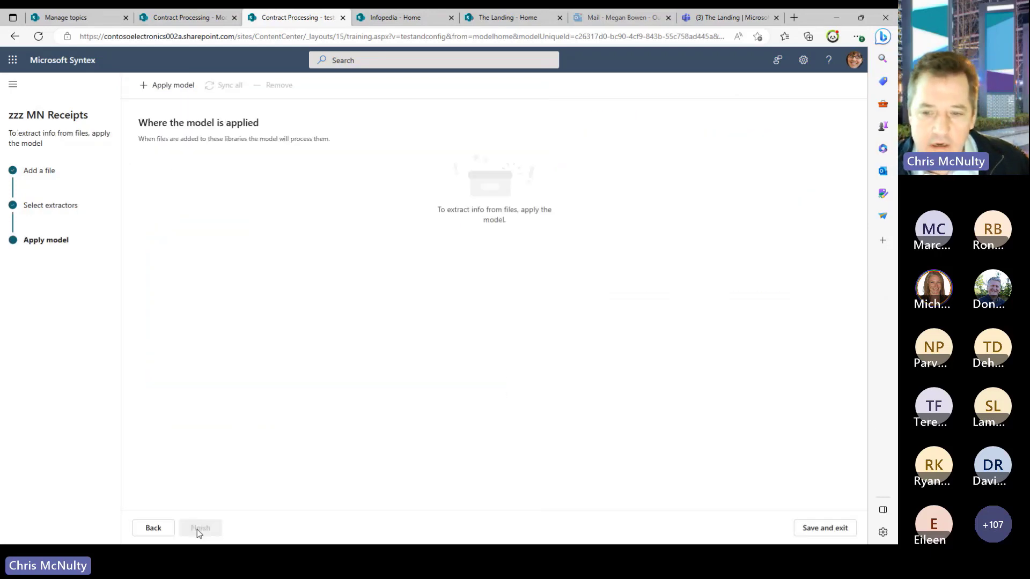
left_click(153, 527)
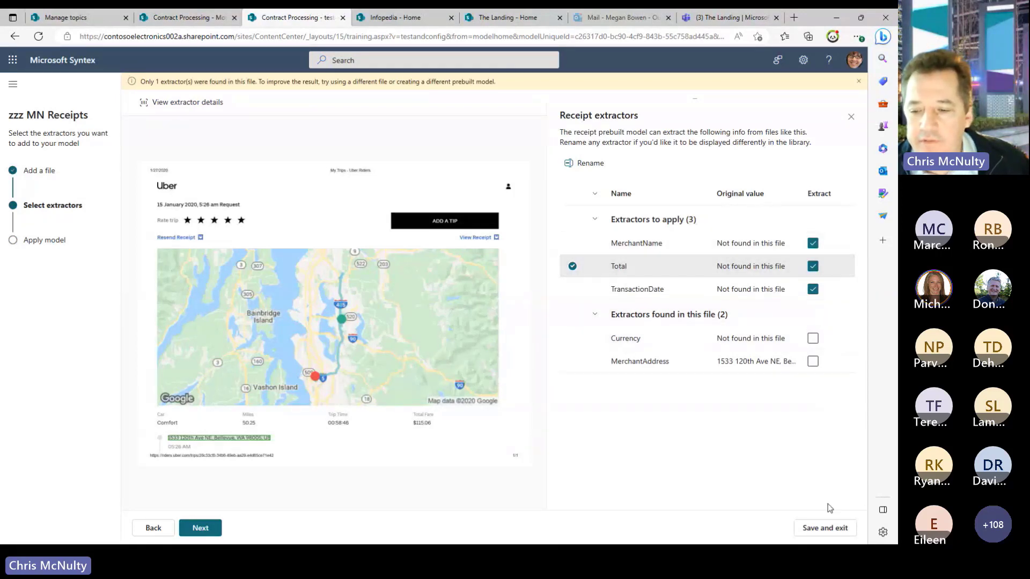
Examine the extractor details for 20200115Uber2.pdf and advance to the 20200118Hyatt.pdf analysis file
left_click(852, 118)
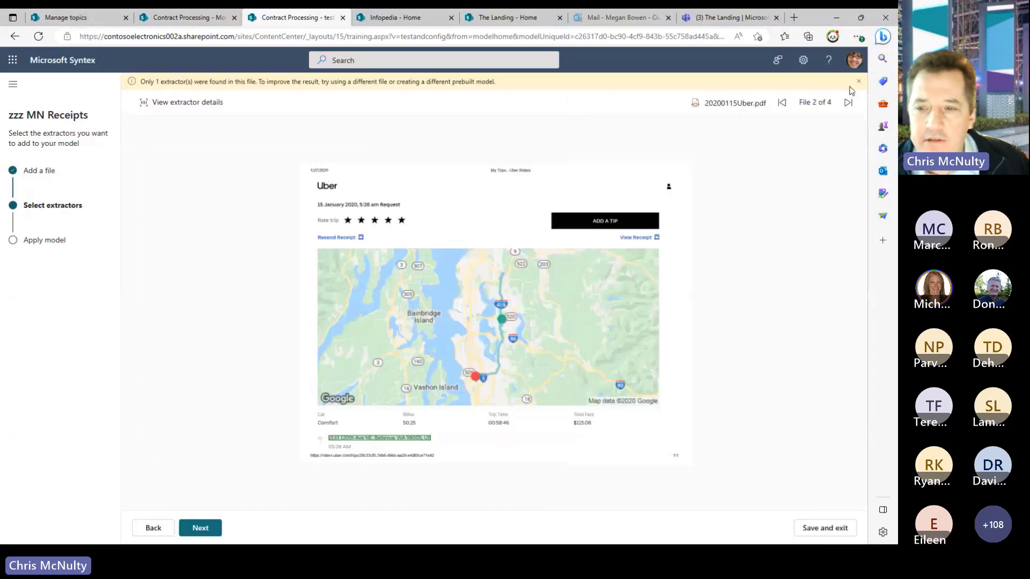
left_click(848, 102)
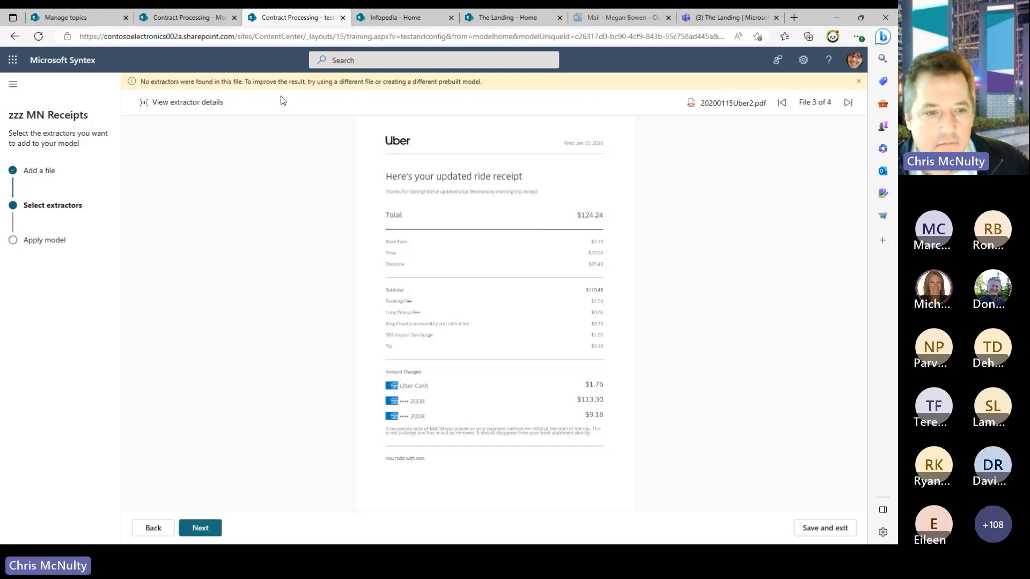
left_click(217, 102)
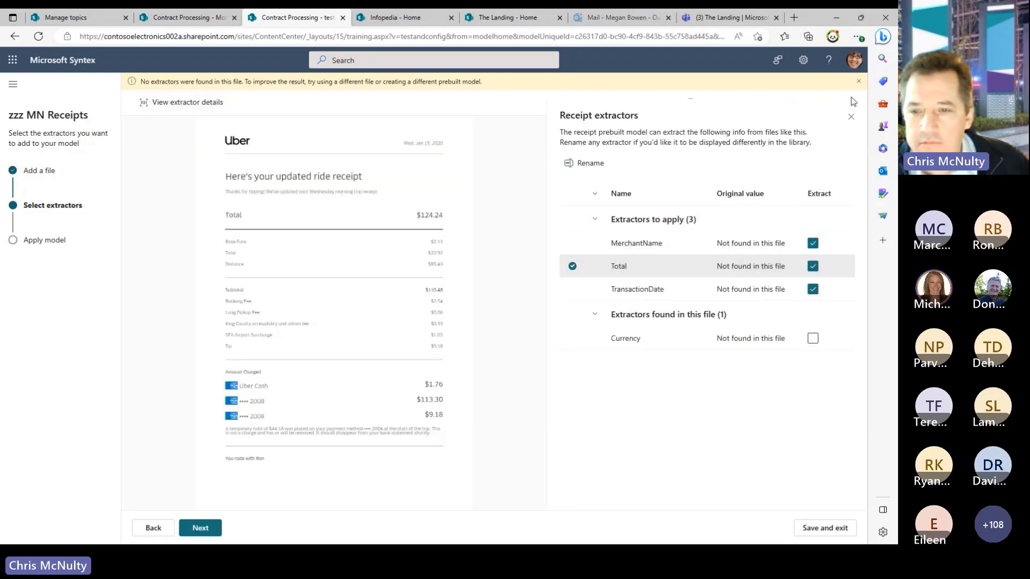
left_click(851, 116)
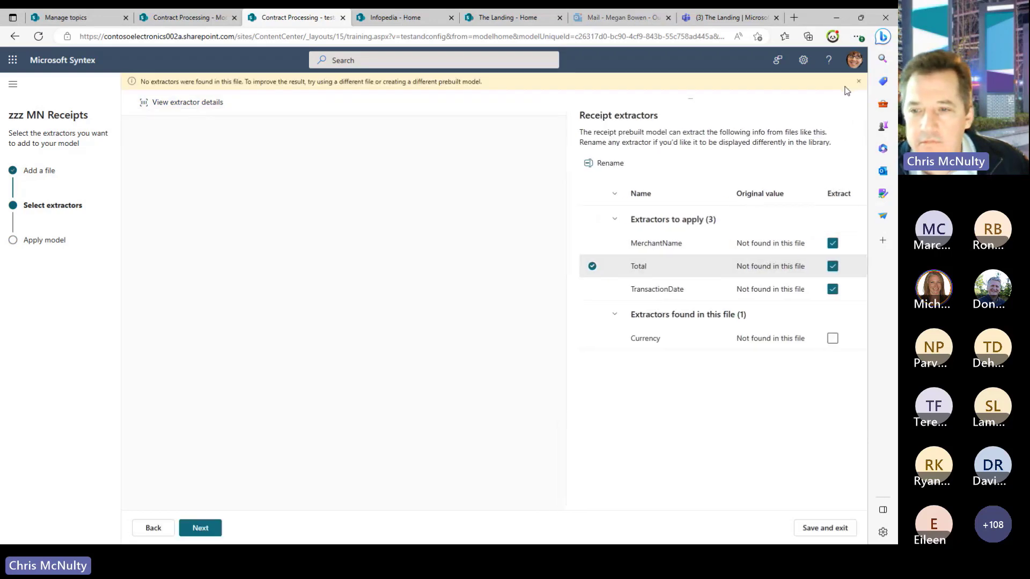
left_click(858, 81)
left_click(850, 88)
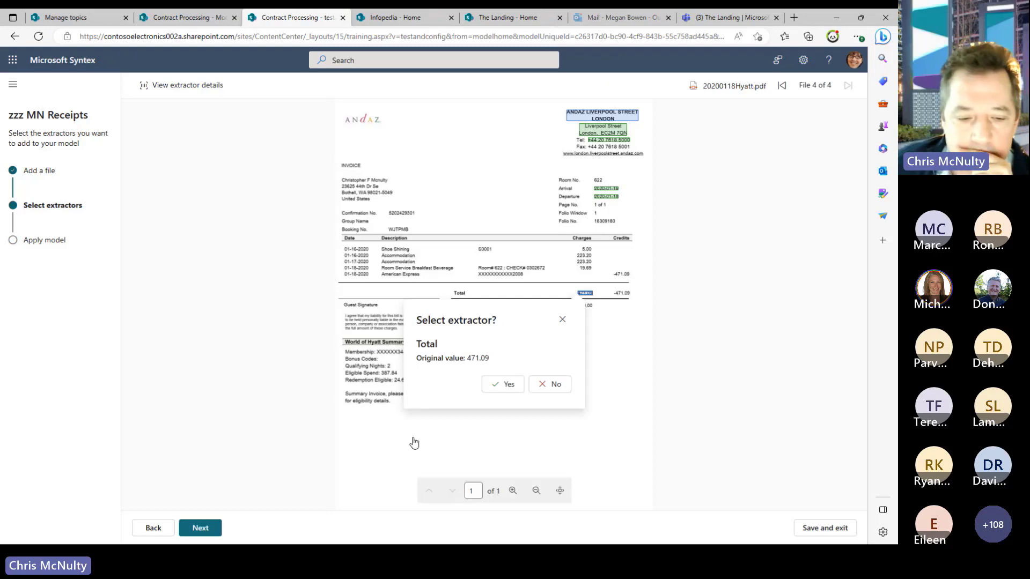
On the Hyatt receipt, answer Yes for the Total extractor and No for MerchantName, and proceed to the model application stage
left_click(507, 384)
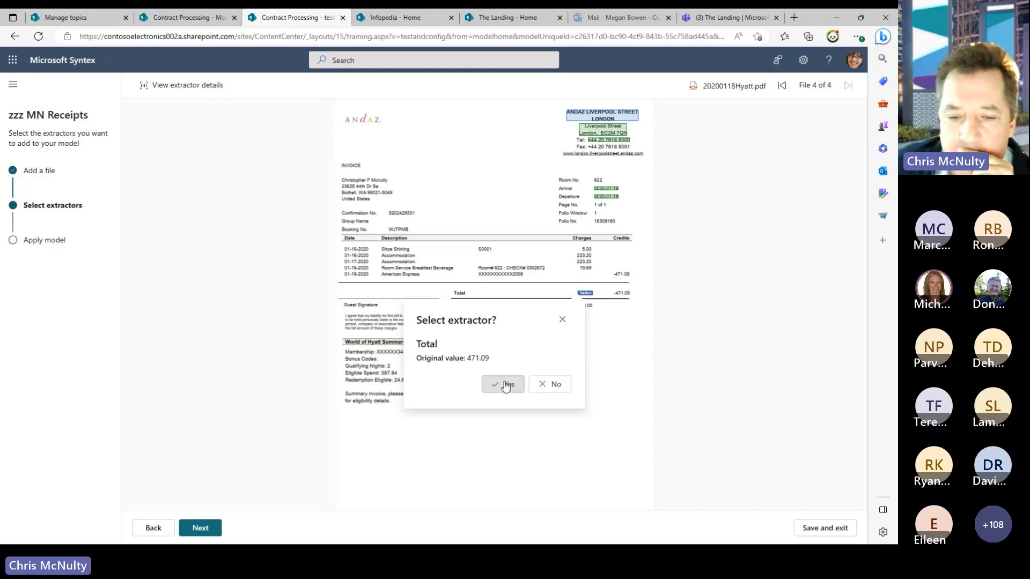
left_click(604, 114)
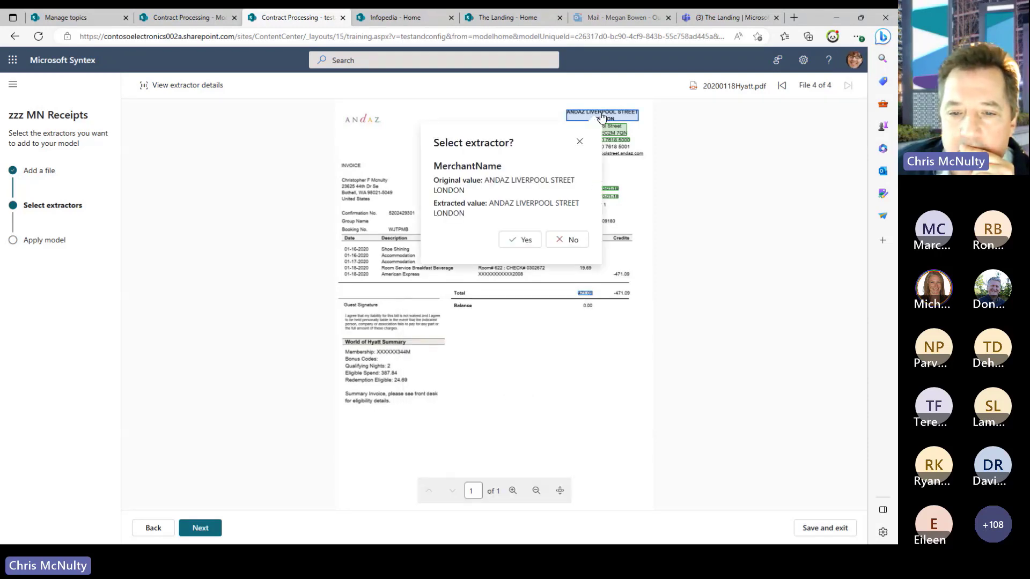
left_click(560, 239)
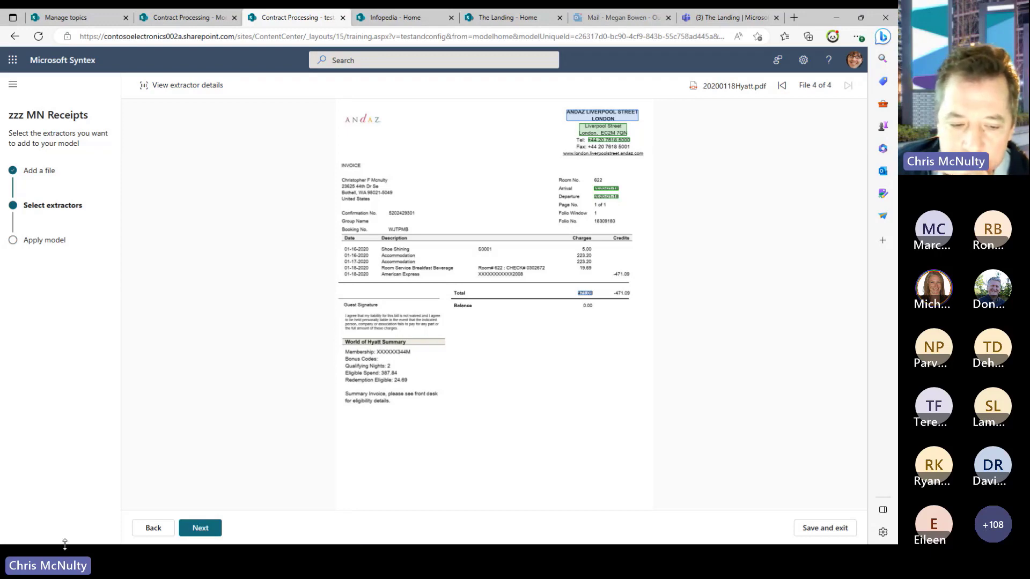
left_click(199, 528)
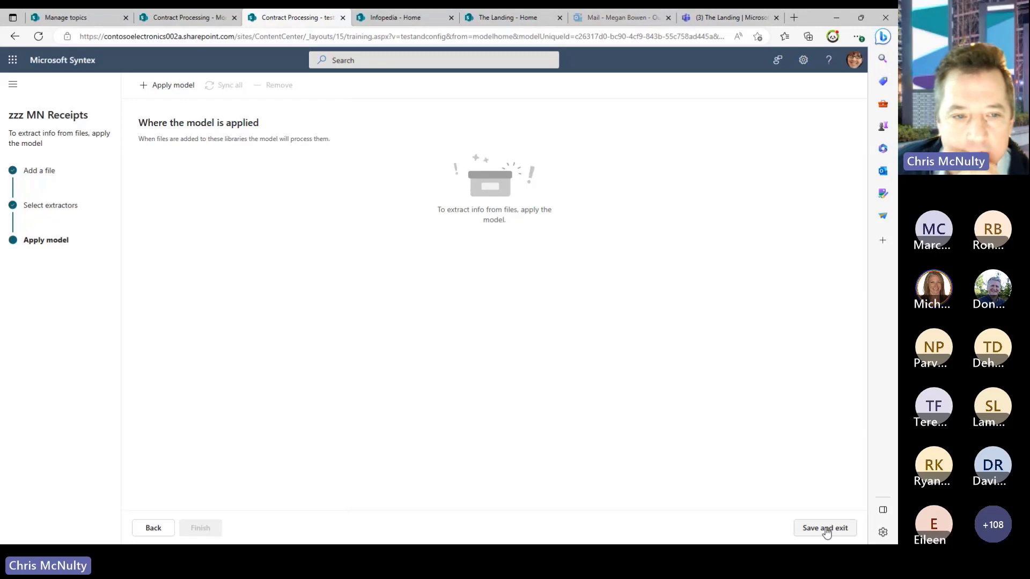
left_click(172, 89)
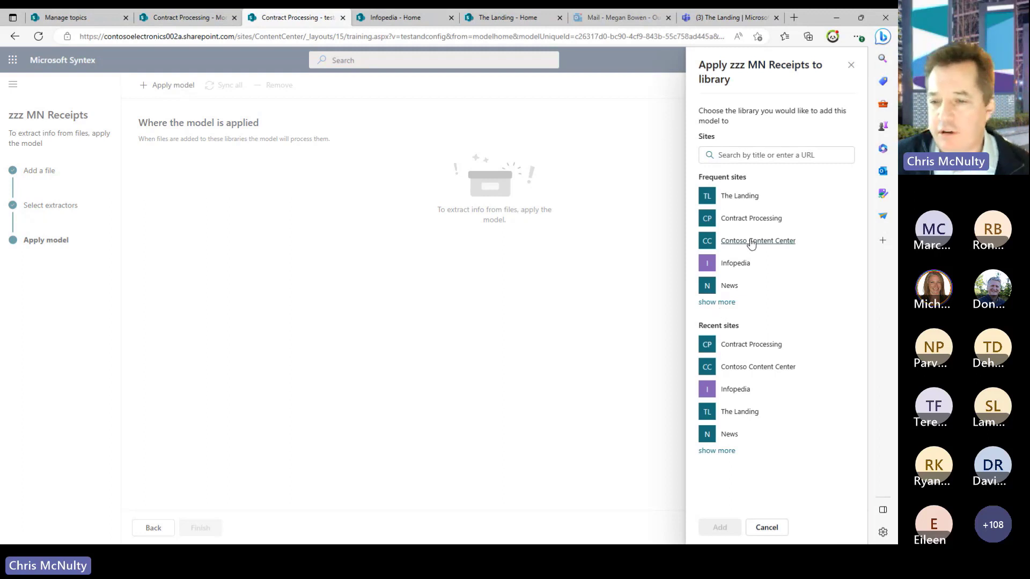
left_click(721, 303)
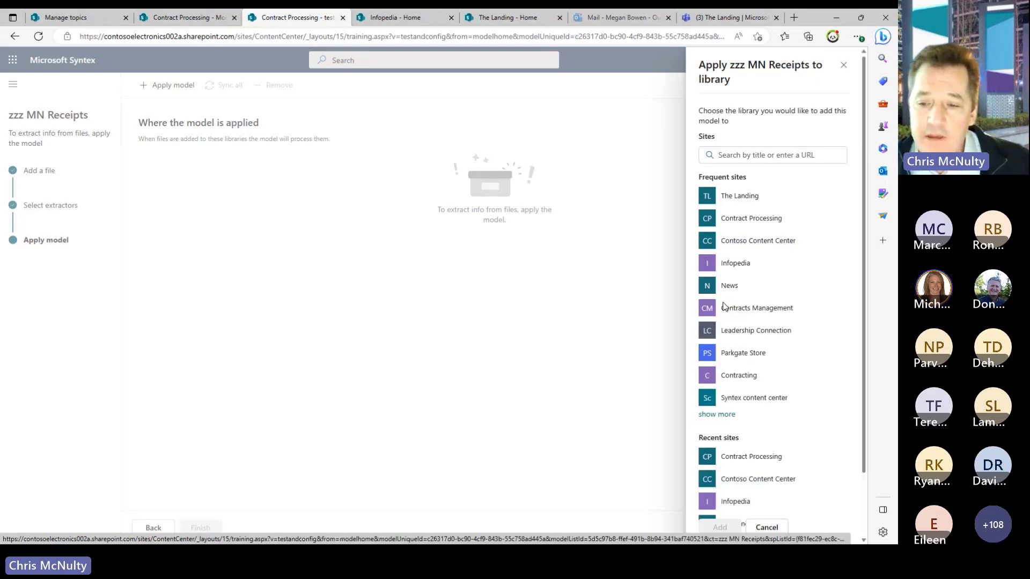
left_click(743, 243)
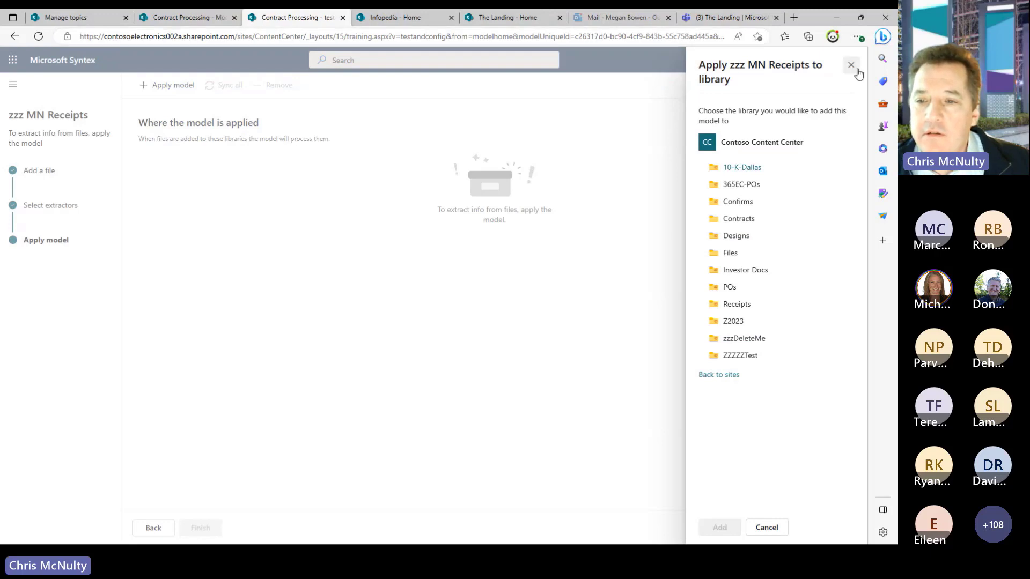
left_click(719, 374)
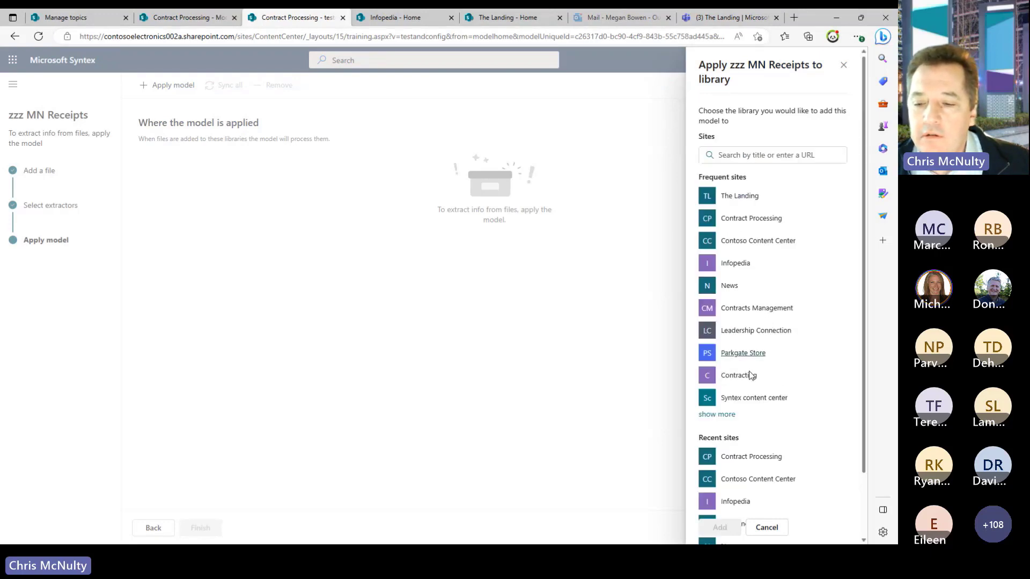
scroll(751, 381, "down", 2)
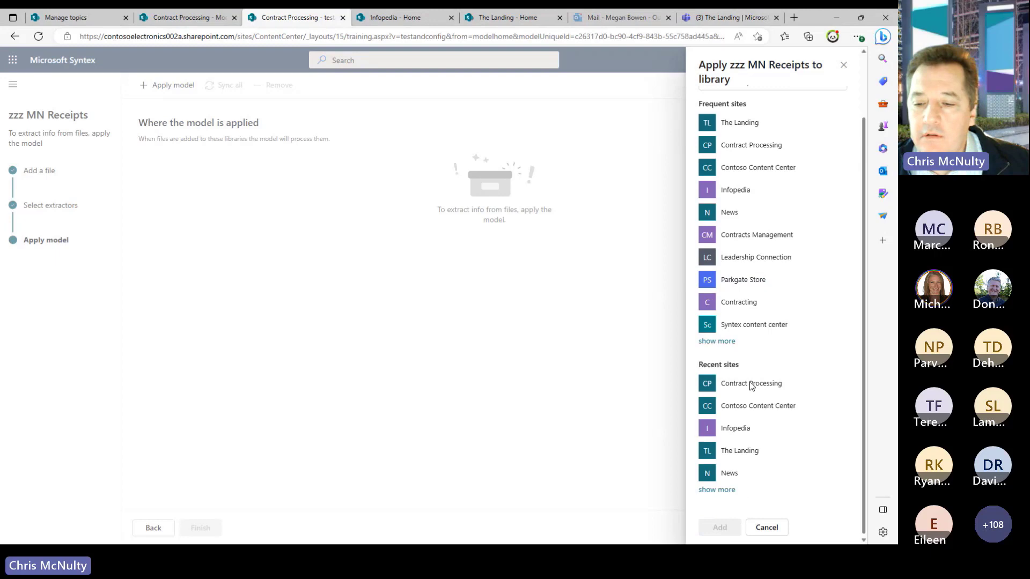
left_click(747, 410)
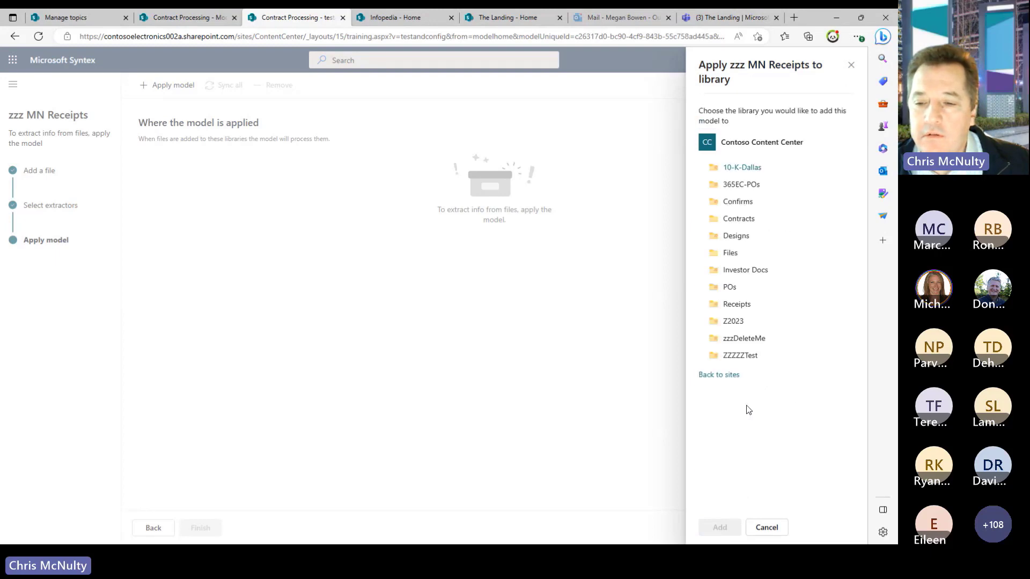
left_click(741, 340)
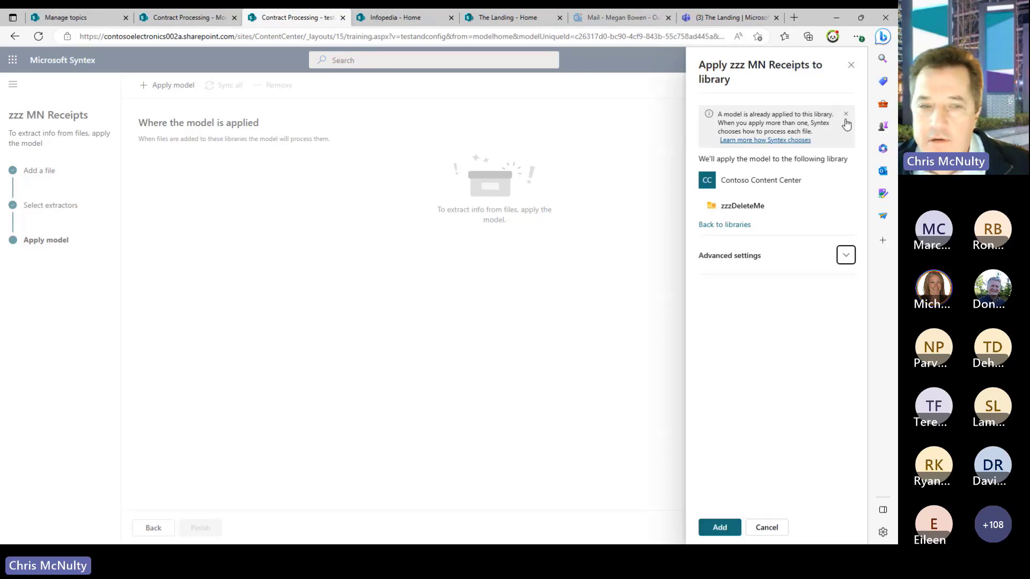
left_click(179, 20)
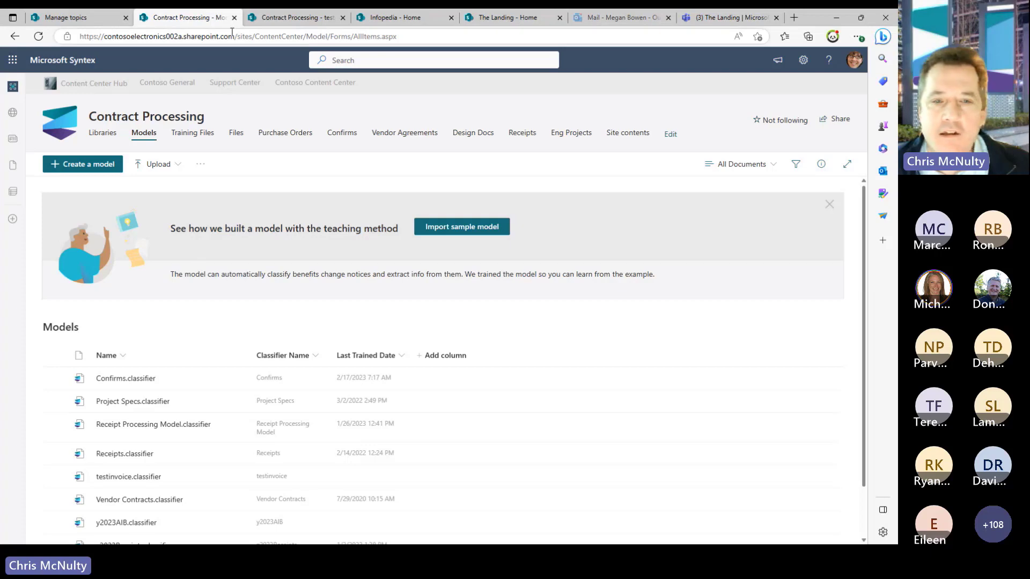
left_click(477, 18)
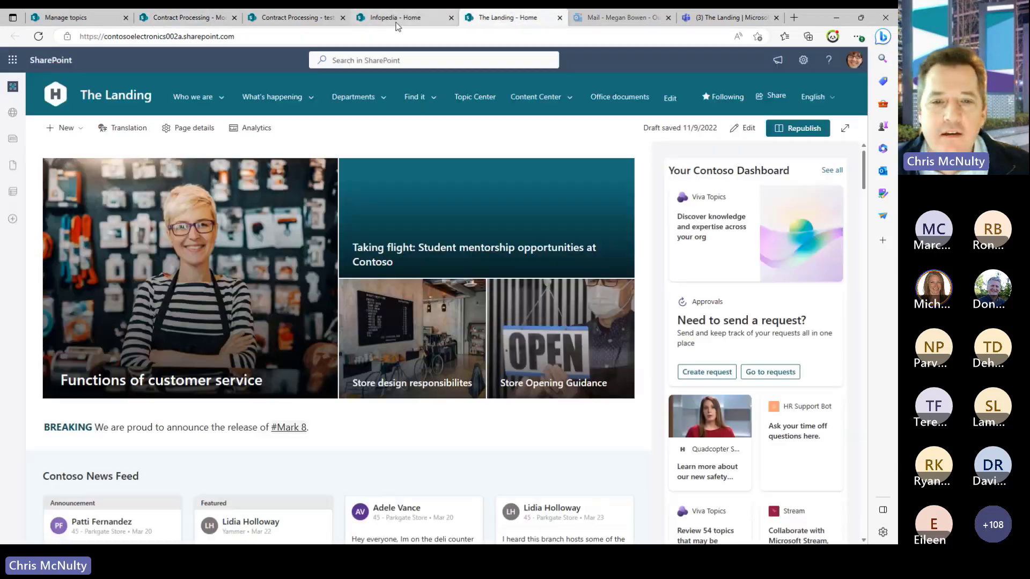
left_click(395, 20)
left_click(292, 18)
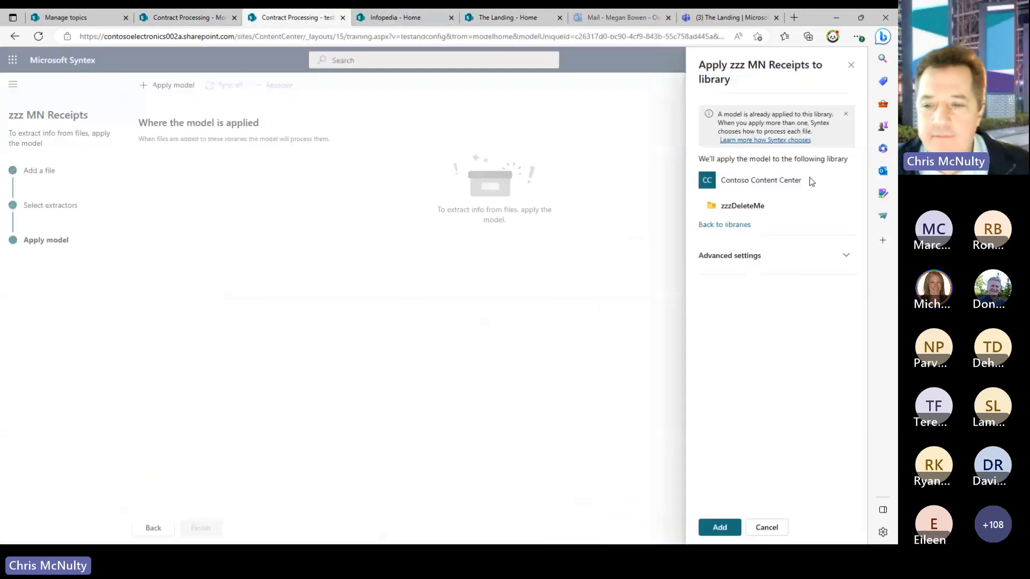
left_click(765, 528)
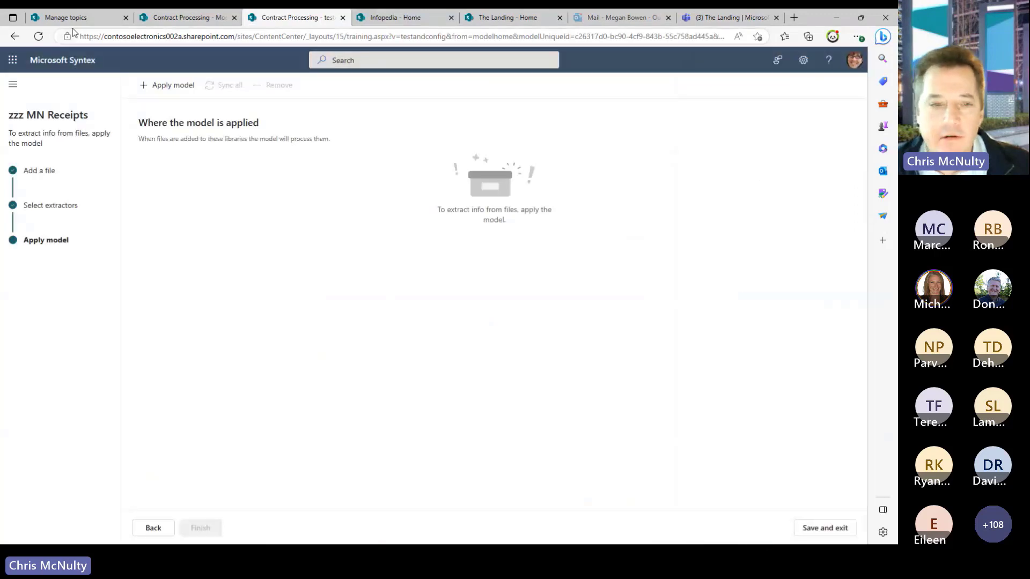
Apply the model to Contract Processing's zzz MN User Group library using a new view with model info and file thumbnails, and open that library
left_click(157, 87)
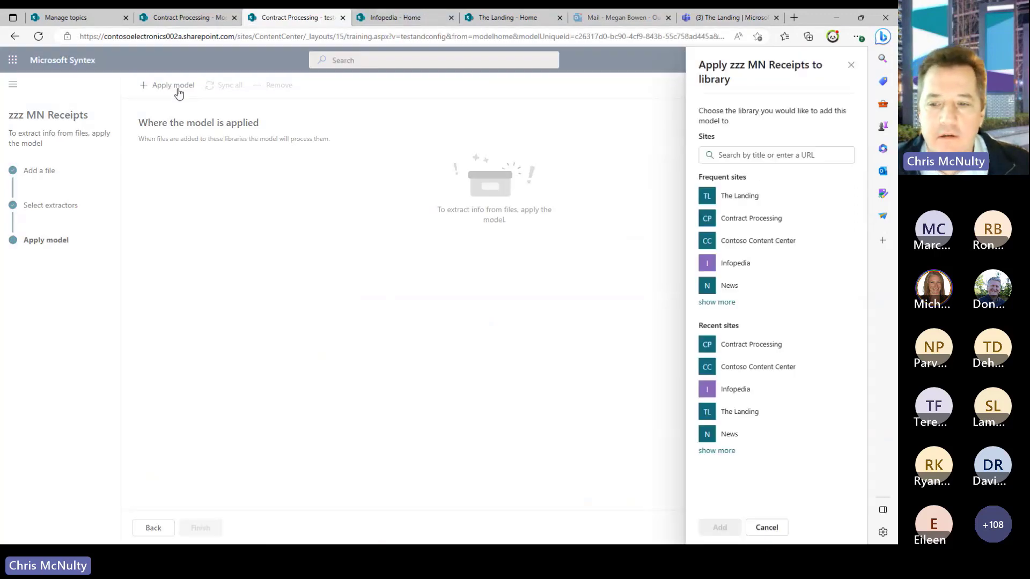
left_click(732, 221)
left_click(753, 289)
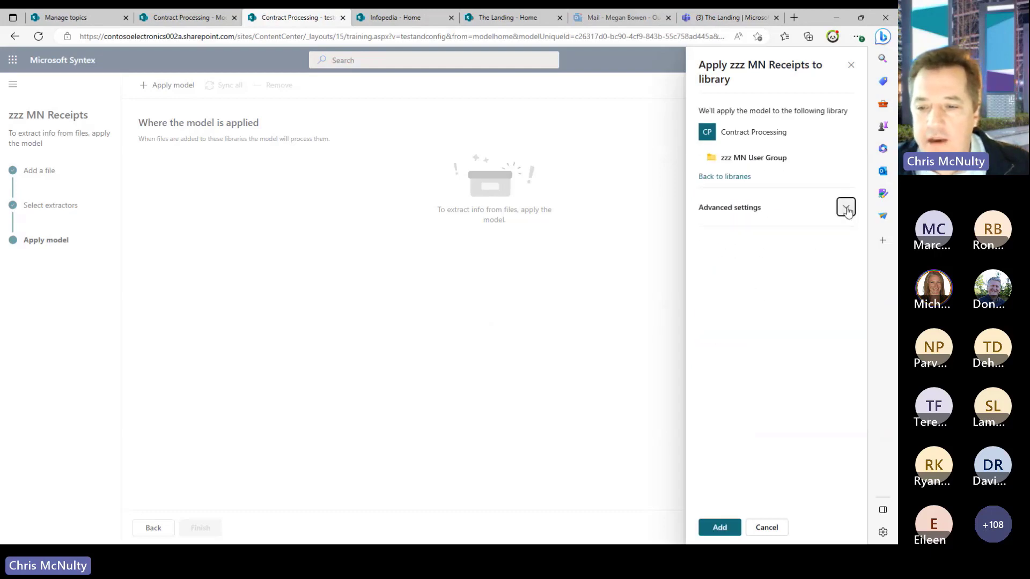
left_click(845, 208)
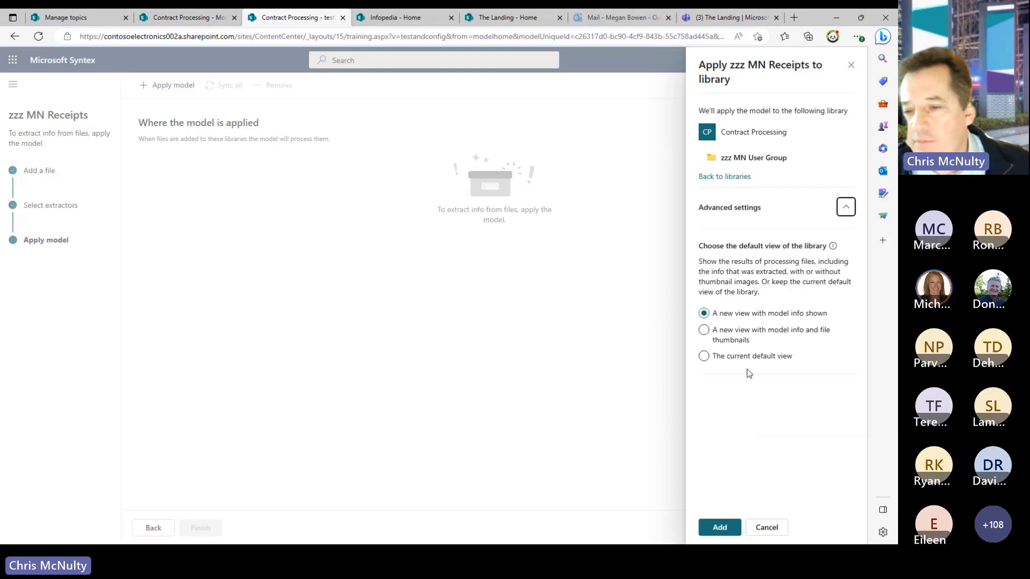
left_click(726, 360)
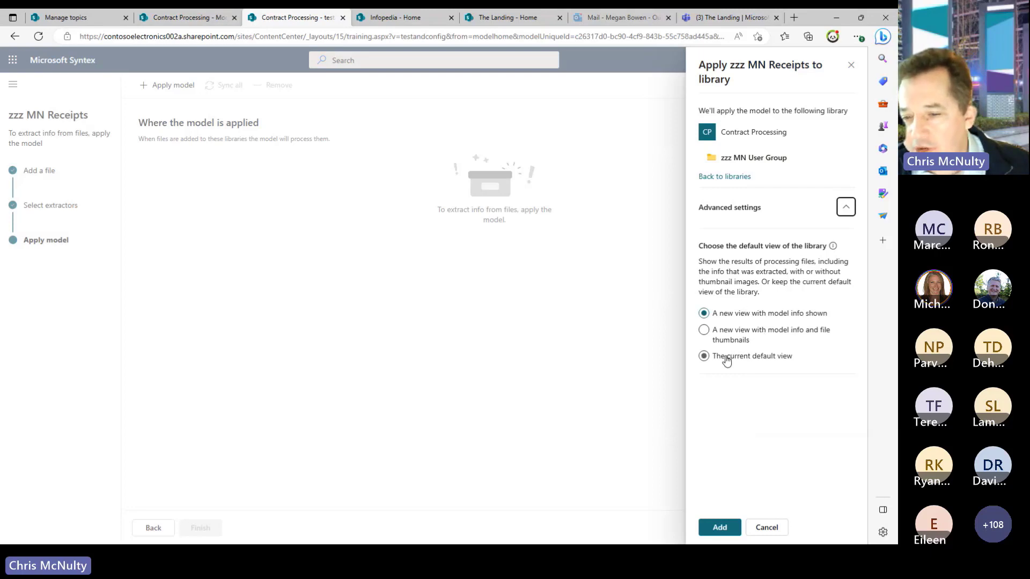
left_click(704, 331)
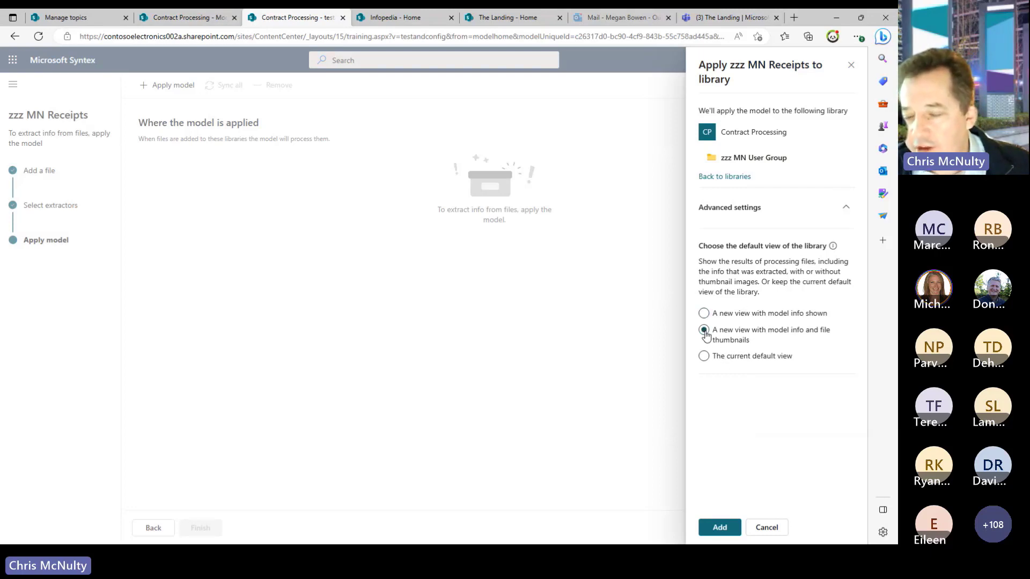
left_click(720, 528)
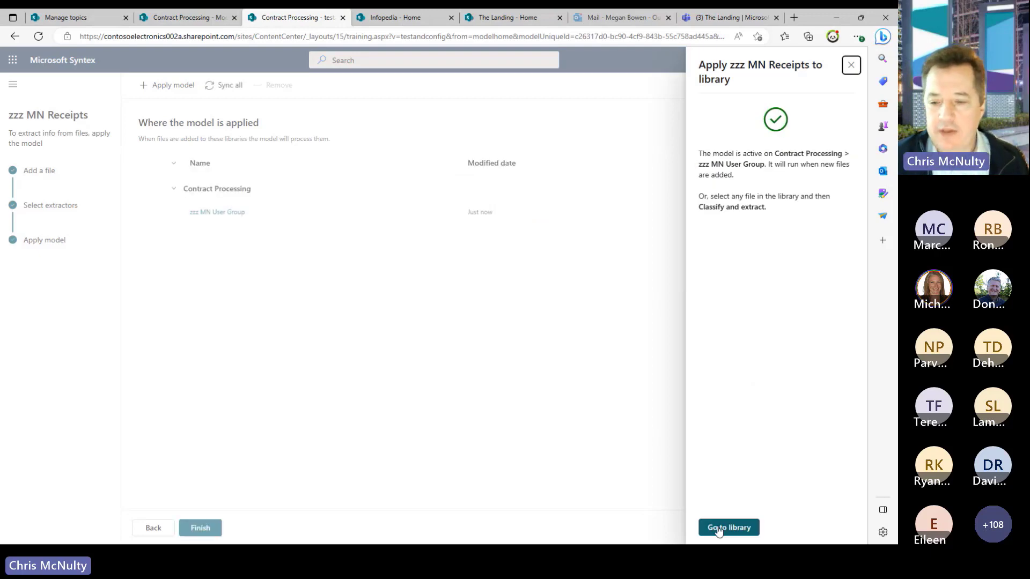
left_click(719, 529)
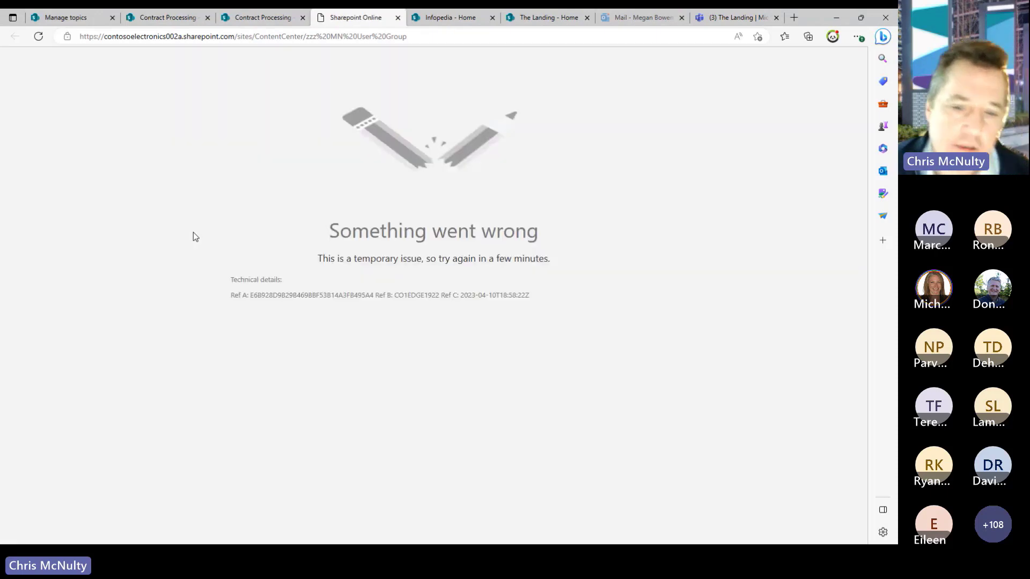
left_click(38, 37)
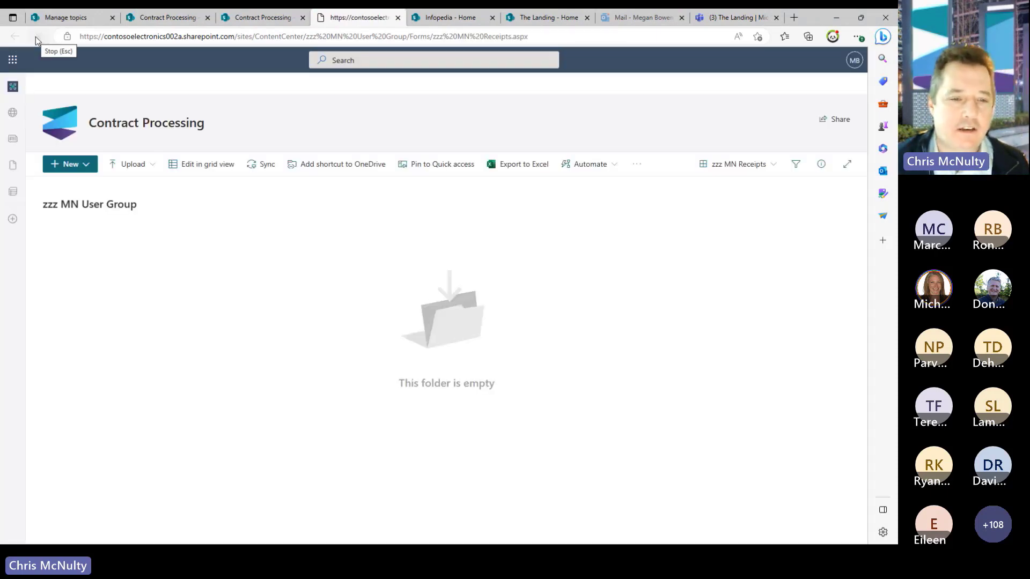
Start a file upload to the library and browse to the Project Cortex Launch v-team documents' Scenarios and Demos > Demo Content > Receipts folder
left_click(133, 166)
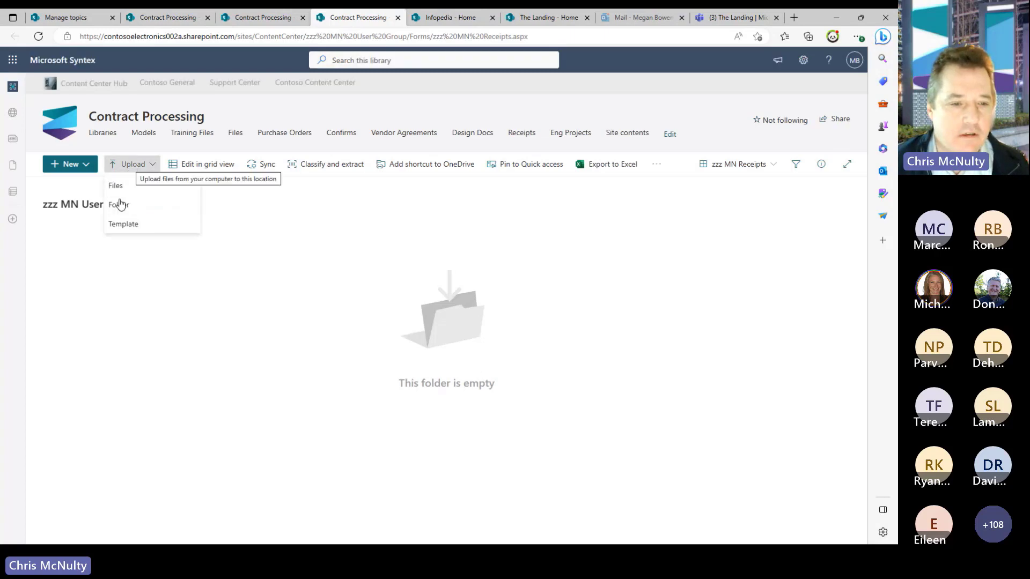
left_click(114, 192)
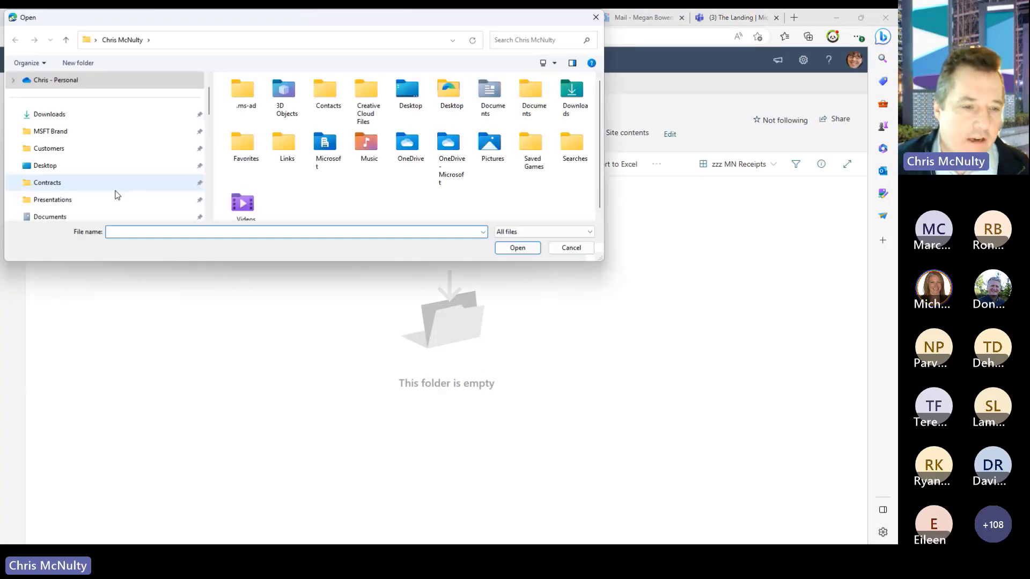
left_click_drag(209, 102, 226, 187)
scroll(81, 171, "down", 2)
scroll(53, 169, "up", 1)
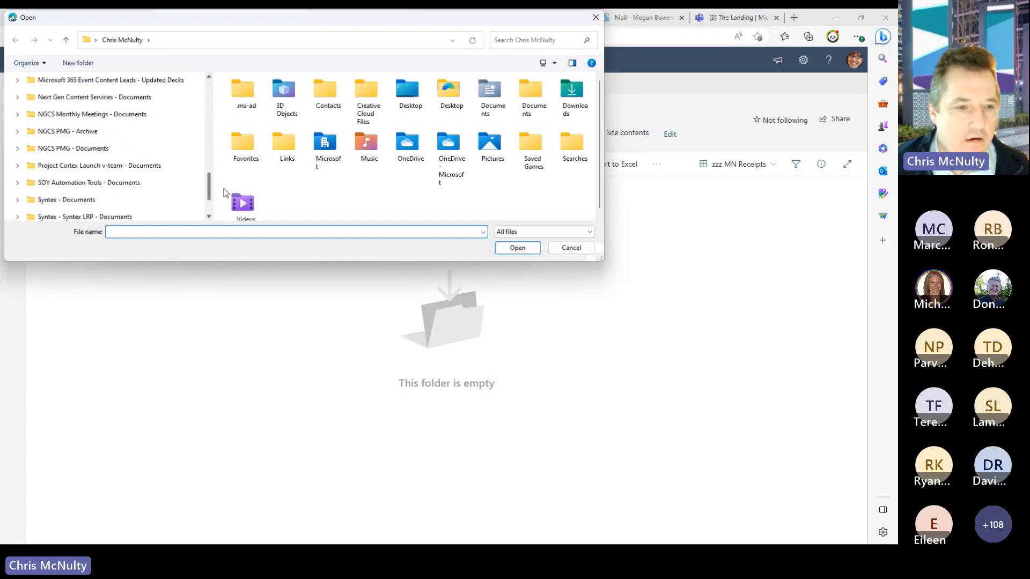
left_click(16, 166)
scroll(30, 177, "down", 2)
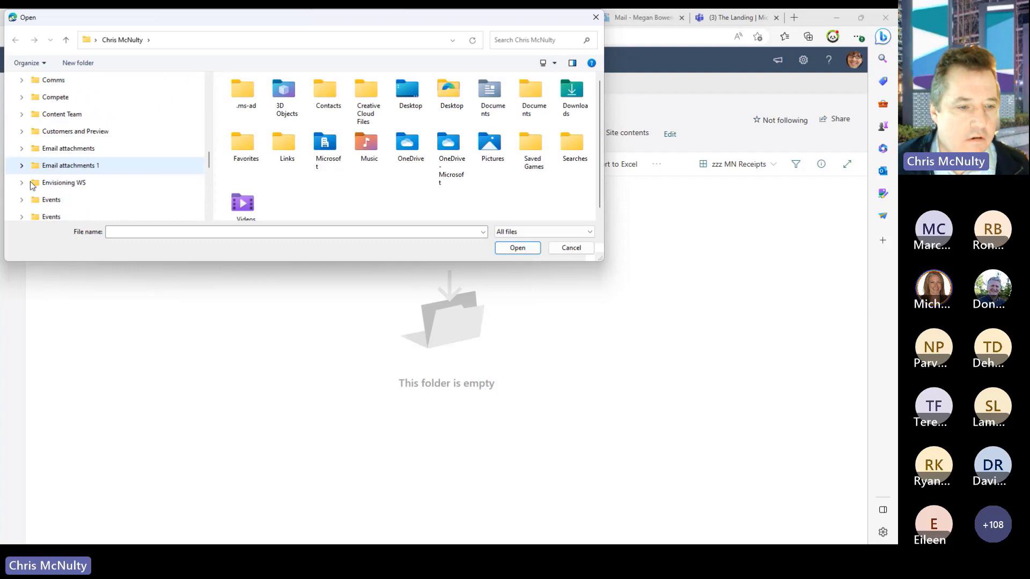
scroll(30, 182, "down", 1)
scroll(31, 180, "down", 5)
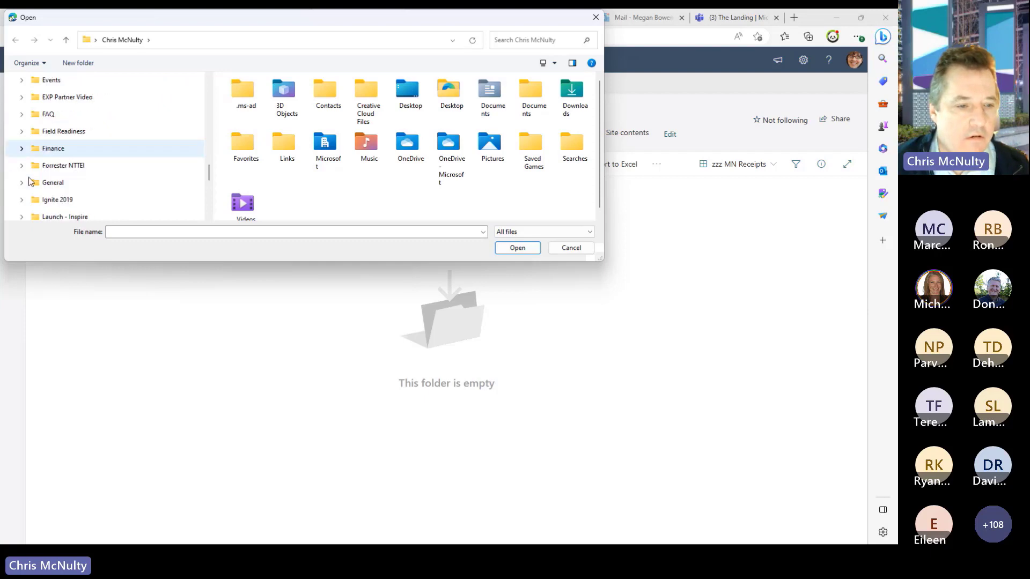
left_click(22, 165)
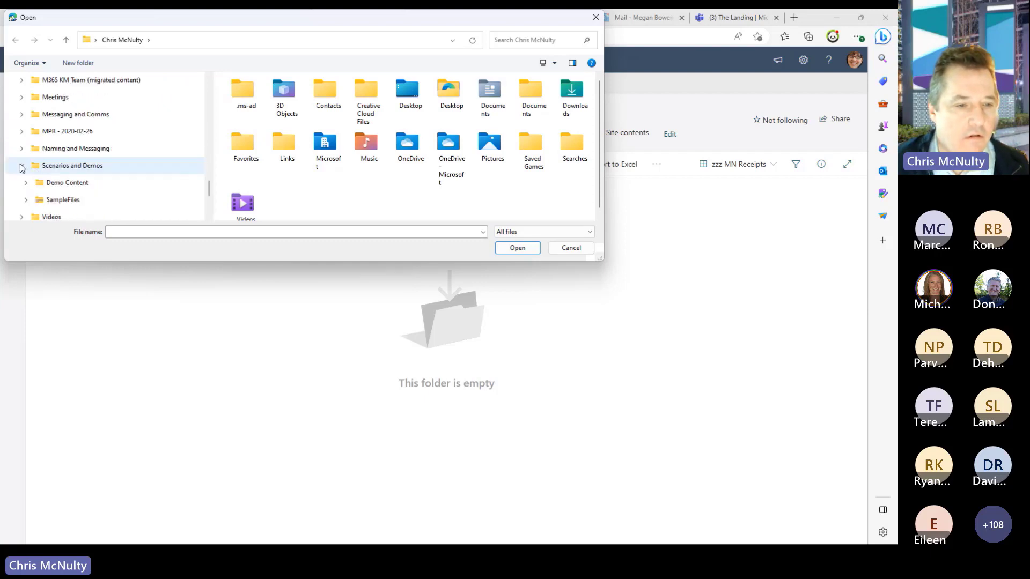
left_click(25, 183)
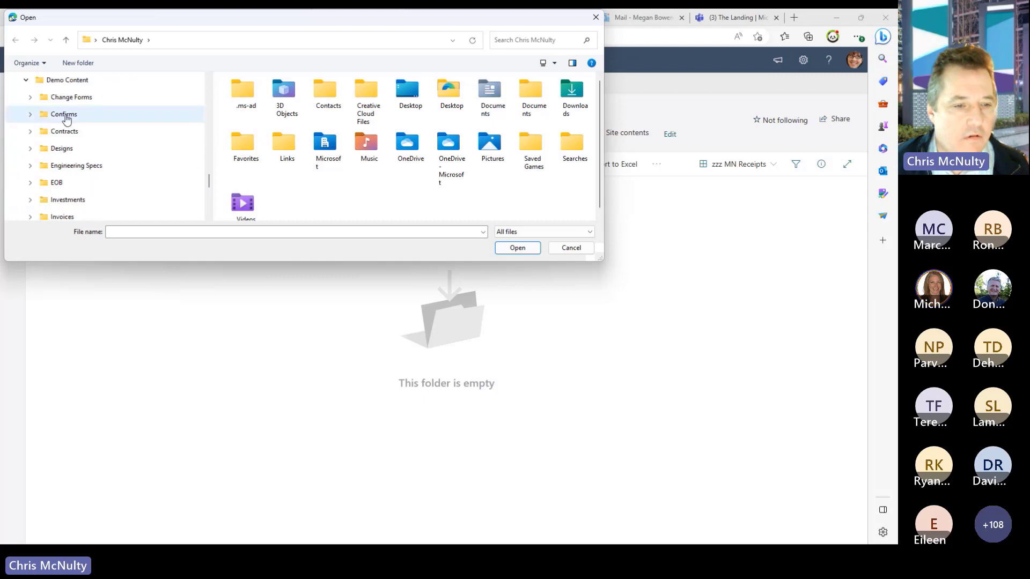
scroll(68, 182, "down", 1)
left_click(64, 203)
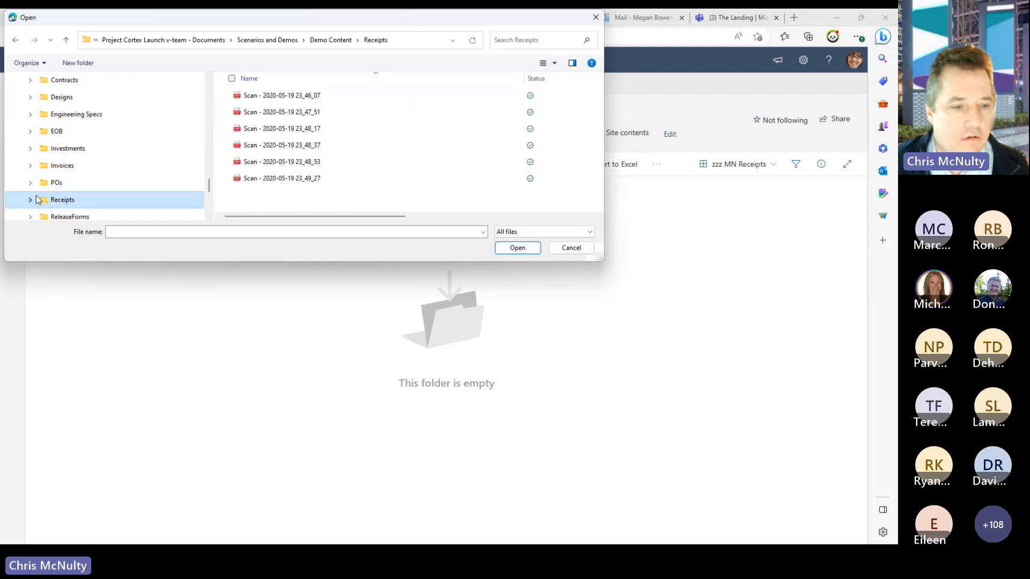
left_click(229, 95)
left_click(229, 113)
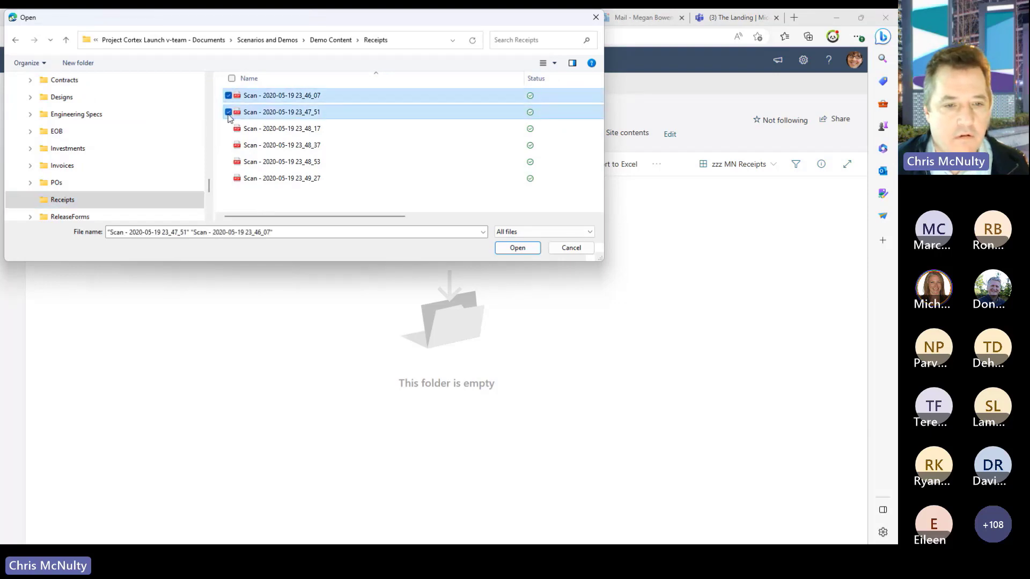
left_click(227, 146)
left_click(228, 129)
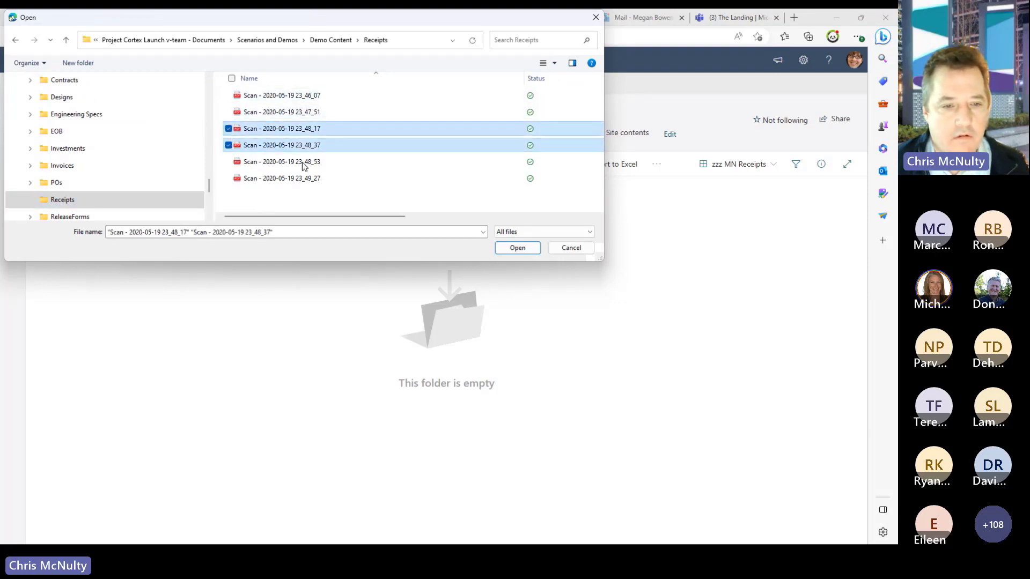
left_click(516, 248)
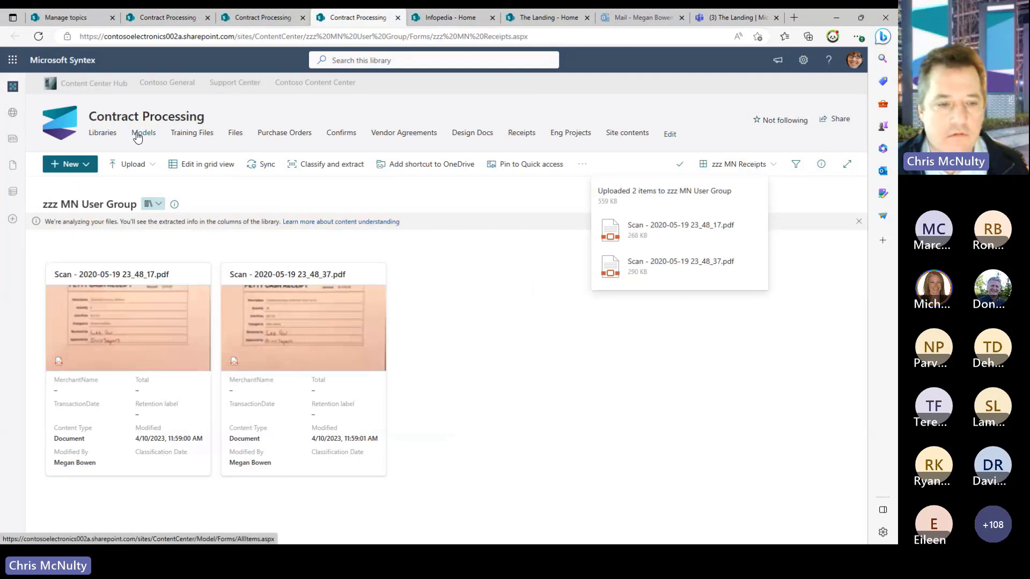
left_click(128, 164)
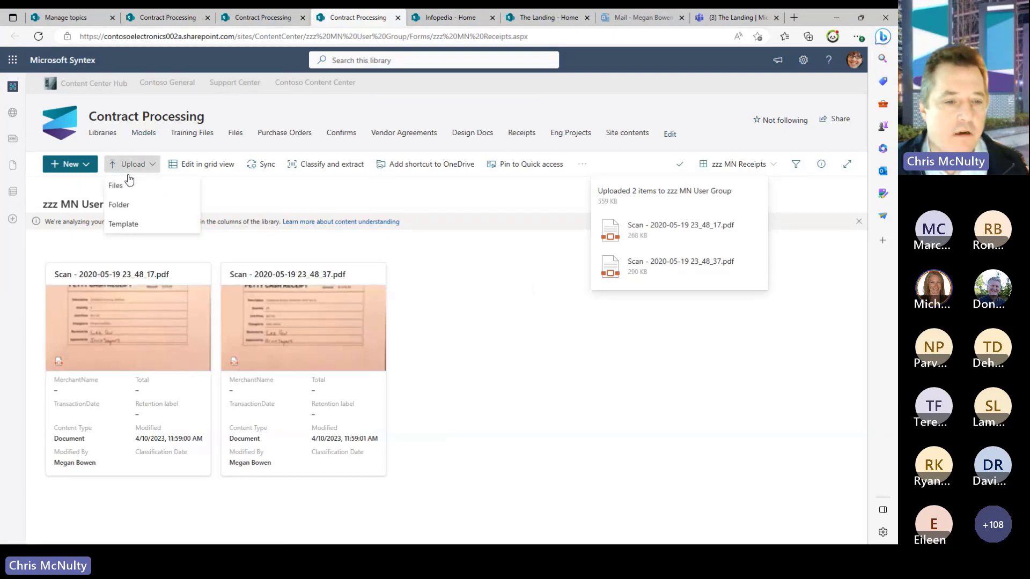
left_click(122, 186)
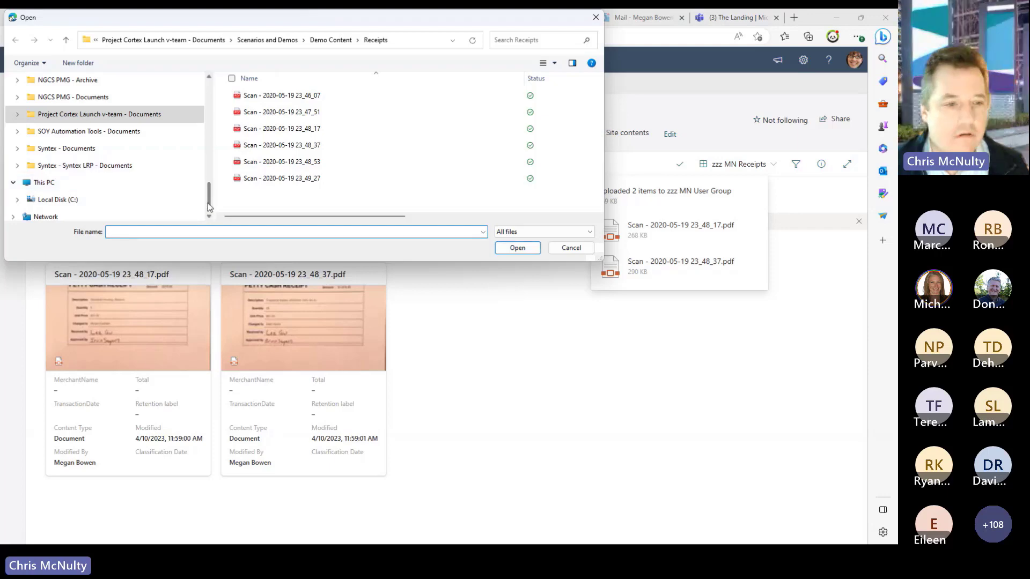
left_click_drag(209, 206, 211, 191)
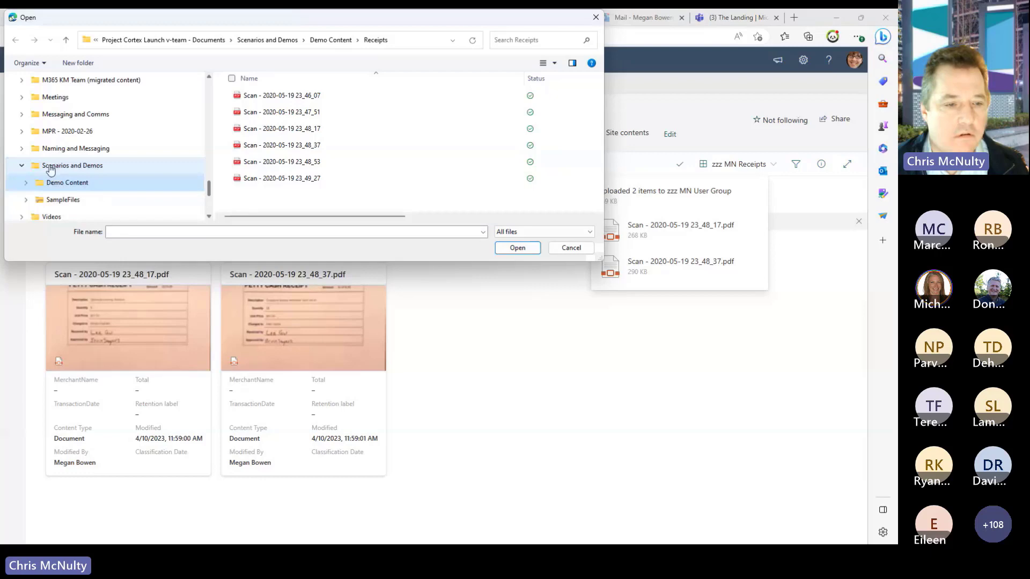
left_click(25, 184)
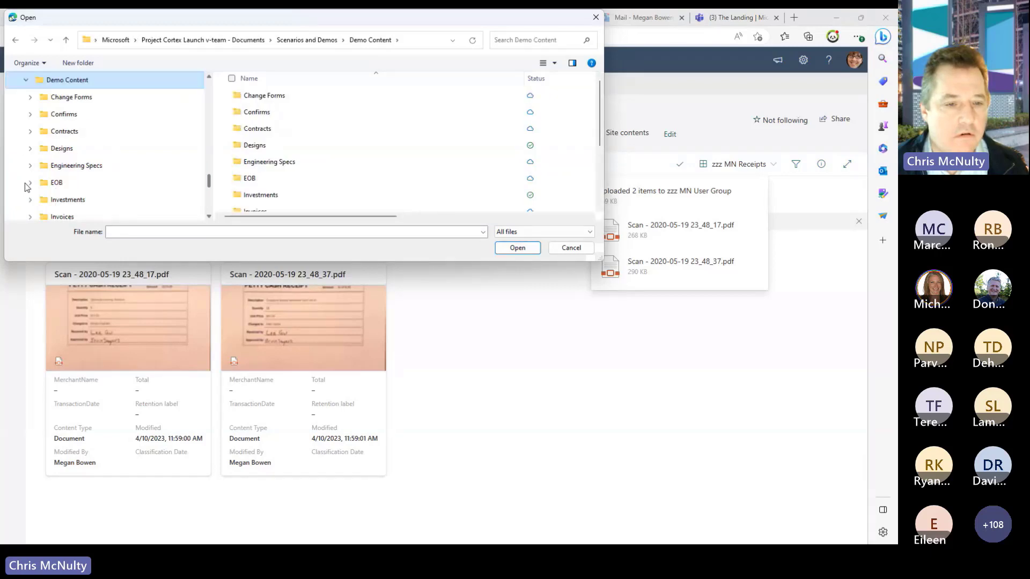
scroll(239, 122, "down", 2)
scroll(300, 188, "up", 3)
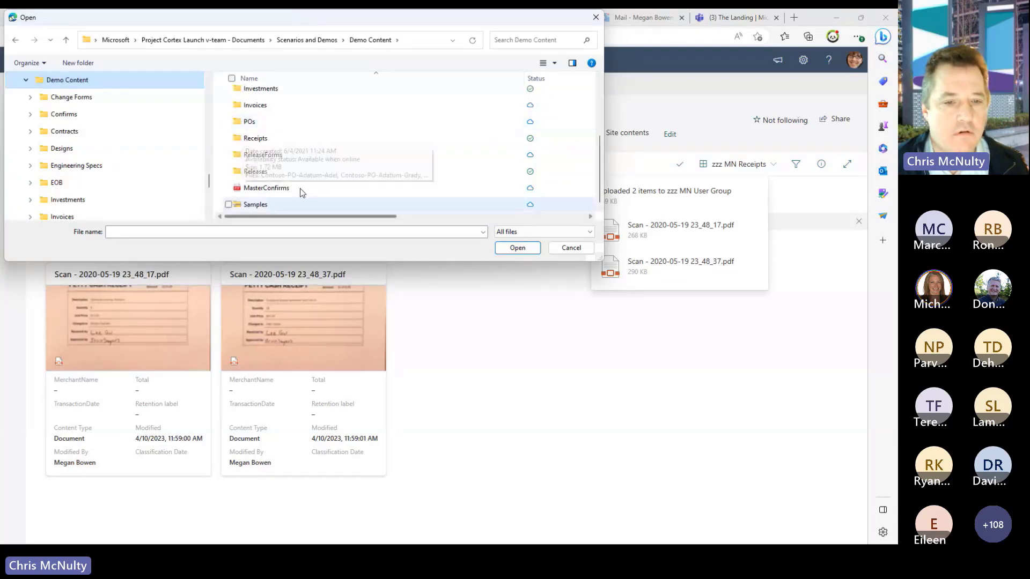
scroll(265, 177, "up", 1)
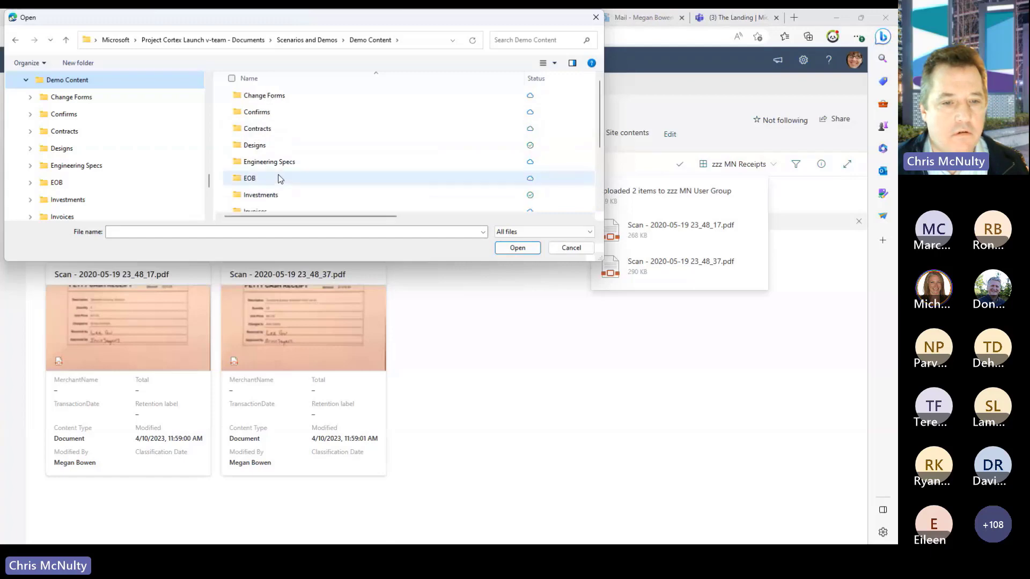
scroll(264, 129, "down", 1)
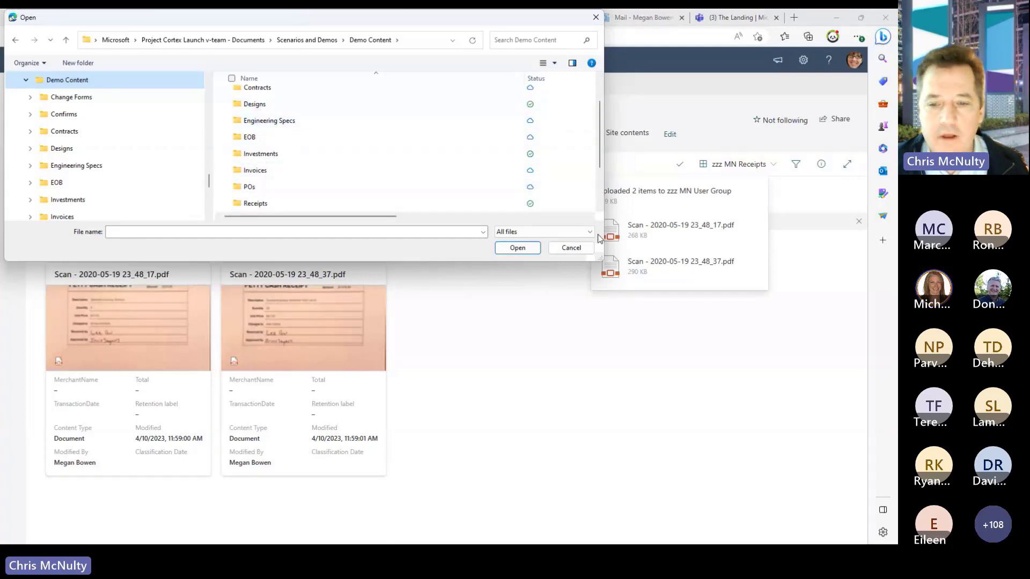
left_click(571, 248)
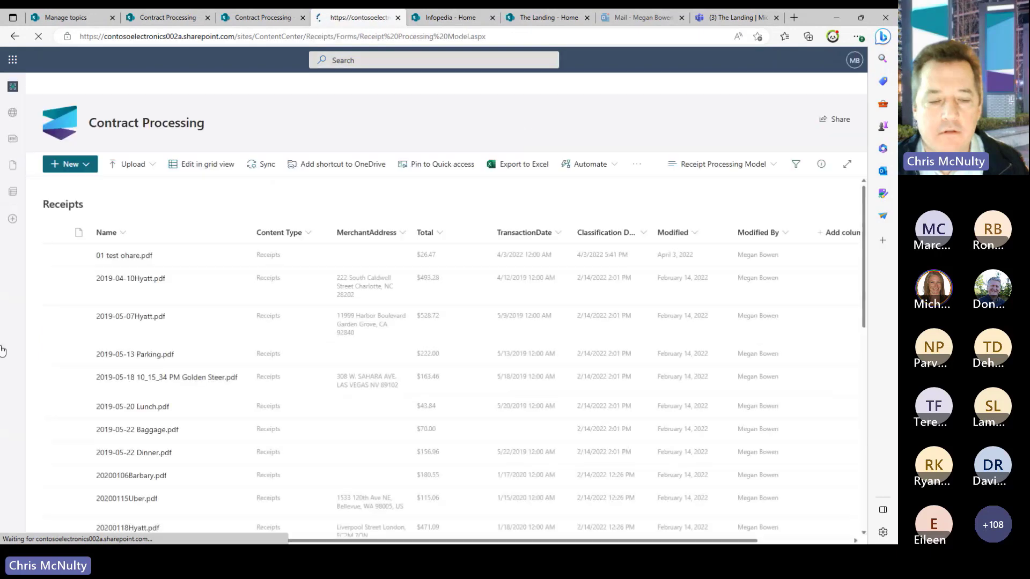
From the Receipts library, copy 2019-05-13 Parking.pdf, 2019-05-22 Baggage.pdf, 2019-05-22 Dinner.pdf, 20200106Barbary.pdf and 20200115Uber.pdf to the zzz MN User Group library
left_click(55, 430)
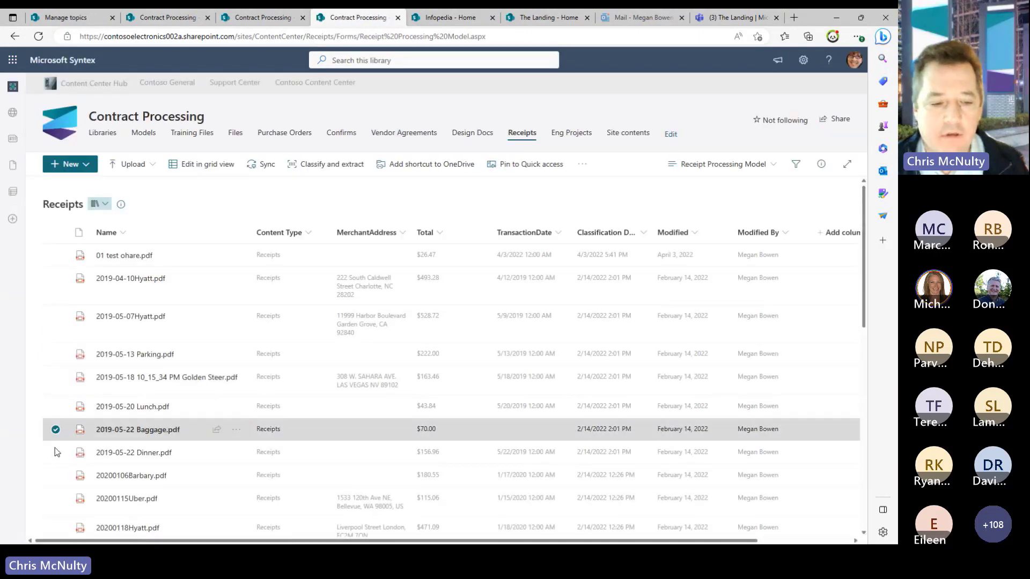
left_click(55, 452)
left_click(55, 476)
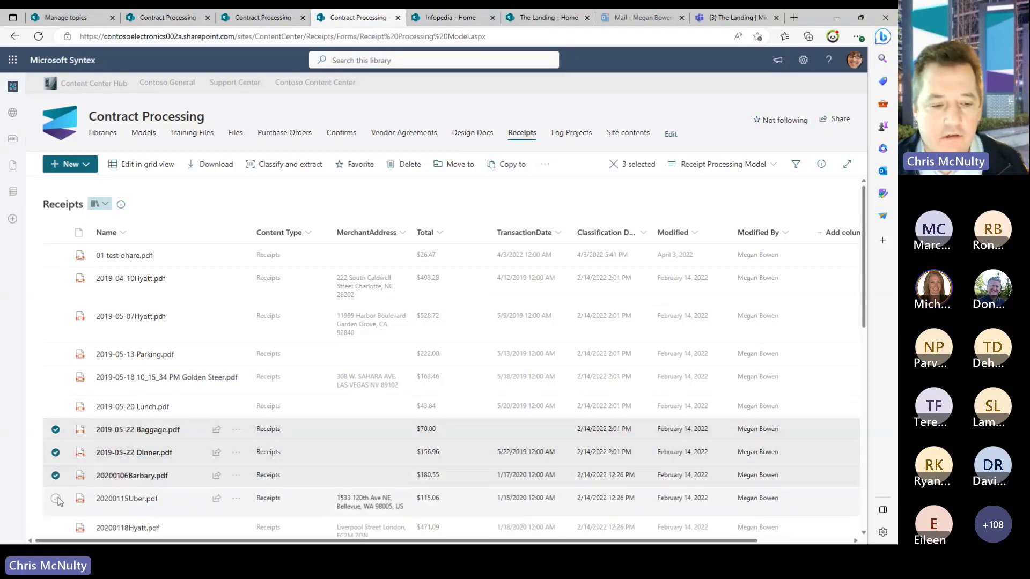
left_click(56, 499)
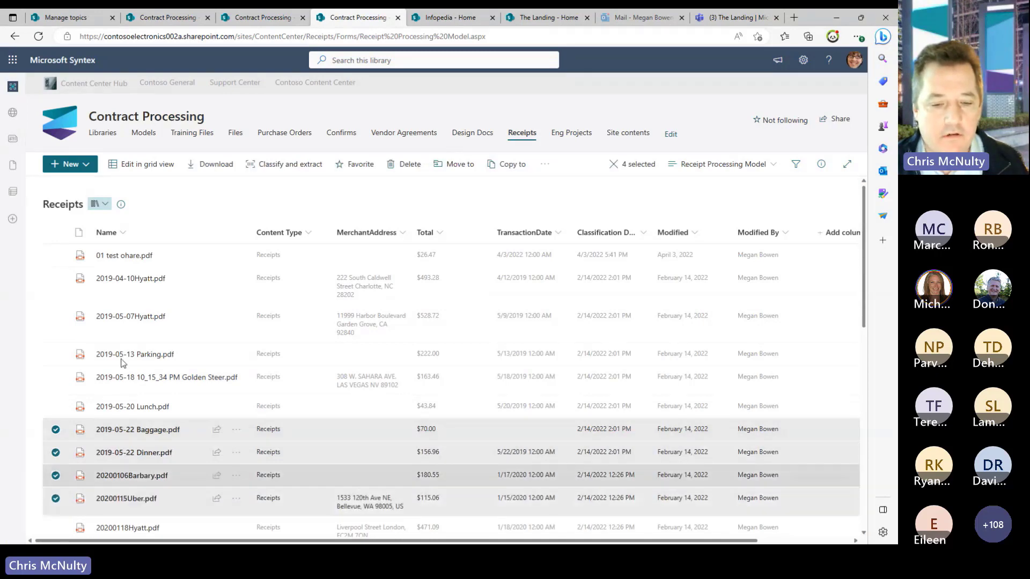
left_click(59, 357)
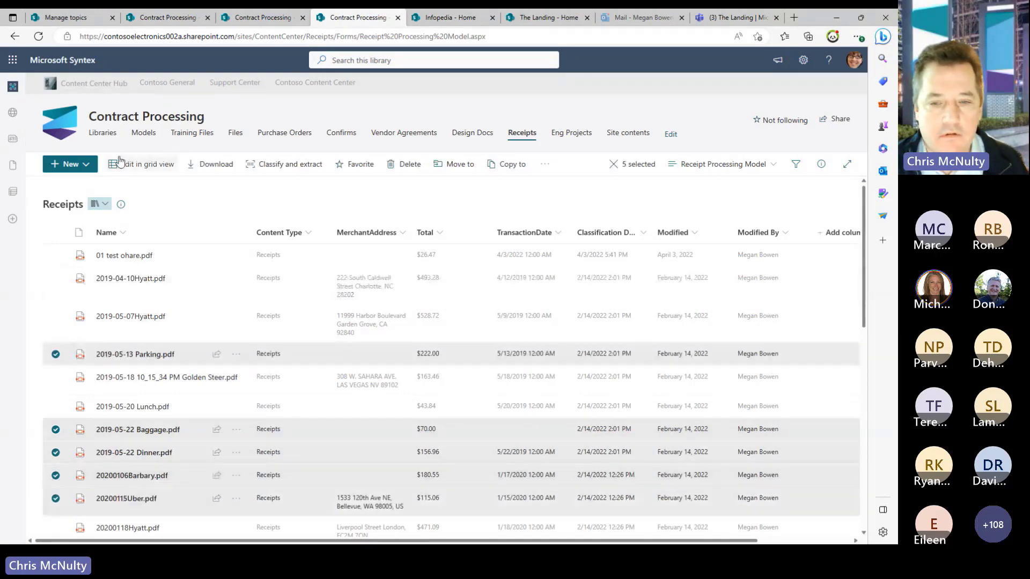
left_click(509, 170)
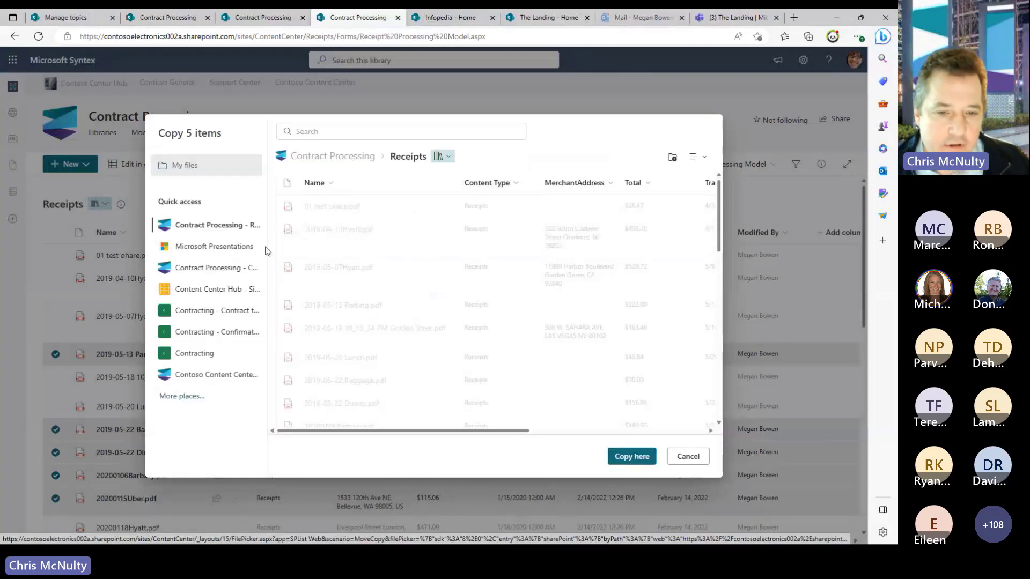
left_click(450, 157)
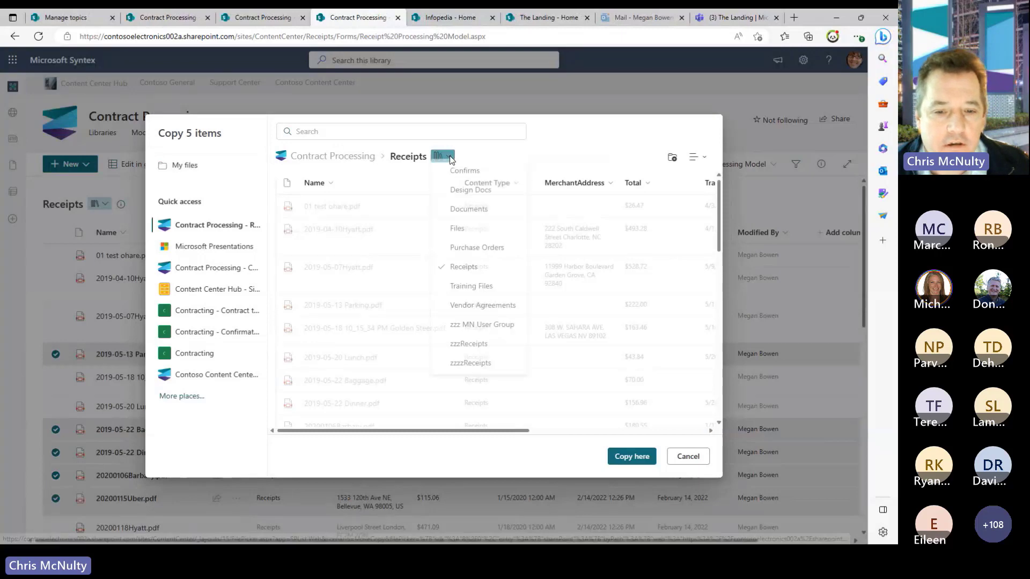
left_click(462, 329)
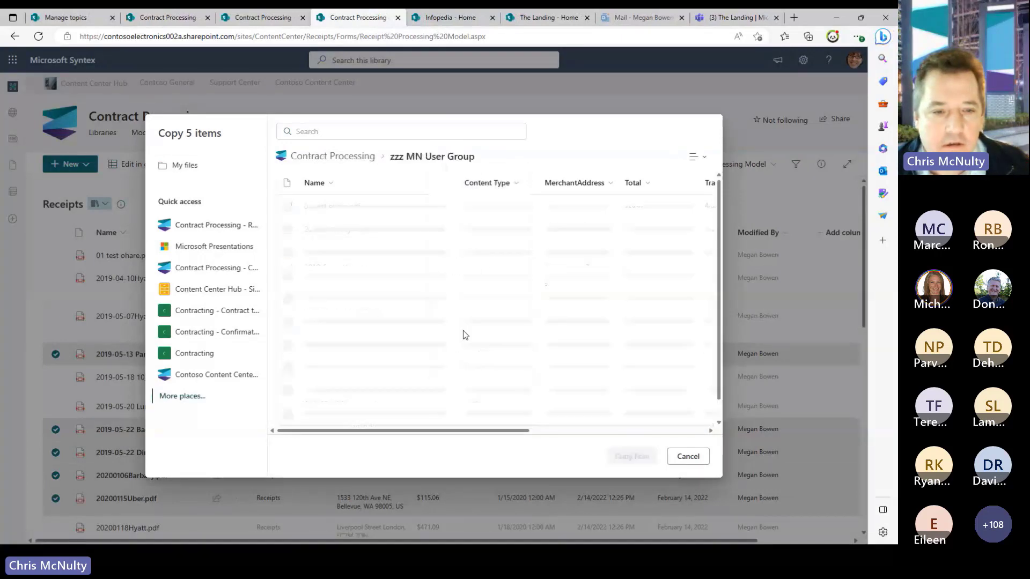
left_click(629, 458)
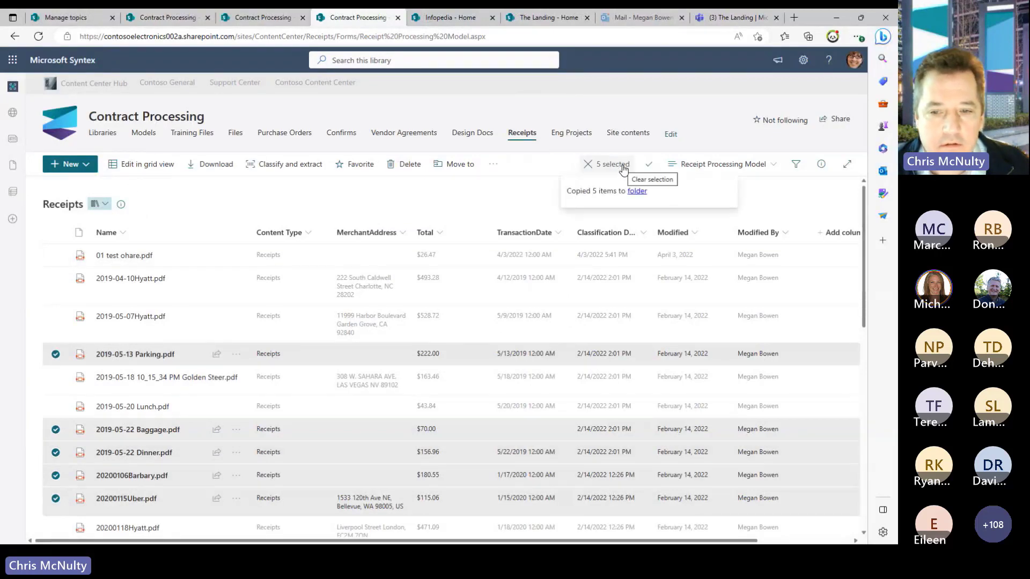
Open the zzz MN User Group library from the copy notification and review the extracted merchant, total and date on the receipt cards
left_click(637, 190)
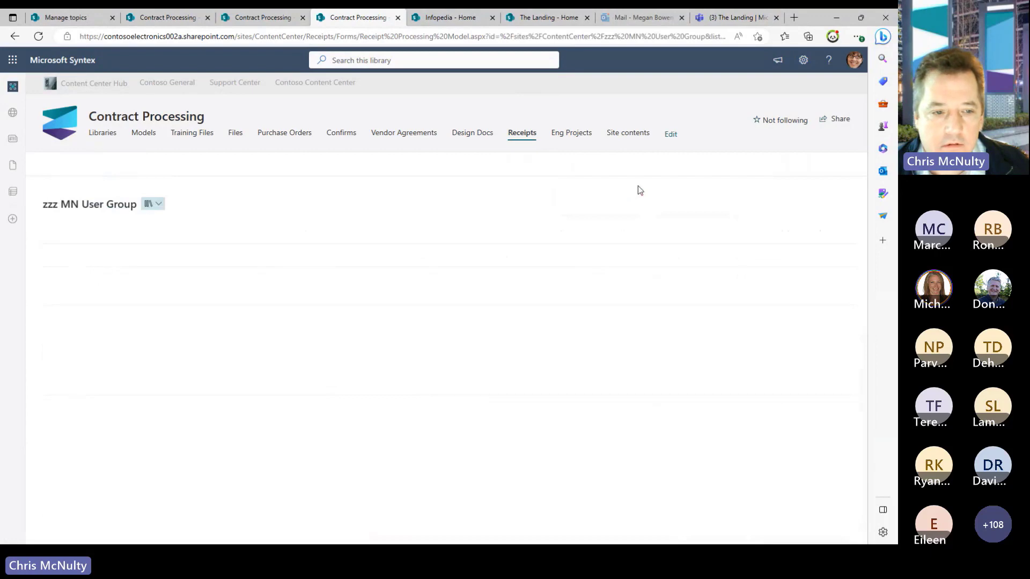
scroll(279, 385, "down", 1)
scroll(279, 385, "up", 1)
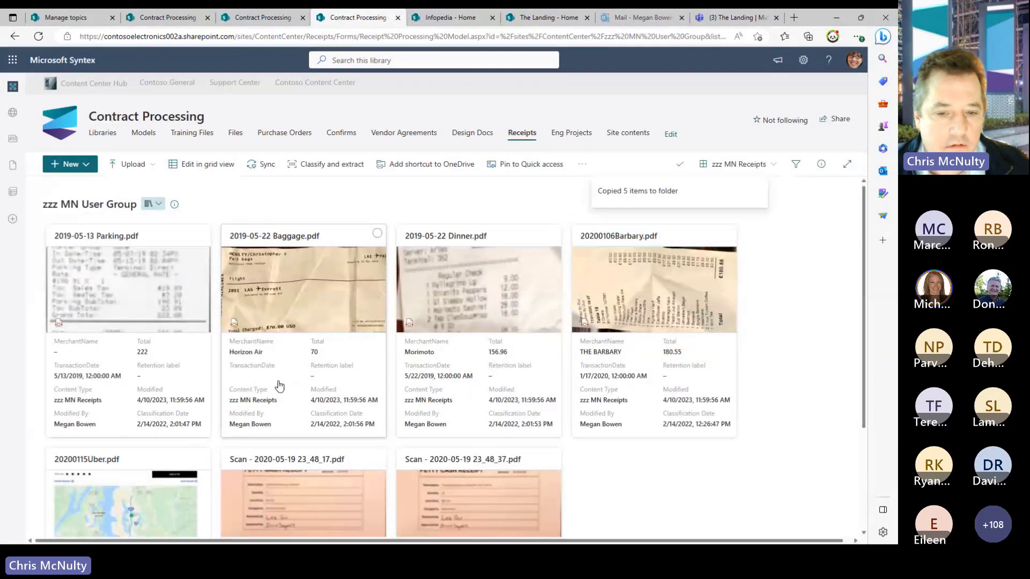
mouse_move(452, 318)
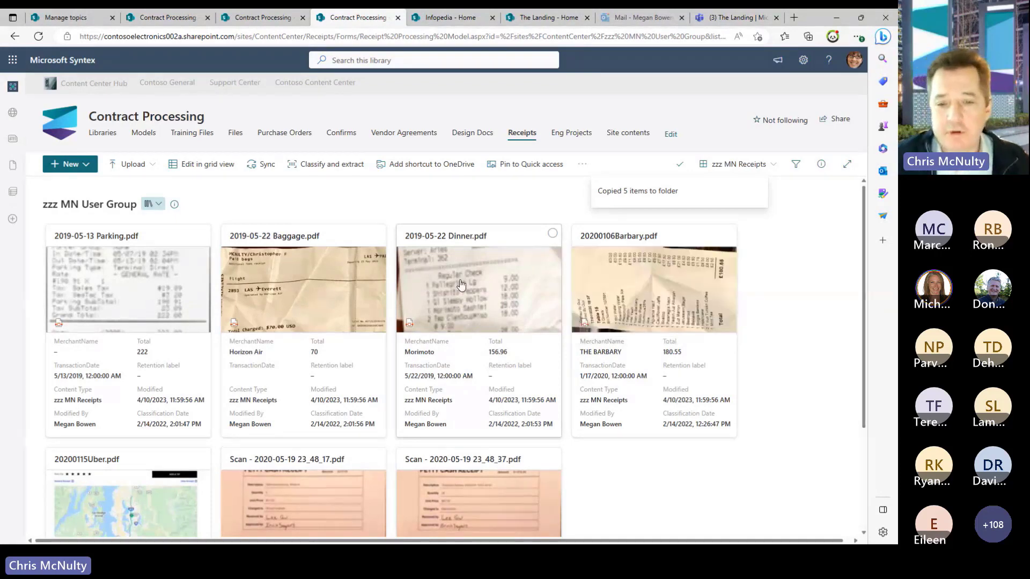
Show the details of 2019-05-22 Dinner.pdf and examine its MerchantName, Total and TransactionDate properties
left_click(551, 234)
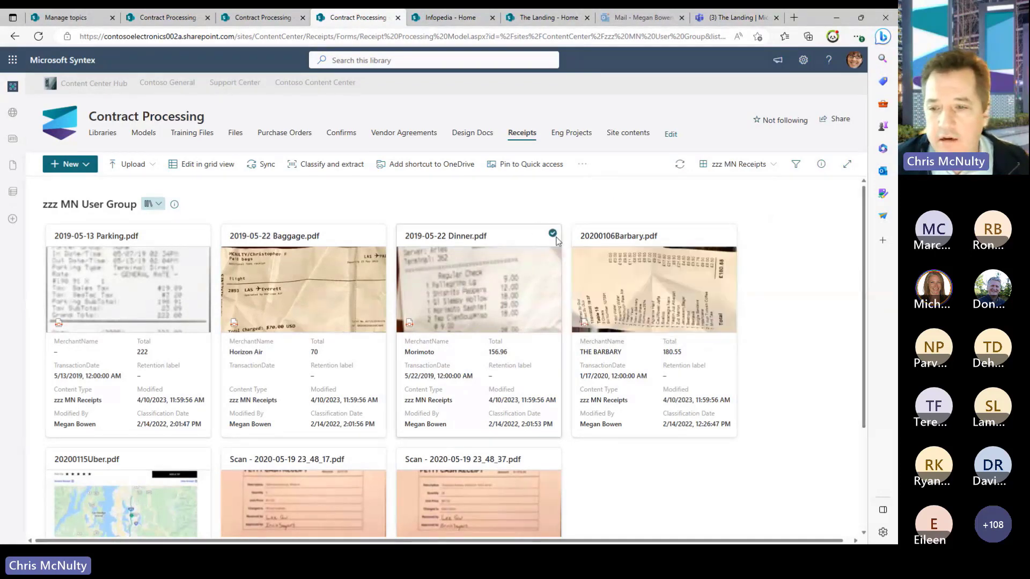
left_click(820, 166)
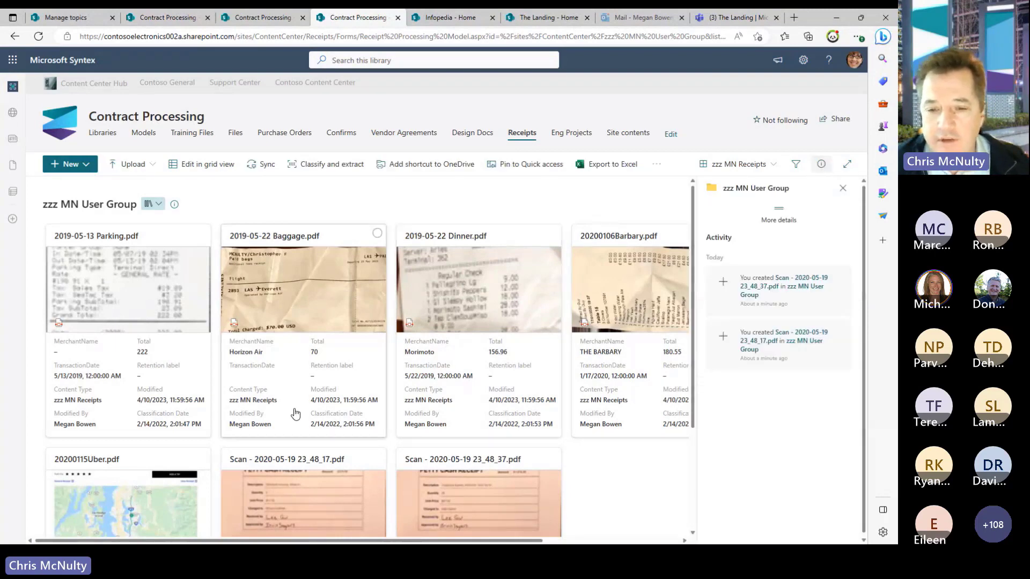
left_click(551, 234)
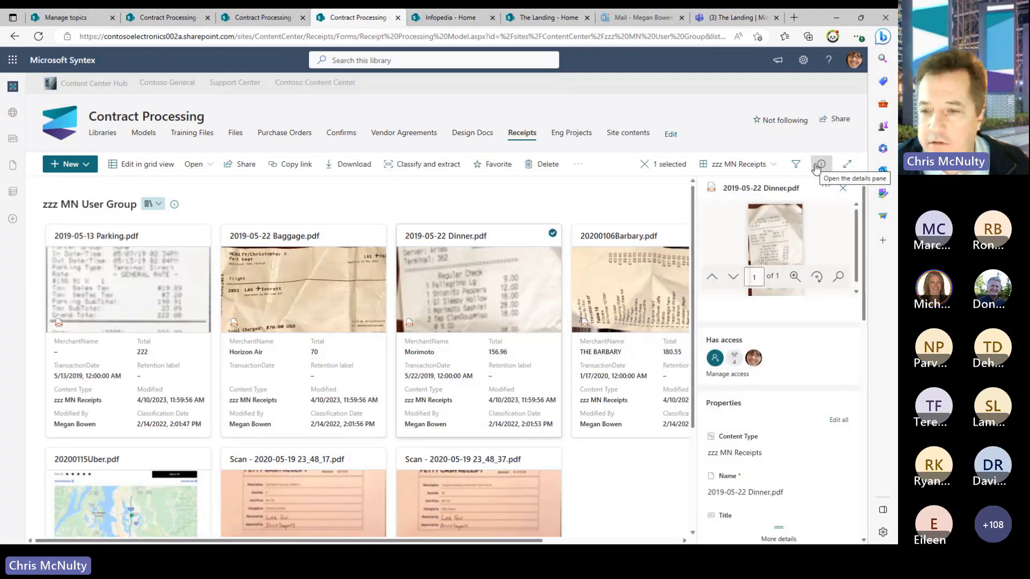
left_click(817, 167)
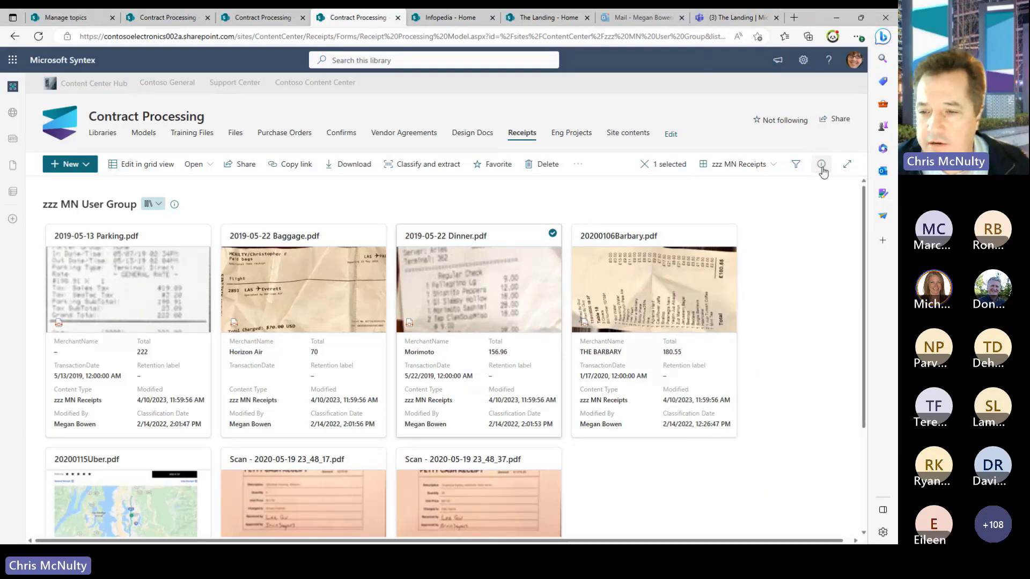
left_click(821, 165)
scroll(860, 368, "down", 5)
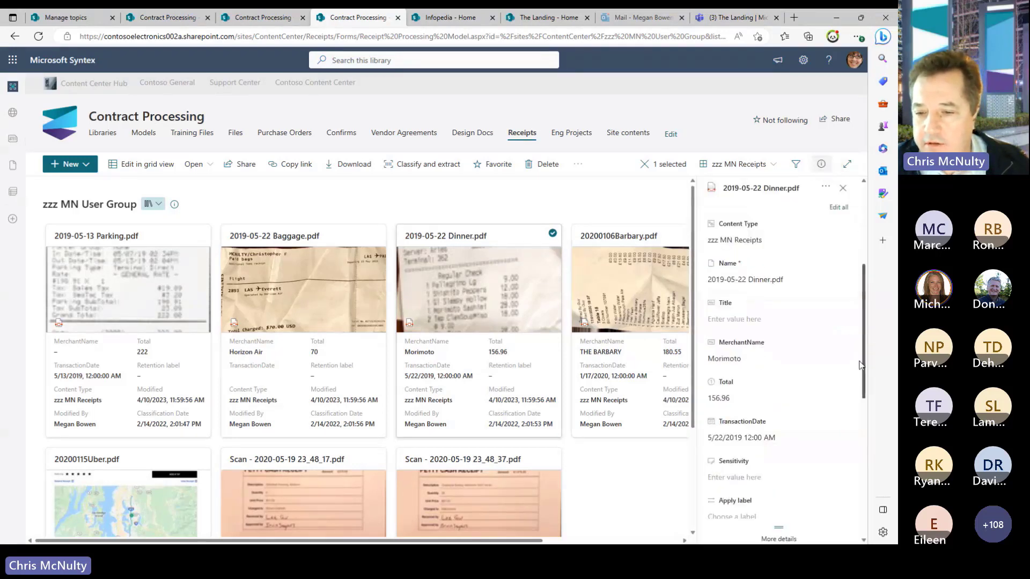
Clear the receipt selection, open the Investor Docs library in the Contoso Content Center, and preview AMGN21603152.pdf
scroll(858, 368, "down", 2)
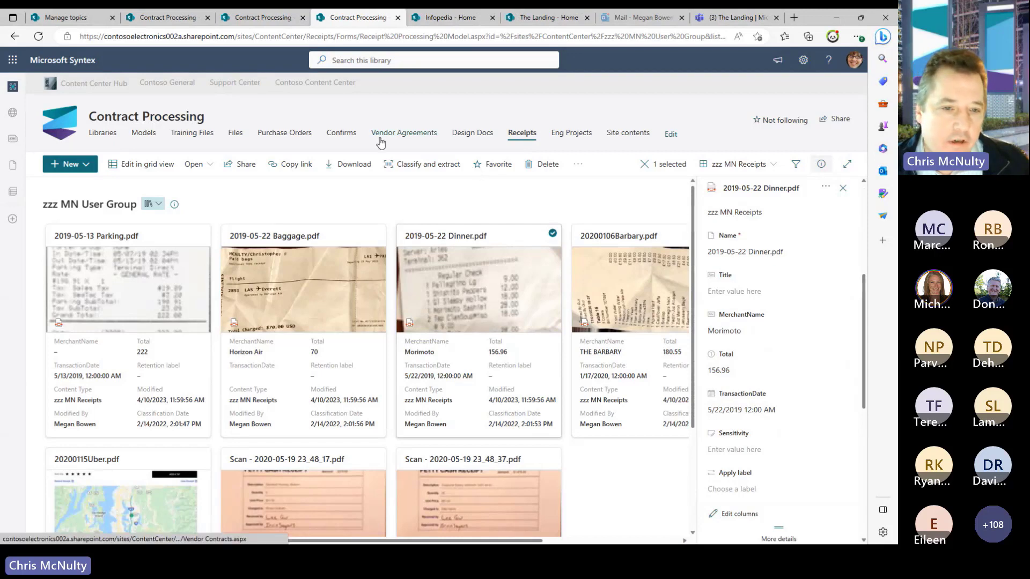
key("Escape")
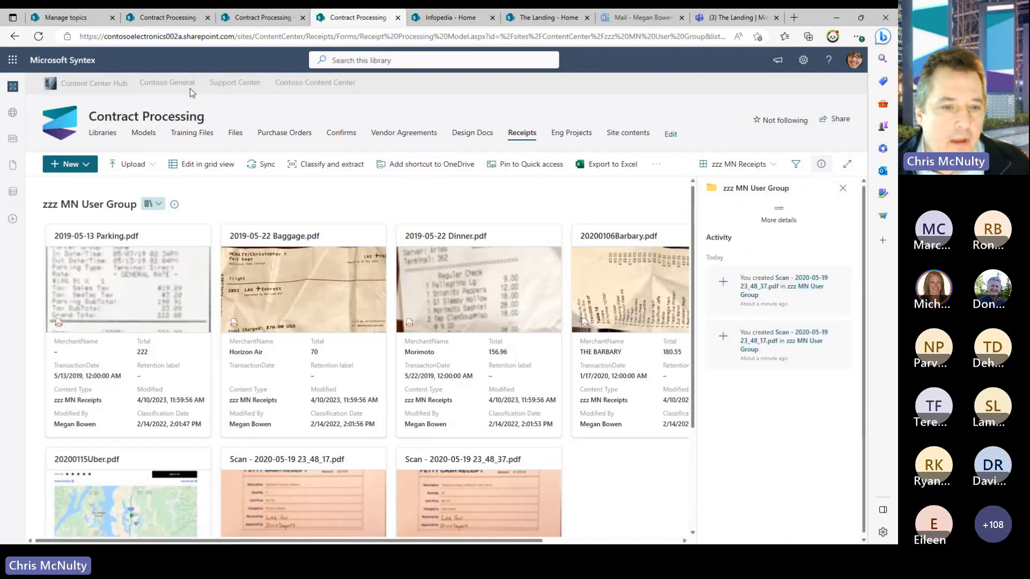
left_click(318, 84)
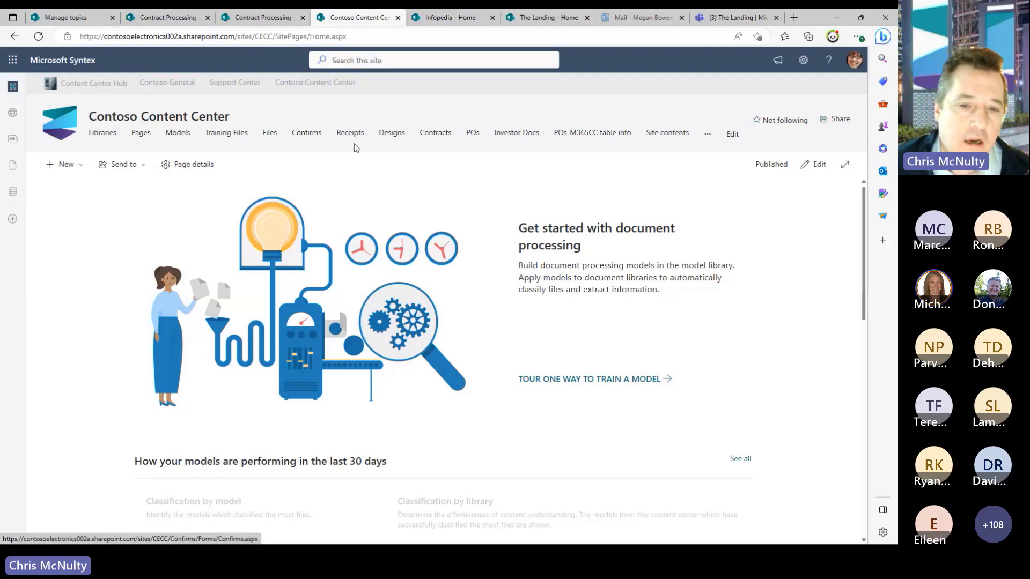
left_click(510, 135)
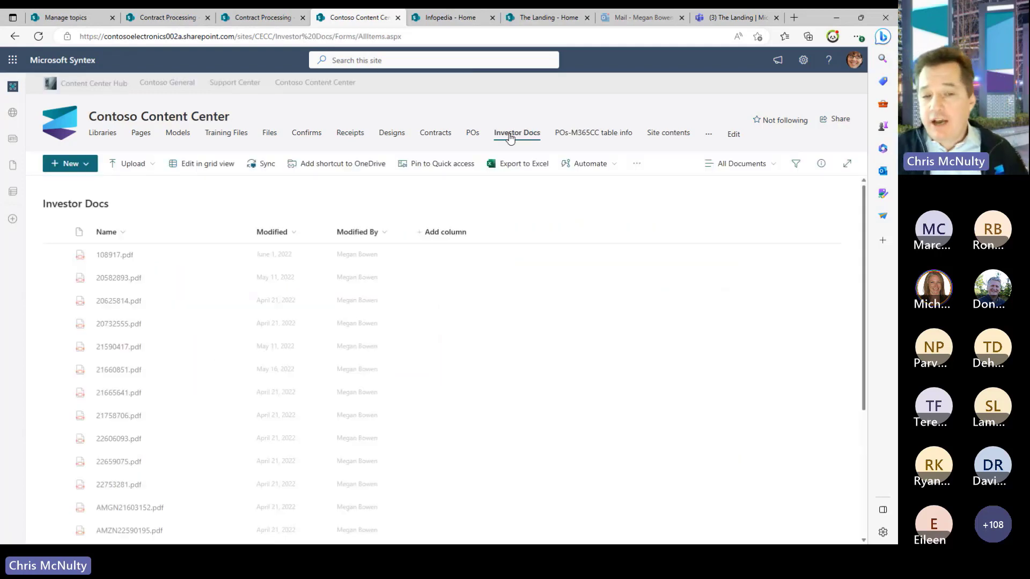
left_click(115, 514)
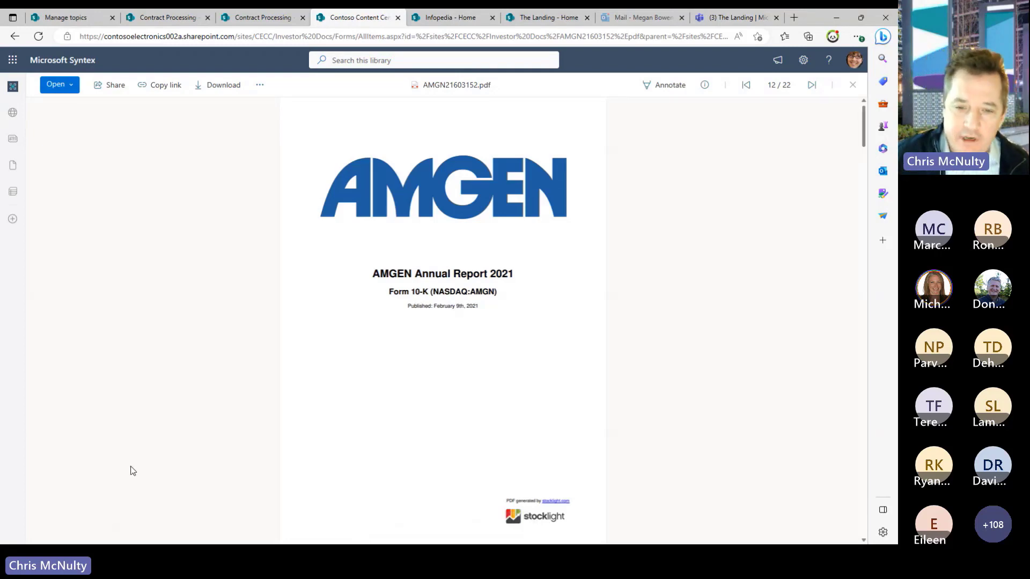
left_click_drag(874, 154, 850, 94)
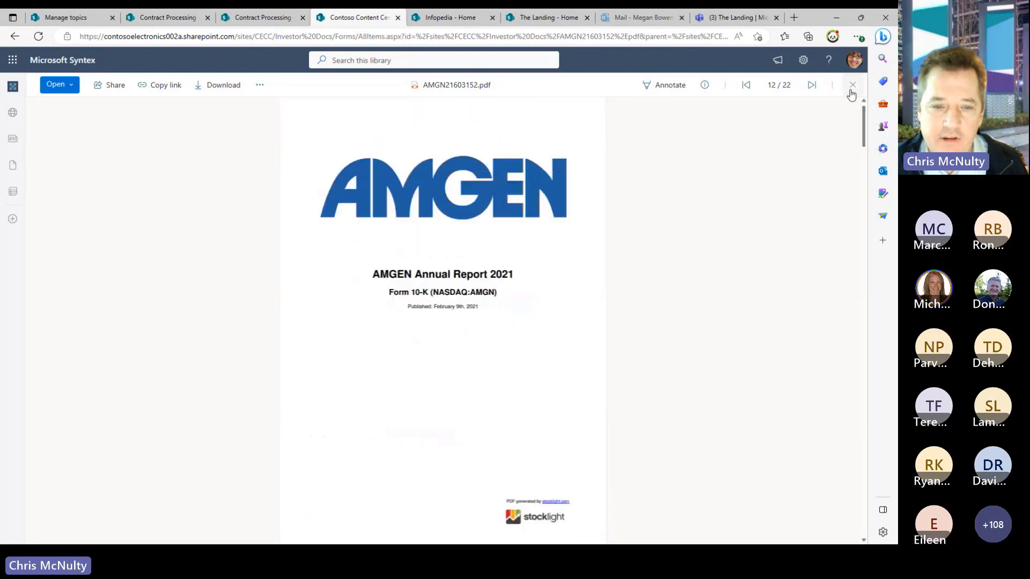
left_click(271, 23)
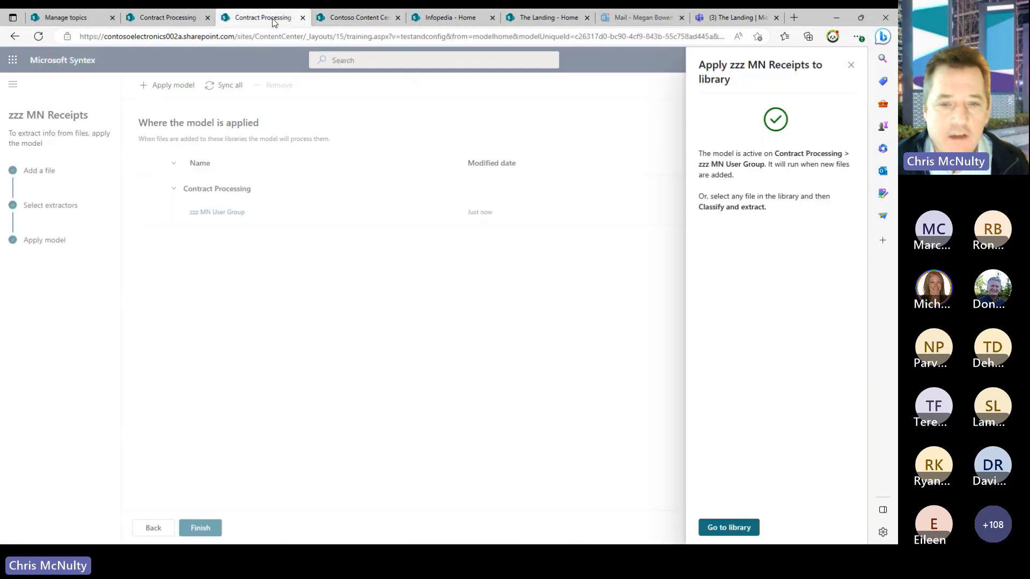
left_click(333, 19)
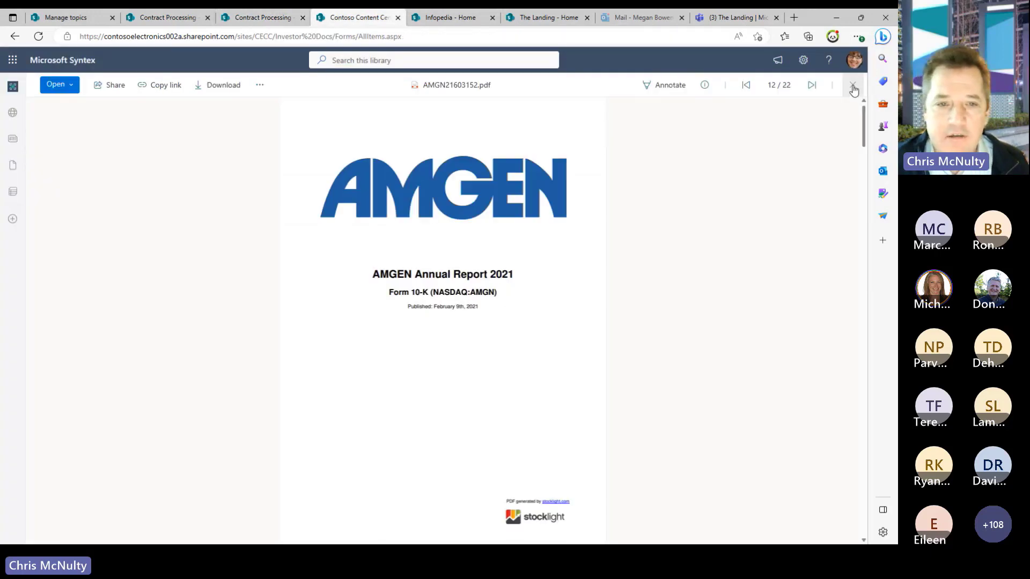
left_click(853, 87)
Open the 10-K model from the Contoso Content Center's models and review its example files, entity extractors and applied libraries
left_click(177, 134)
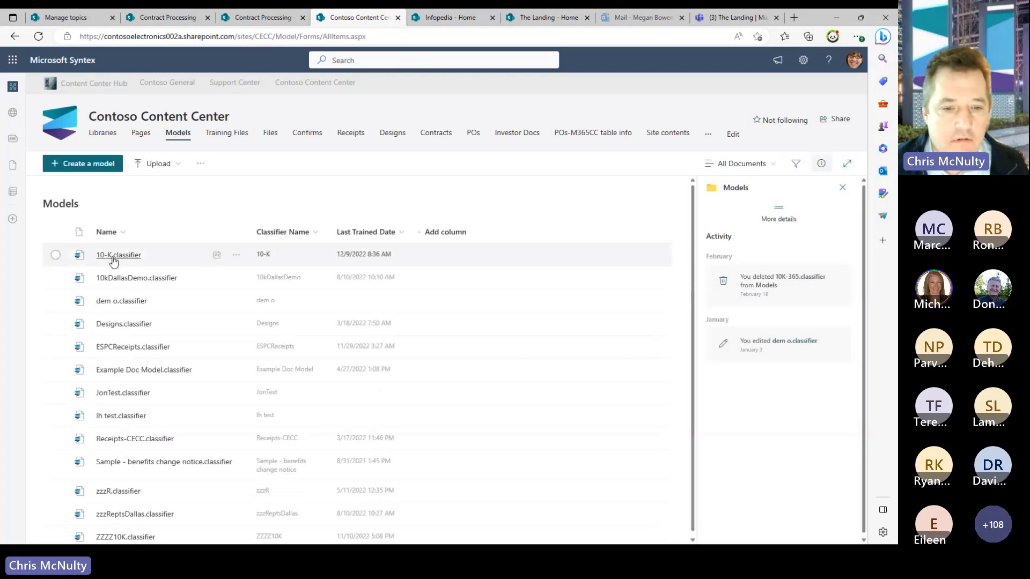
left_click(112, 257)
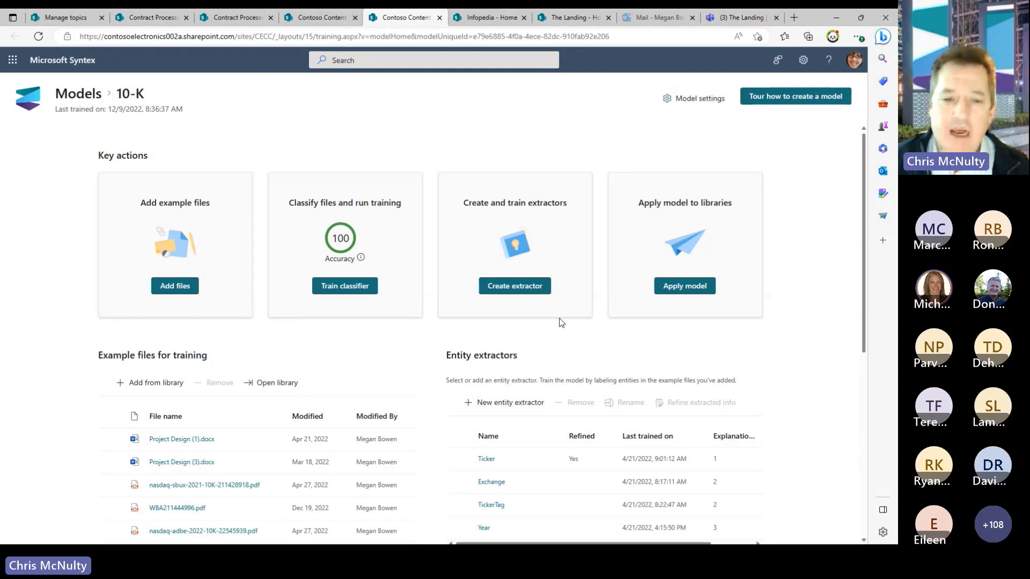
scroll(561, 322, "down", 2)
scroll(536, 319, "down", 5)
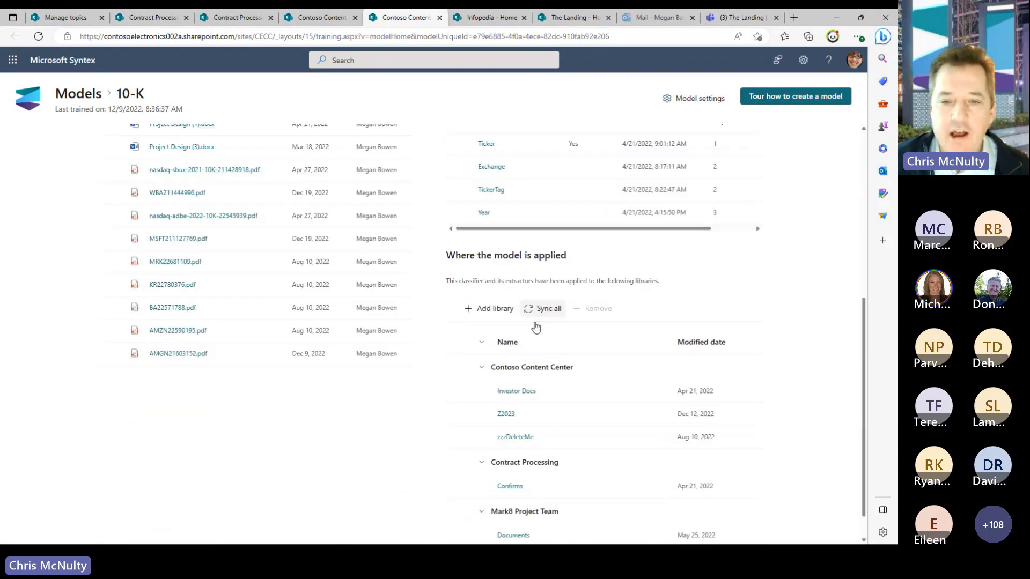
scroll(533, 322, "up", 5)
scroll(532, 324, "up", 1)
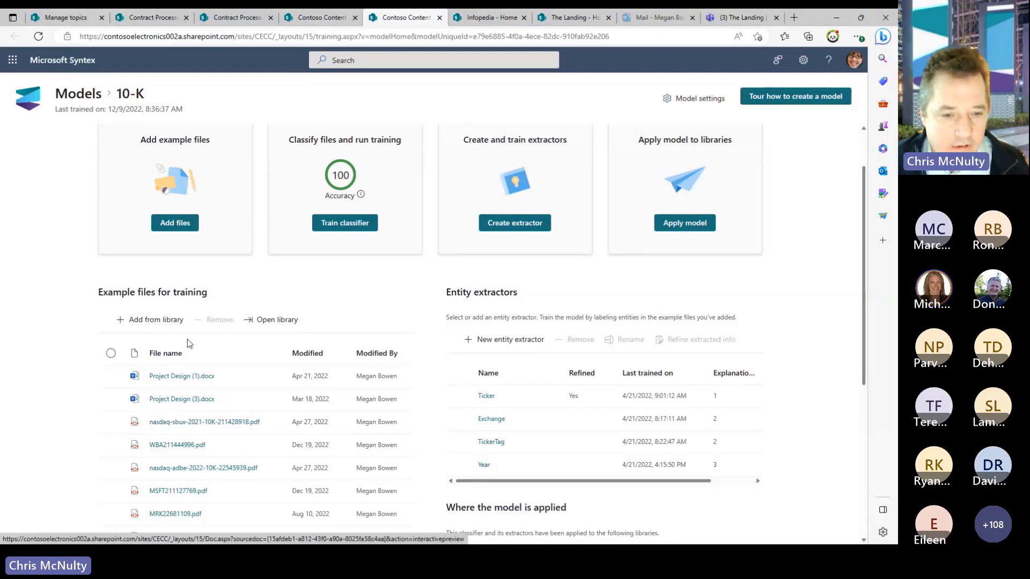
Open the 10-K classifier training and examine the labeled examples, including the original of AMZN22590195.pdf
left_click(345, 224)
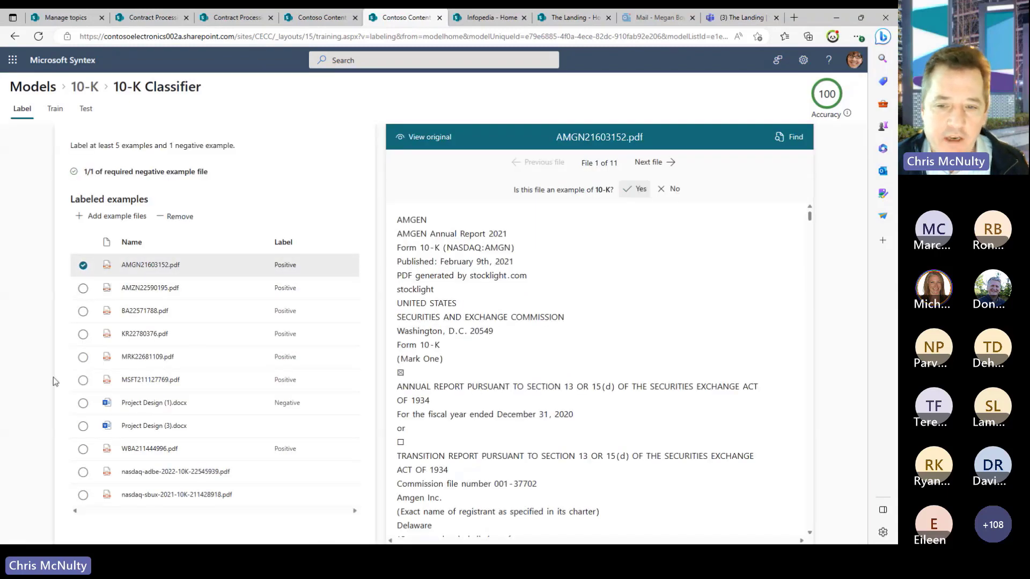
left_click(657, 163)
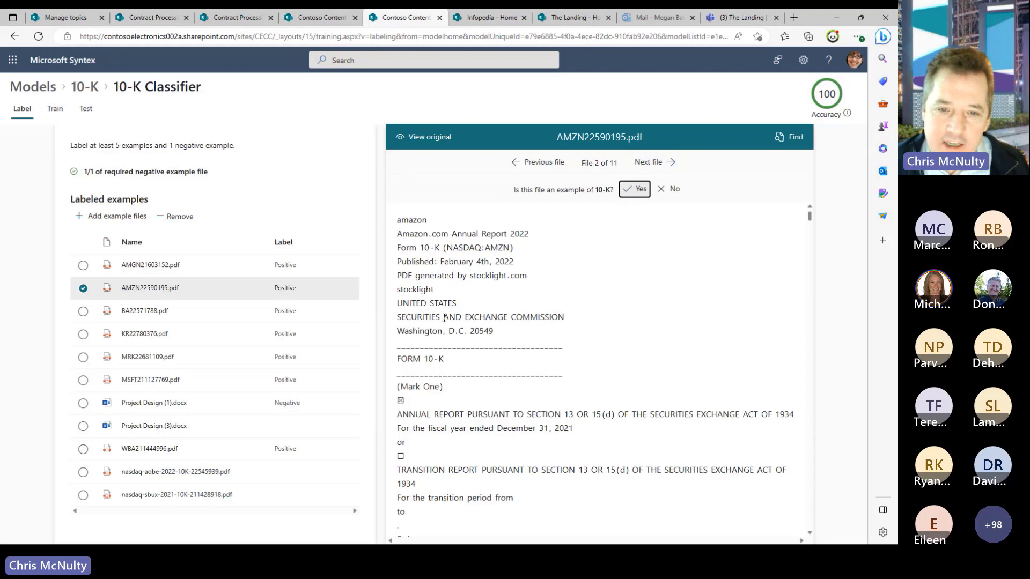
left_click(424, 138)
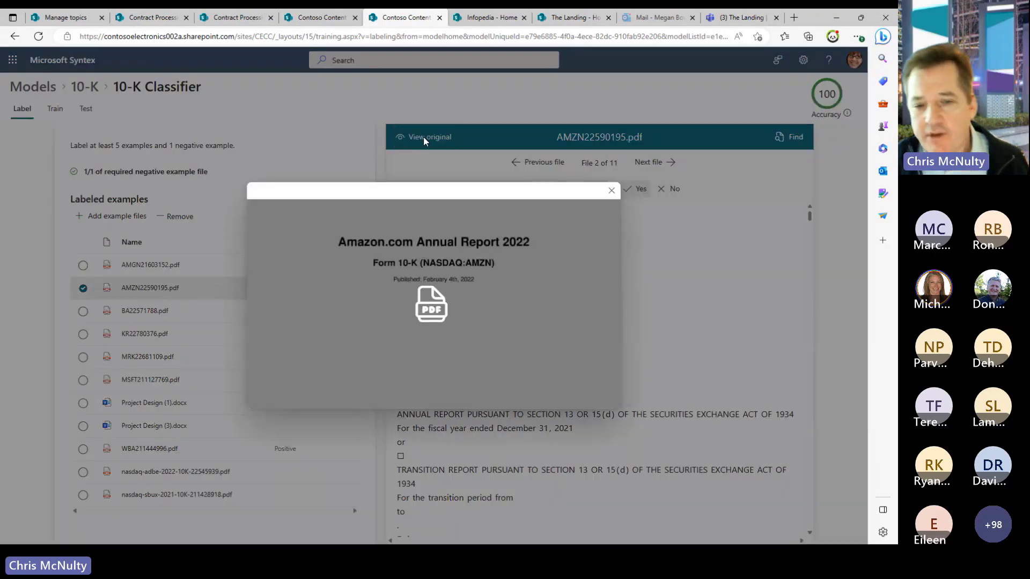
left_click(611, 192)
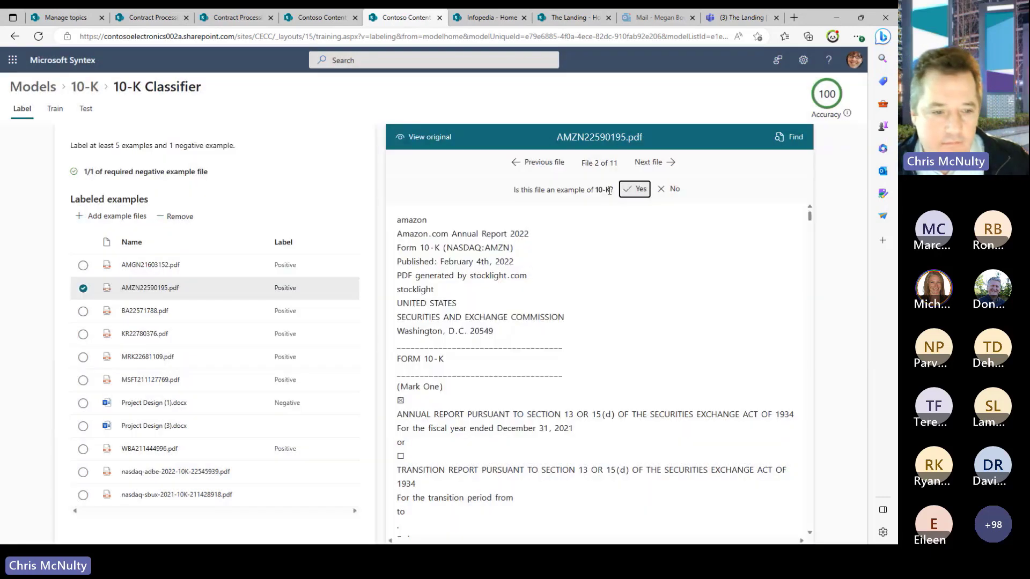
Open the 10-K model's TickerTag extractor and inspect the labeled ticker in AMGN21603152.pdf, AMZN22590195.pdf and BA22571788.pdf
left_click(83, 89)
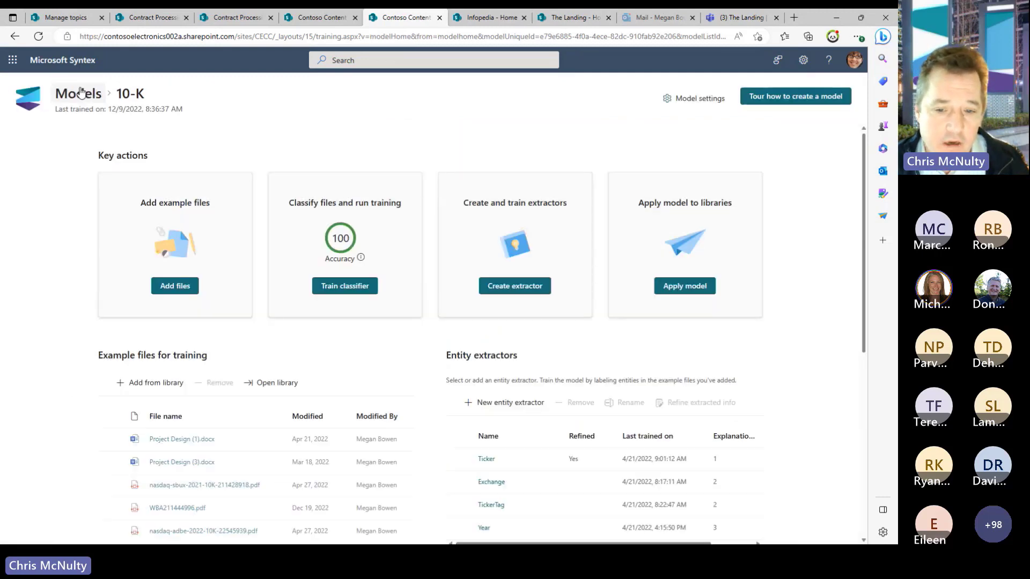
scroll(460, 382, "down", 3)
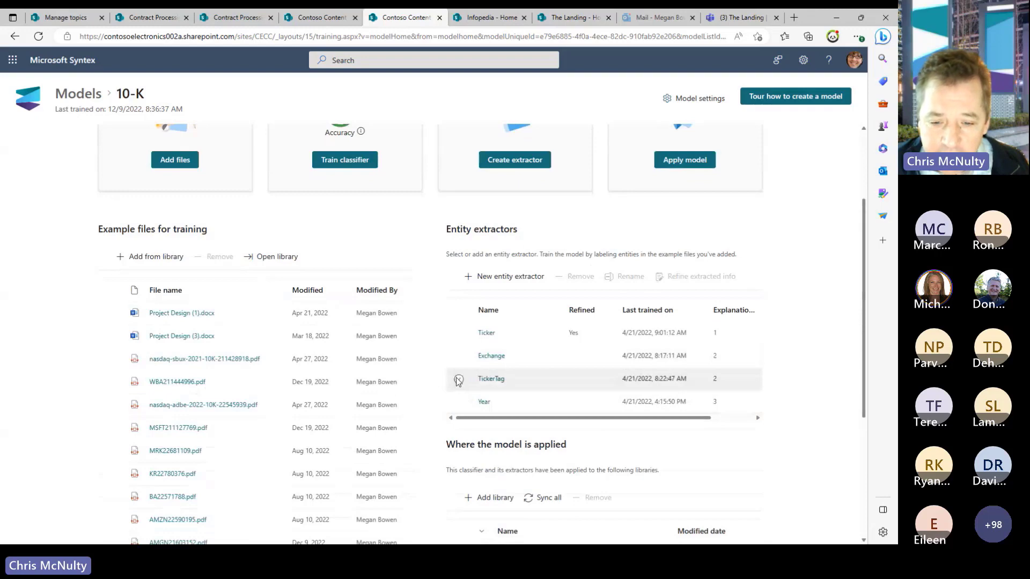
left_click(458, 380)
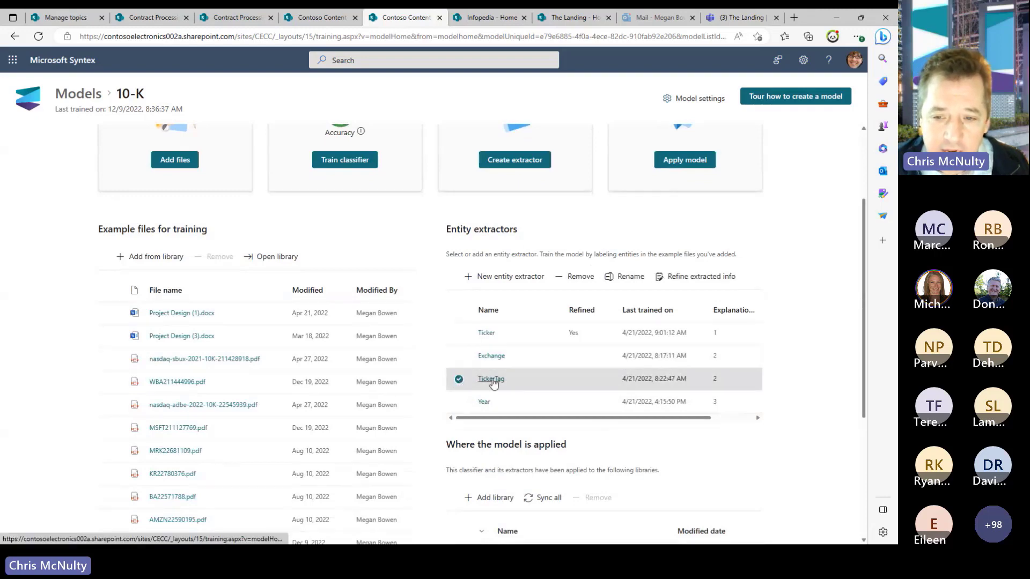
left_click(491, 379)
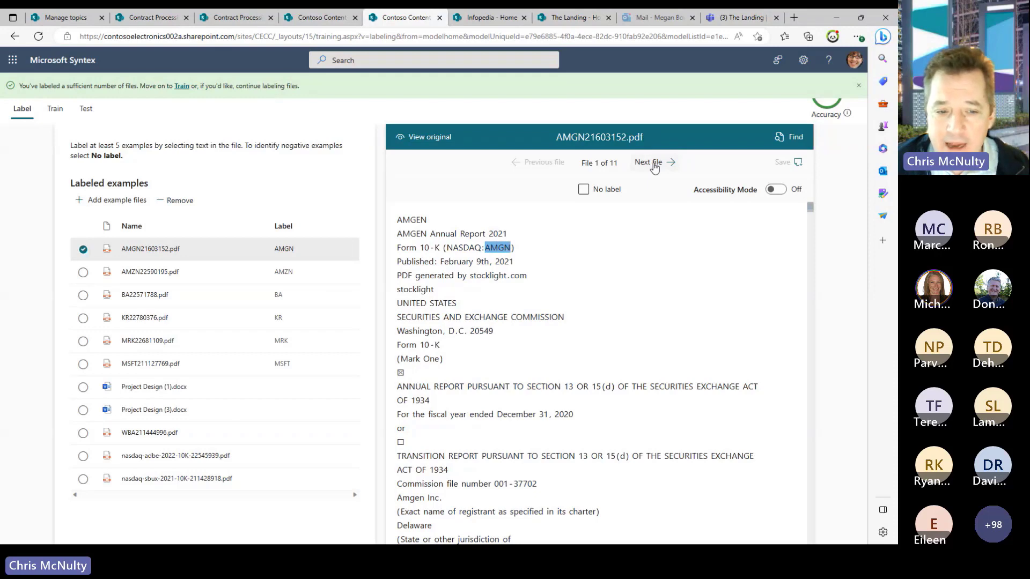
left_click(319, 278)
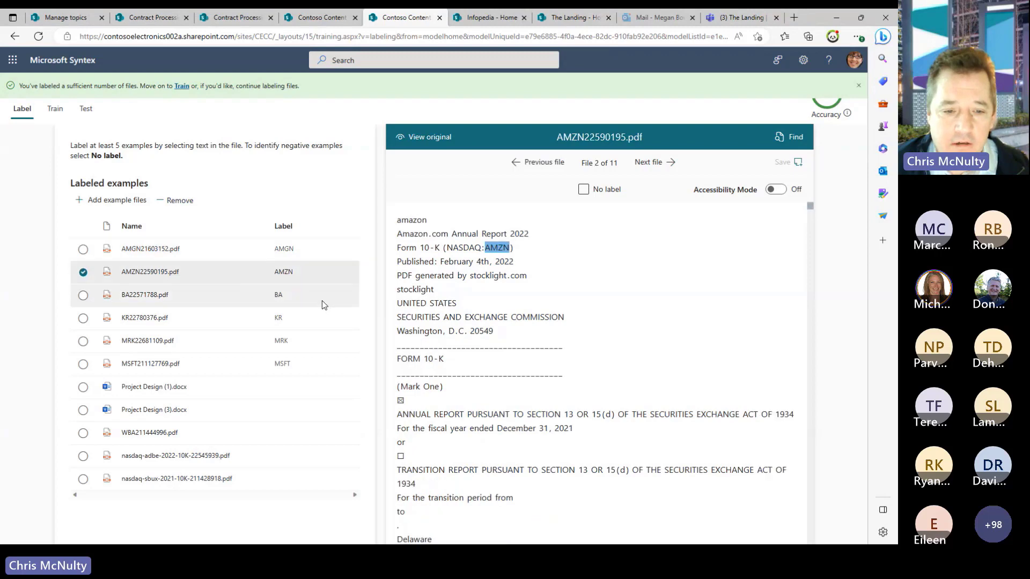
left_click(323, 298)
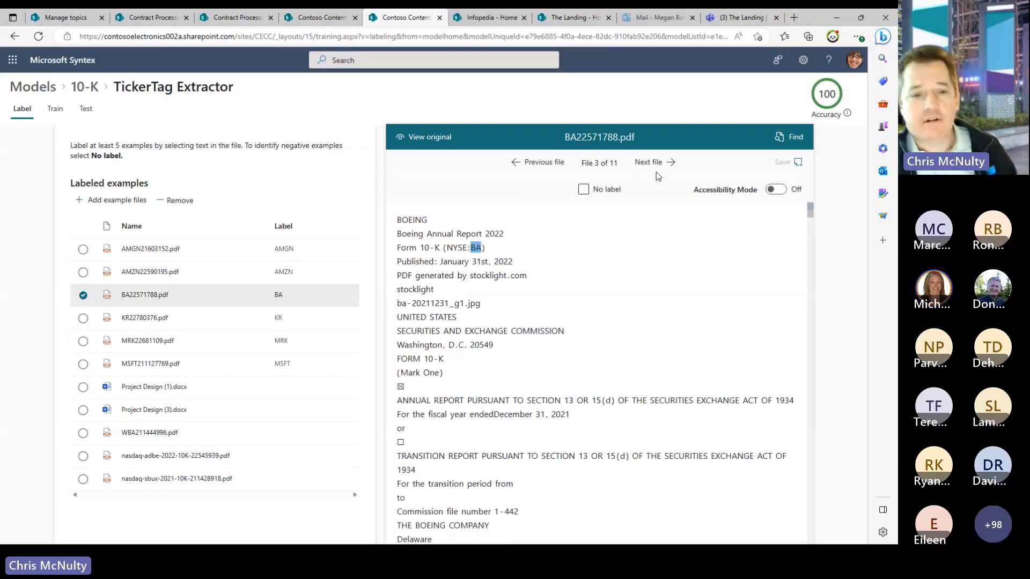
mouse_move(479, 251)
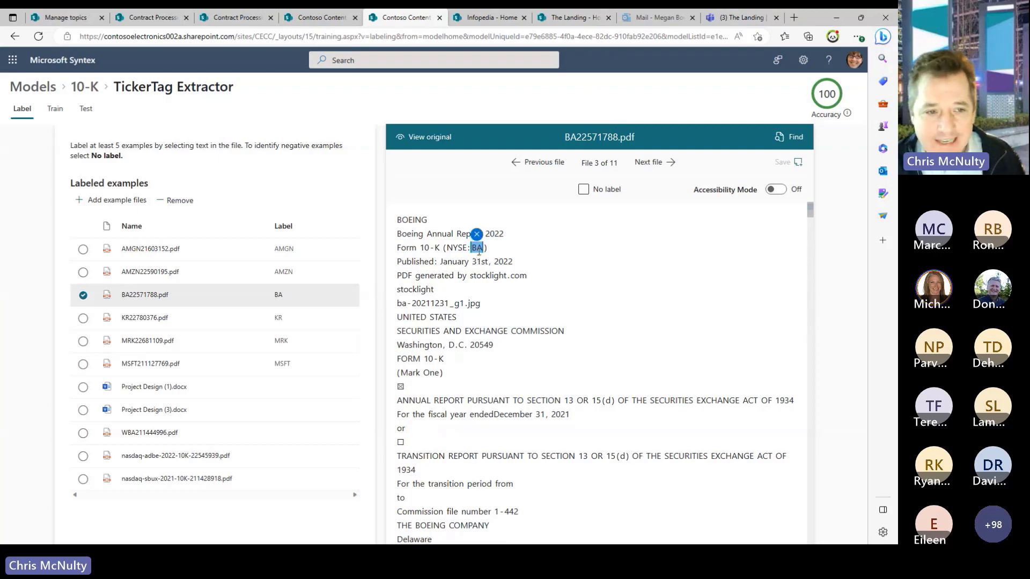
Reopen the TickerTag extractor from the 10-K model page and examine its training explanations and trained files
left_click(85, 89)
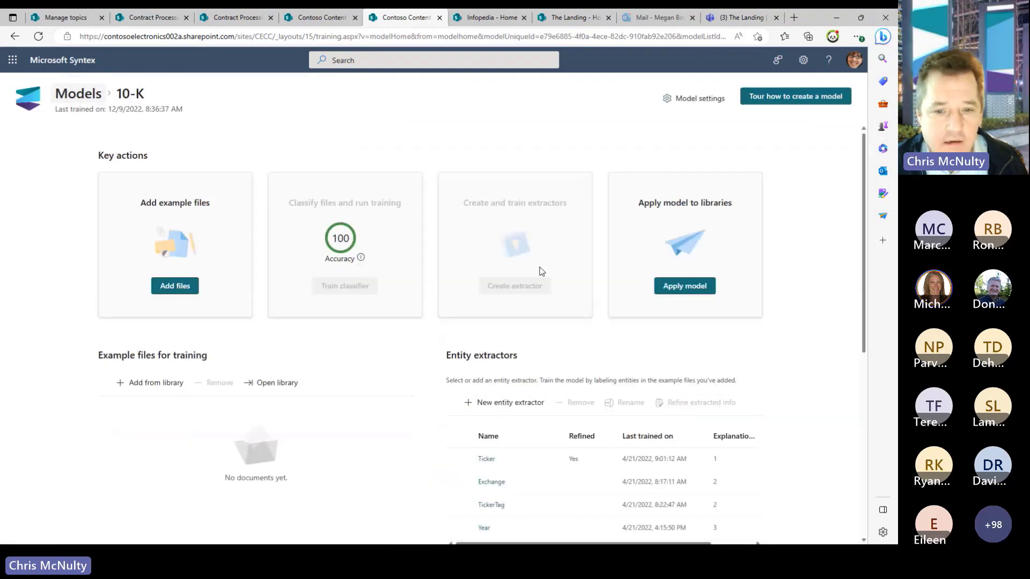
scroll(490, 321, "down", 4)
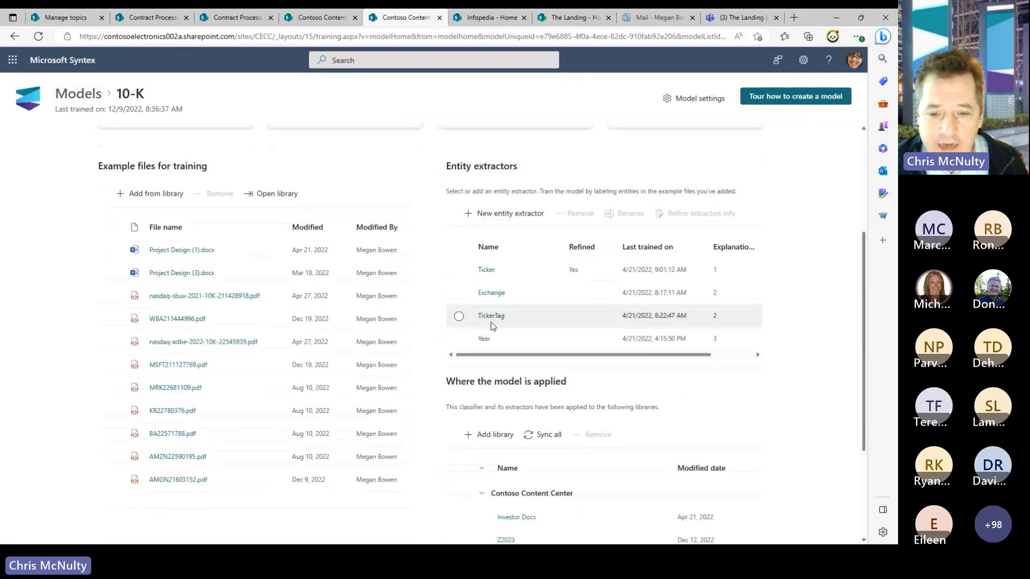
left_click(491, 318)
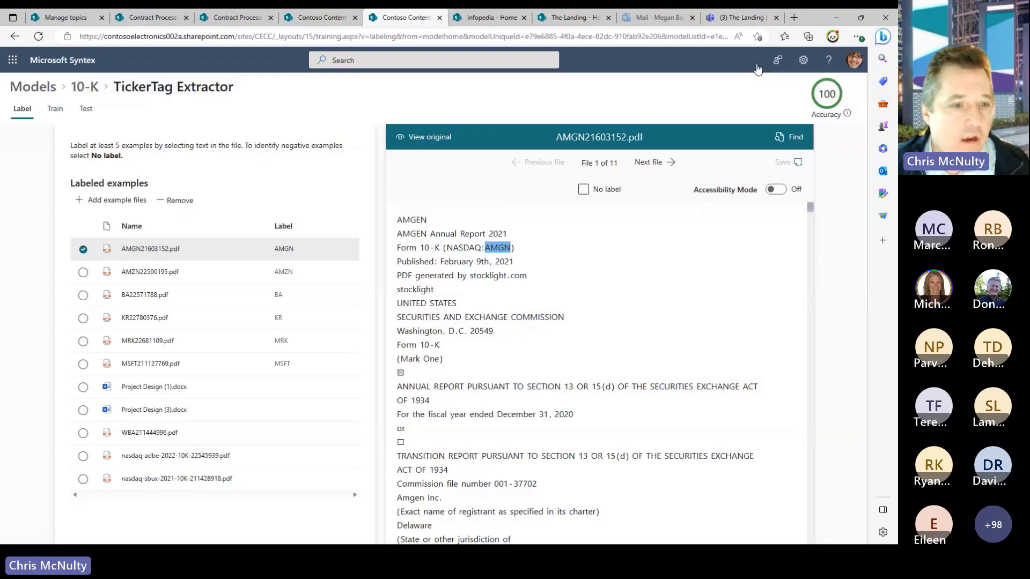
left_click(54, 110)
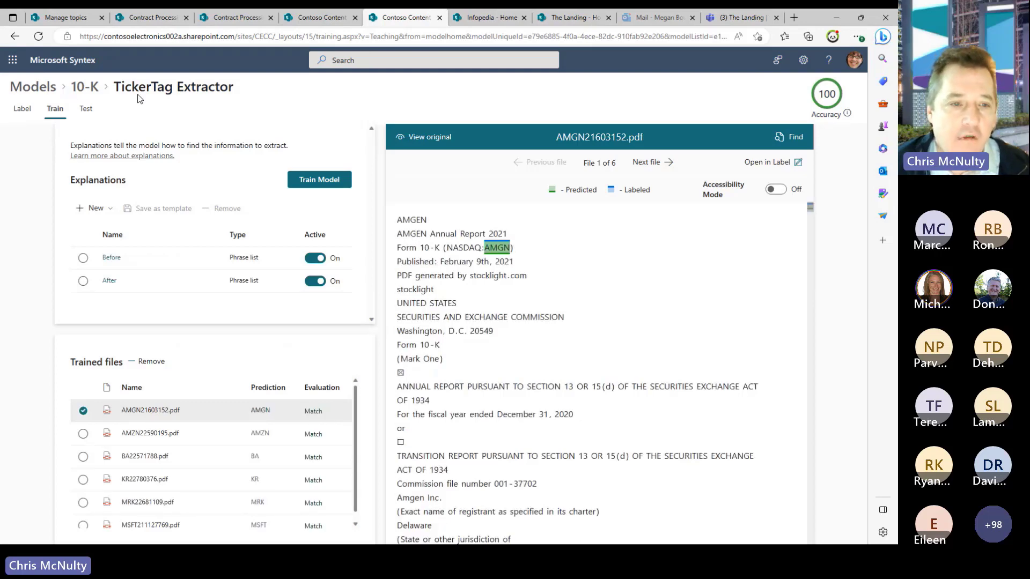
Show the options for refining the info extracted by the 10-K model's Year extractor, and close them without choosing one
left_click(89, 89)
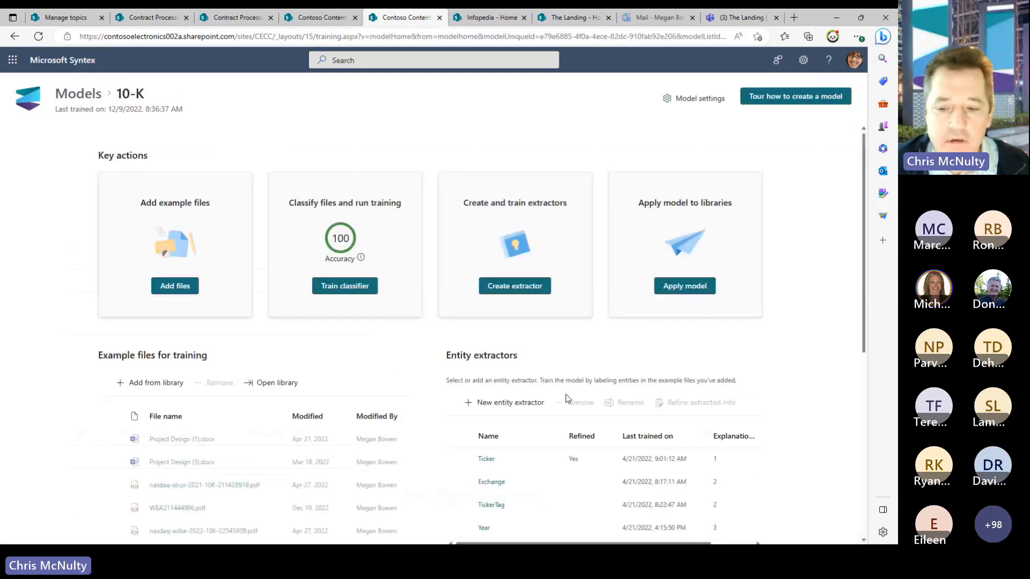
scroll(566, 397, "down", 2)
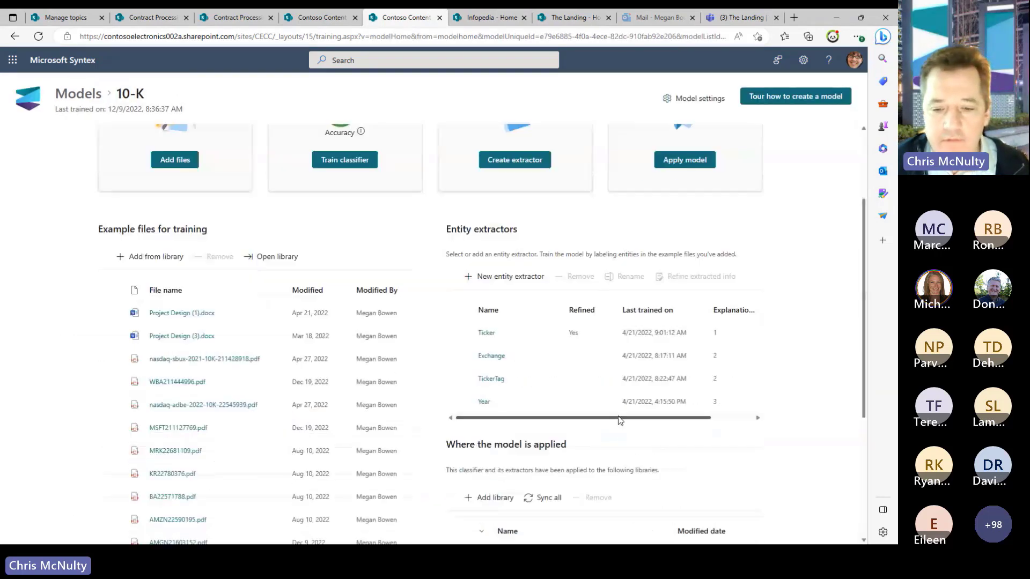
left_click(458, 404)
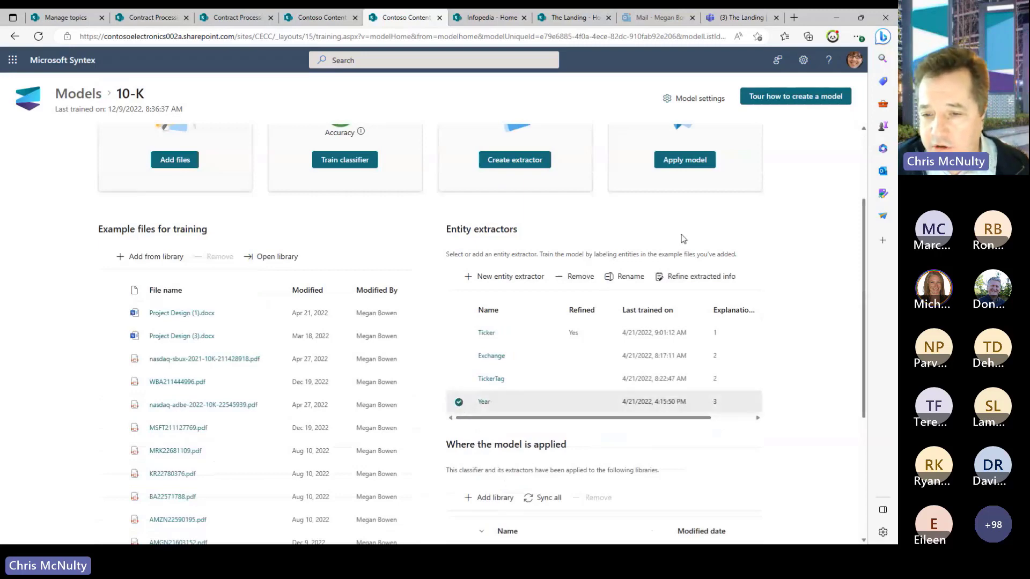
left_click(696, 277)
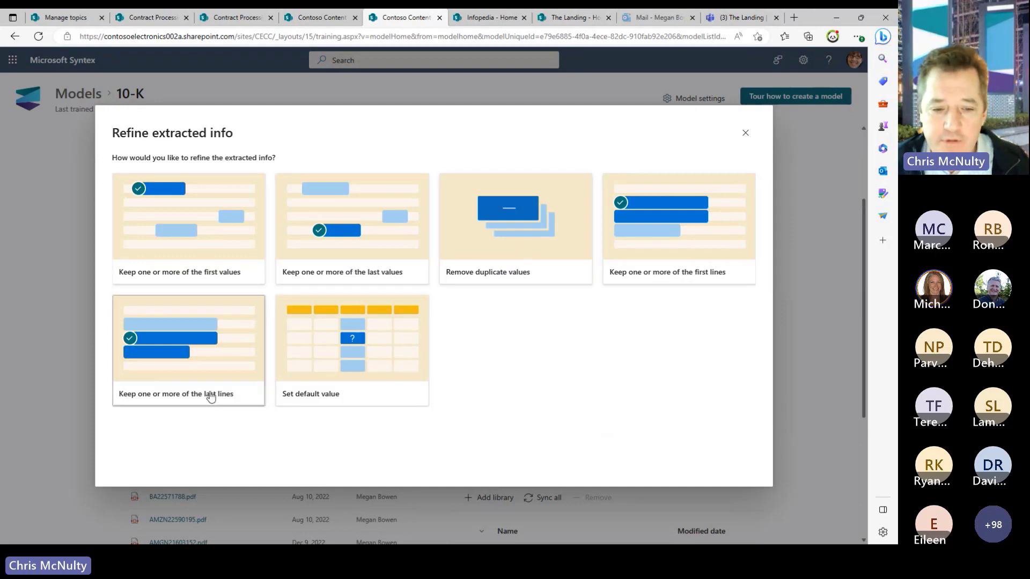
left_click(746, 134)
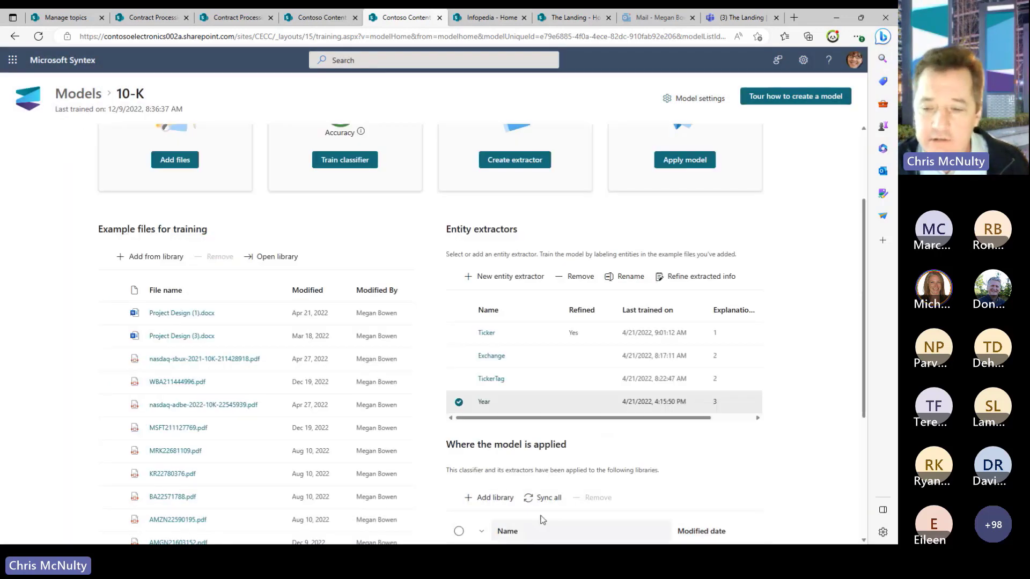
View the 10-K model's settings, checking the sensitivity and retention label options, and close them unchanged
scroll(865, 321, "up", 3)
scroll(864, 321, "down", 3)
left_click(691, 98)
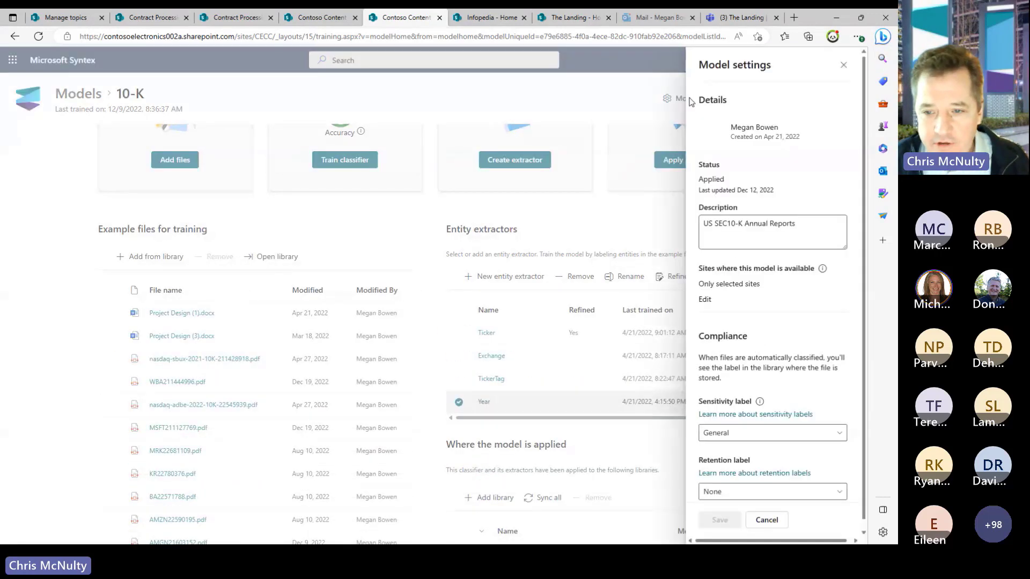
scroll(772, 386, "down", 1)
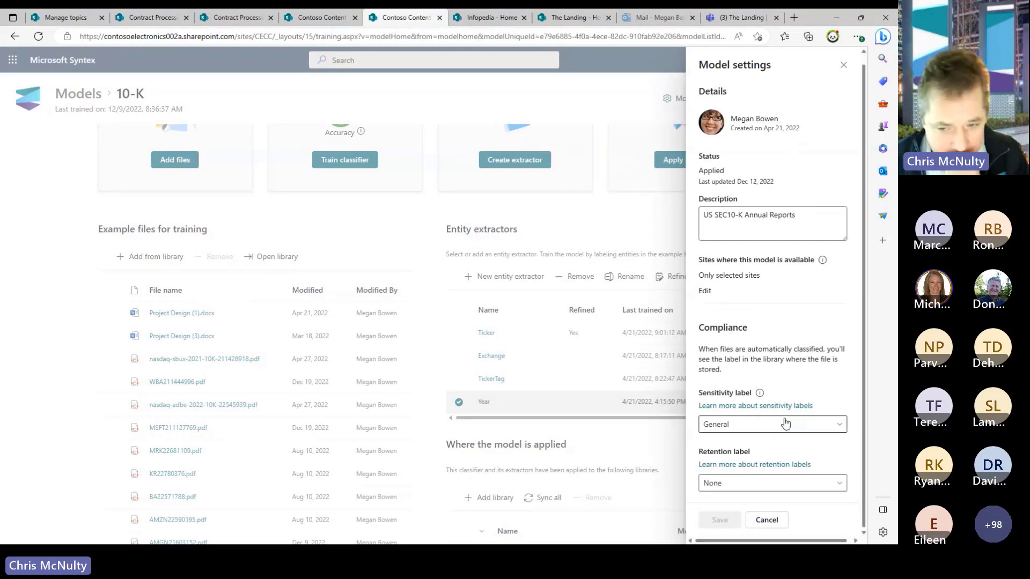
left_click(843, 65)
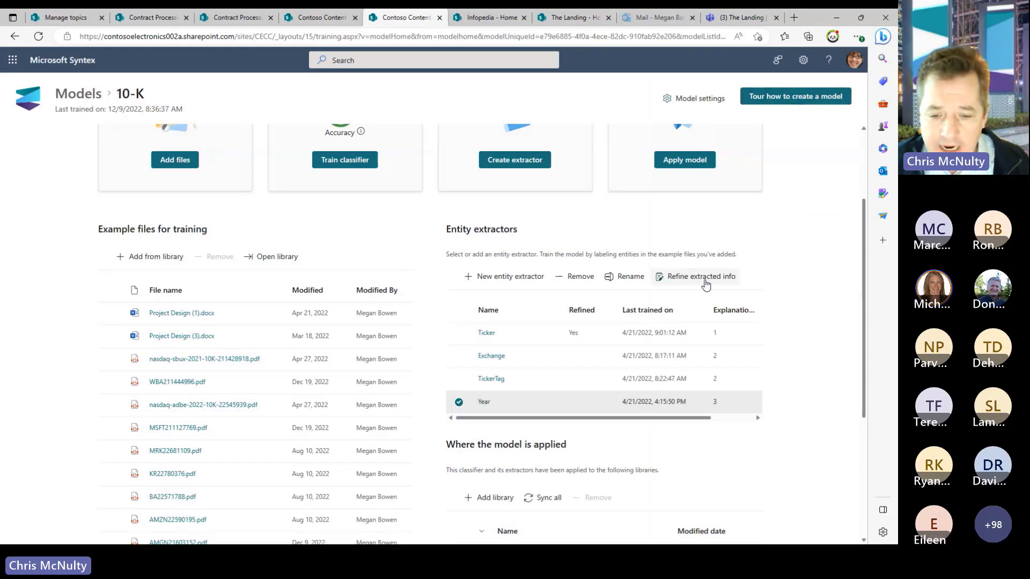
Open the Investor Docs library where the 10-K model is applied and show it in the 10-K view
scroll(718, 283, "down", 4)
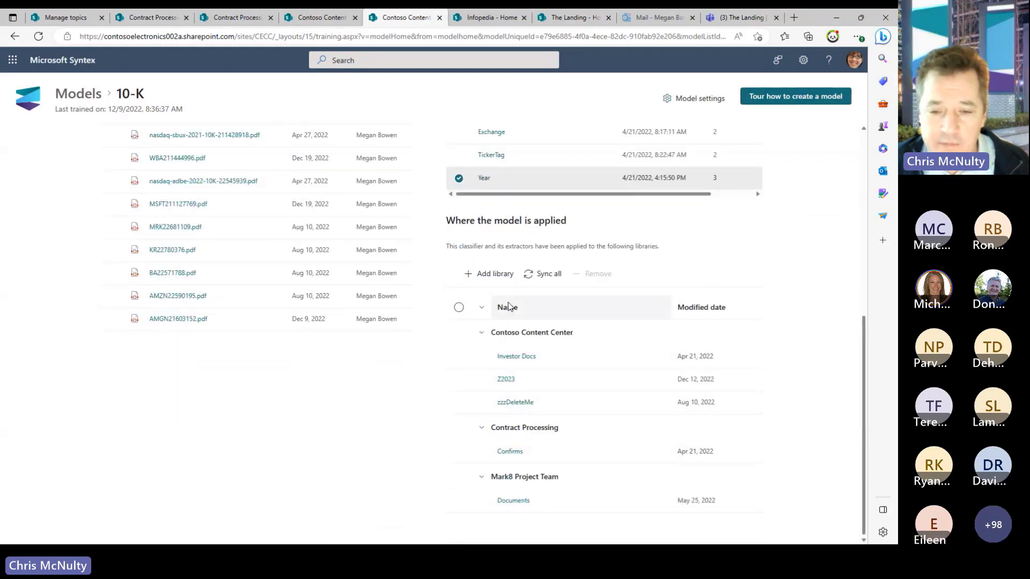
left_click(514, 356)
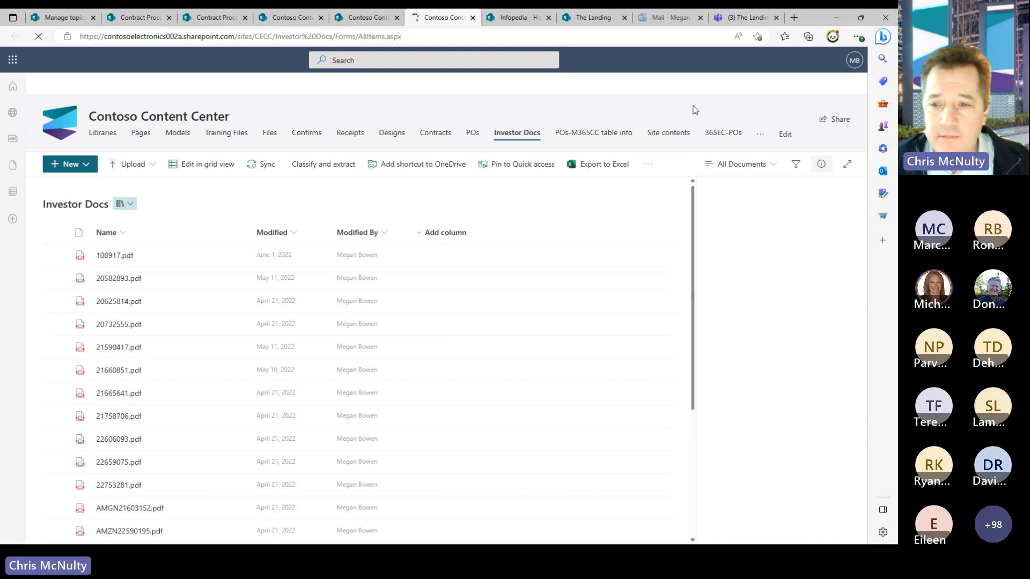
left_click(747, 165)
left_click(735, 251)
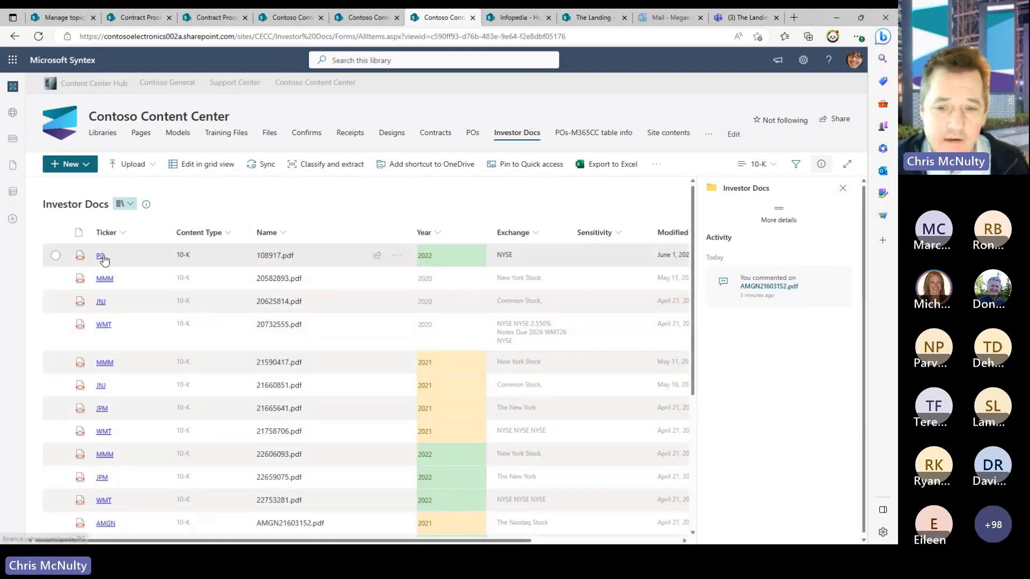
mouse_move(415, 542)
left_mouse_down()
mouse_move(550, 545)
mouse_move(416, 546)
left_mouse_up()
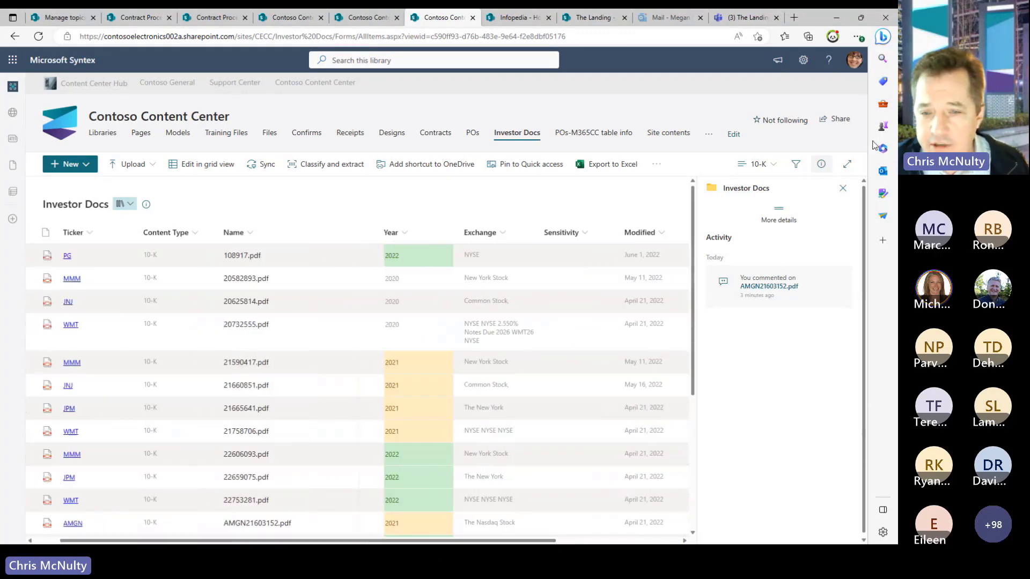
Examine the extracted properties of 20625814.pdf in the details pane, including its TickerTag value
left_click(27, 302)
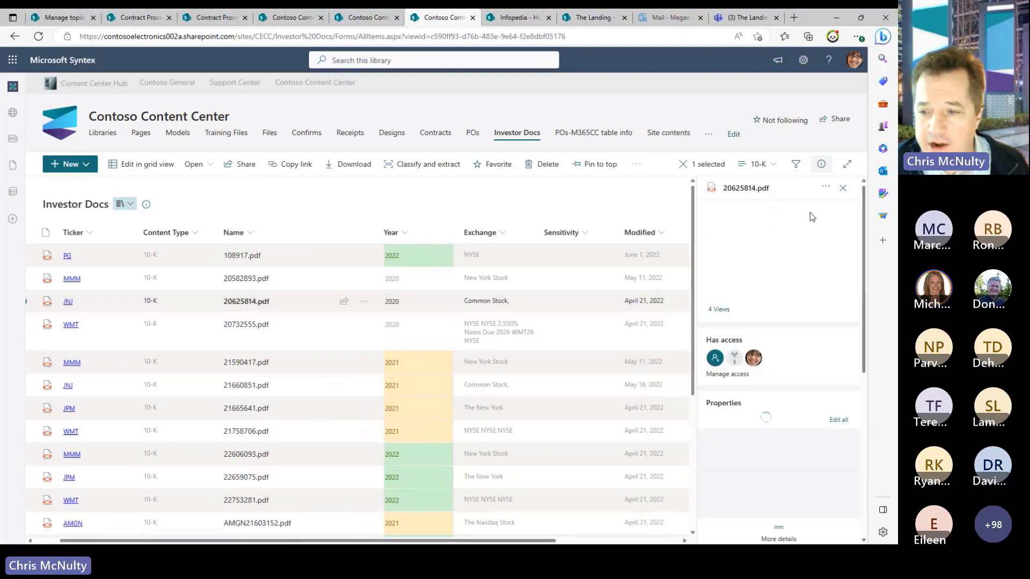
left_click_drag(864, 281, 862, 375)
left_click(734, 429)
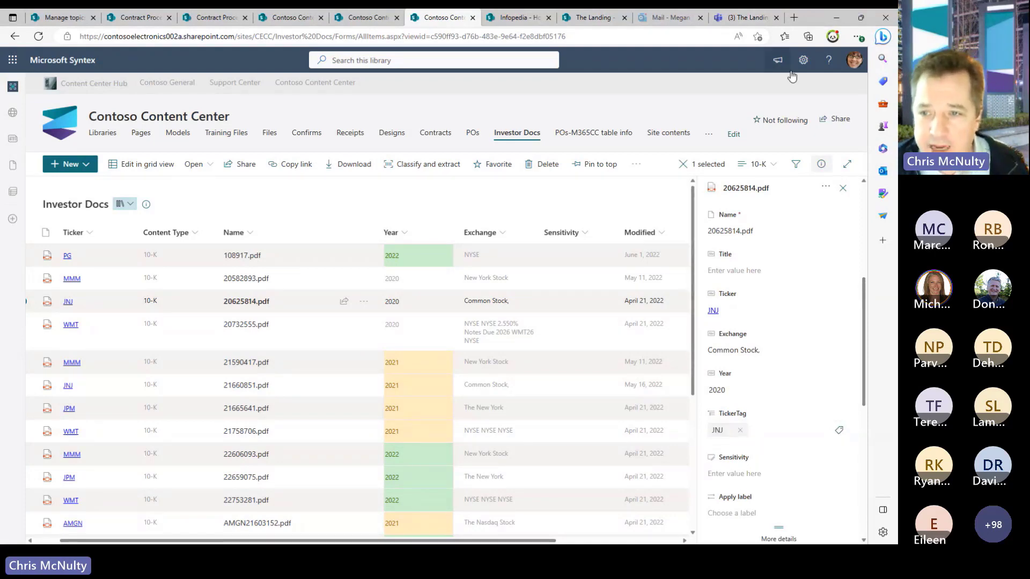
Open the term store management page from the Contoso Content Center's full site settings
left_click(803, 59)
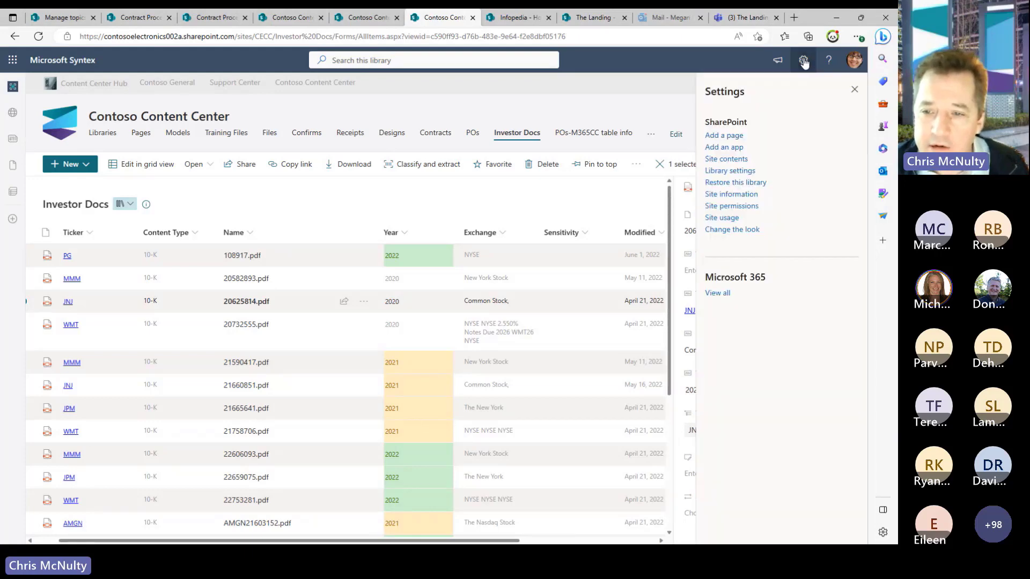
left_click(733, 196)
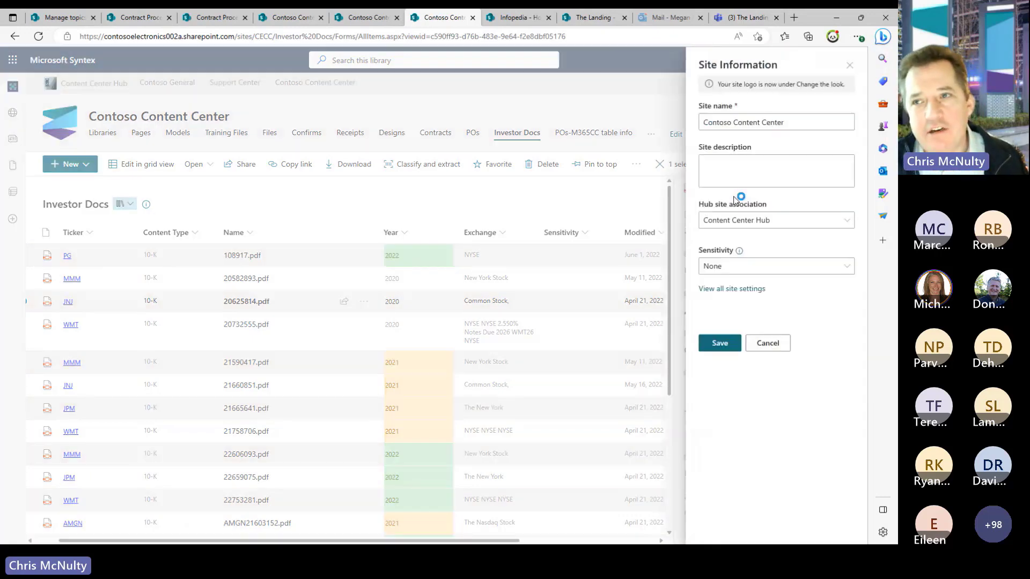
left_click(733, 290)
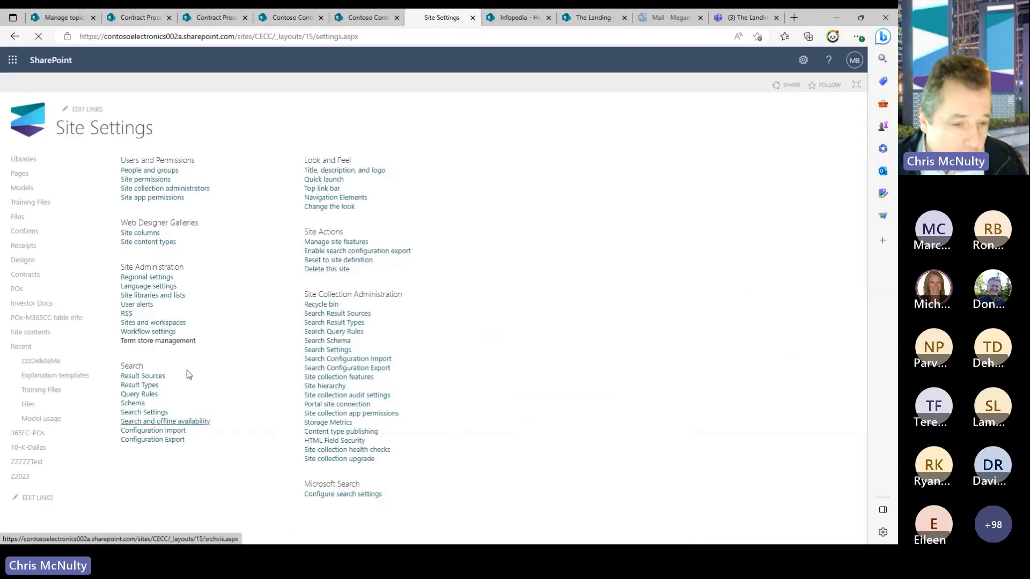
left_click(167, 341)
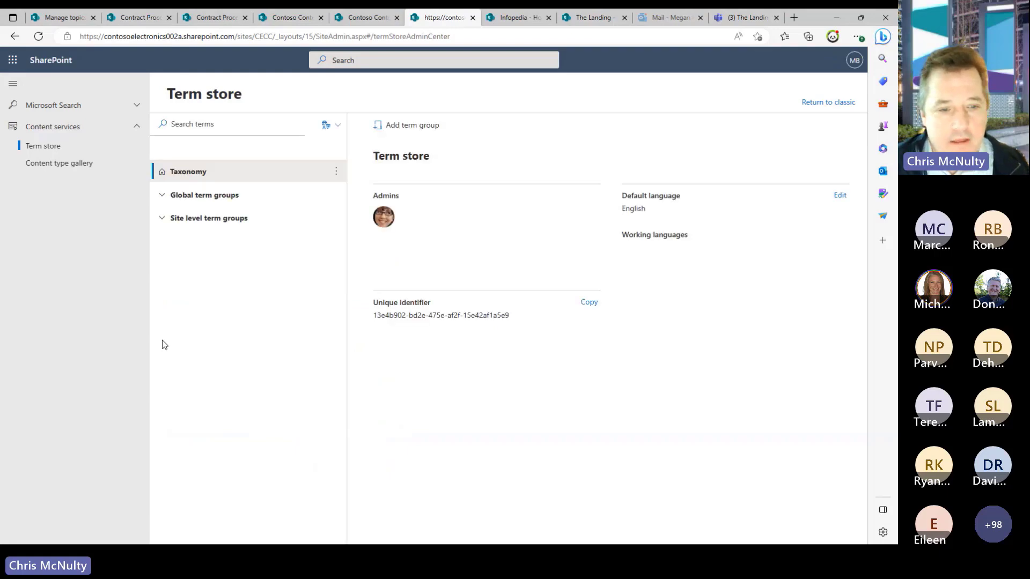
Expand the global Contoso Electronics term group and inspect the terms in its zzzColors and Securities term sets
left_click(161, 198)
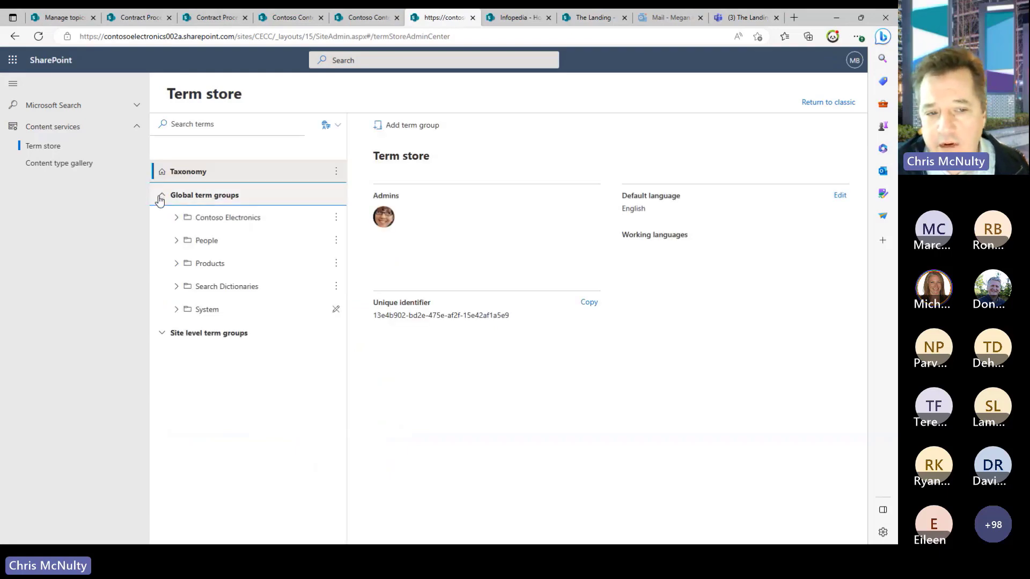
left_click(177, 217)
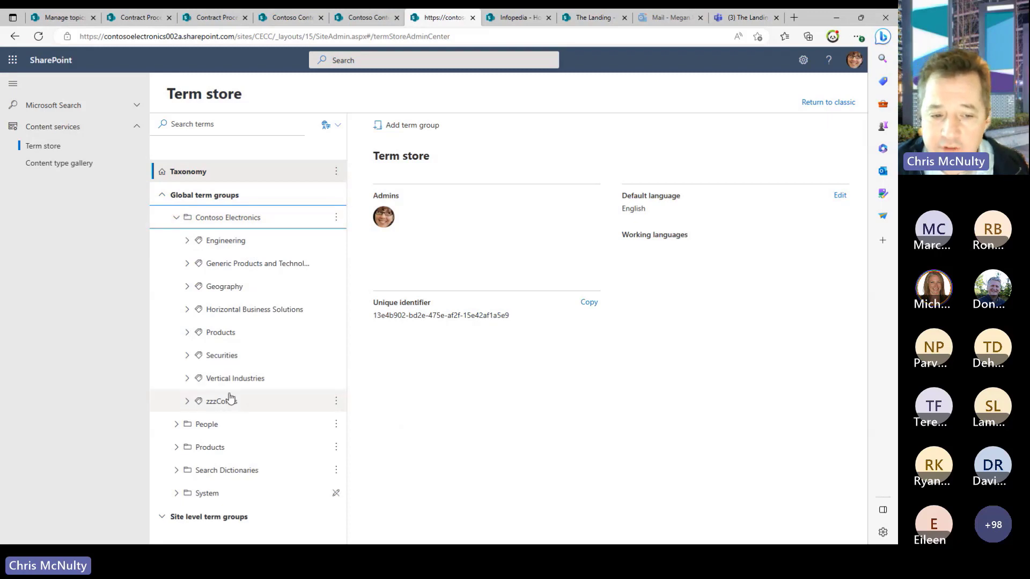
left_click(187, 402)
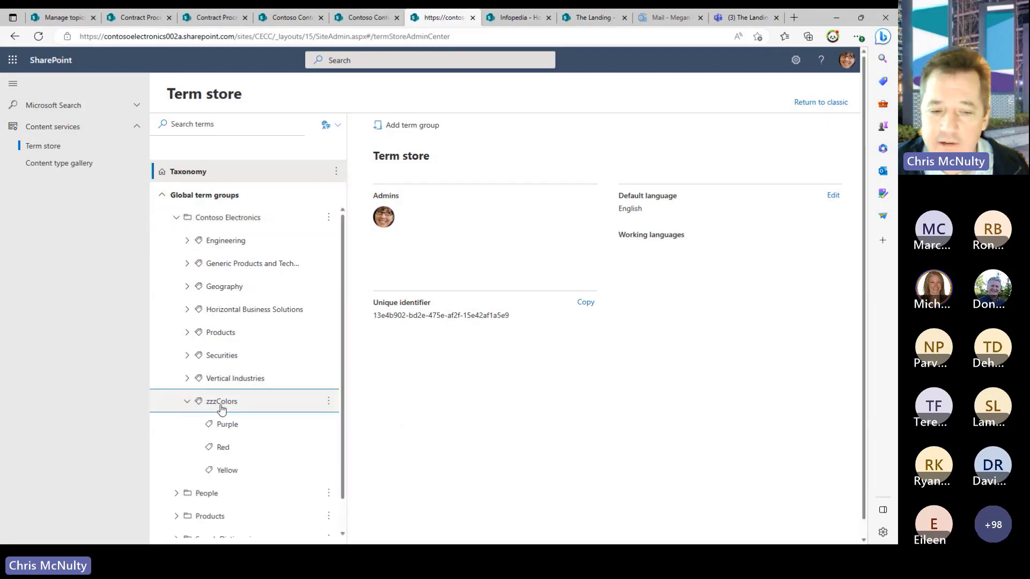
left_click(207, 353)
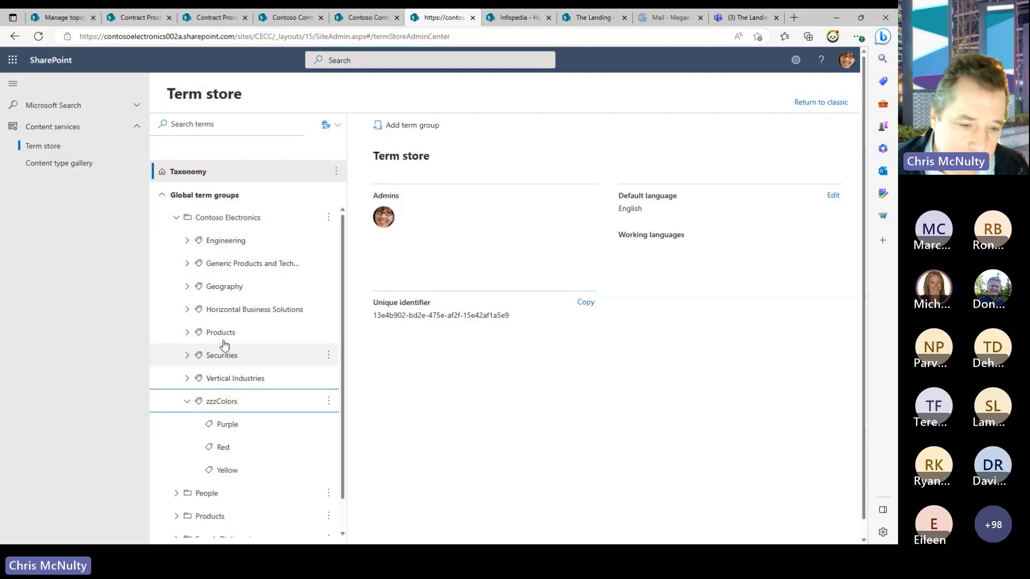
left_click(187, 356)
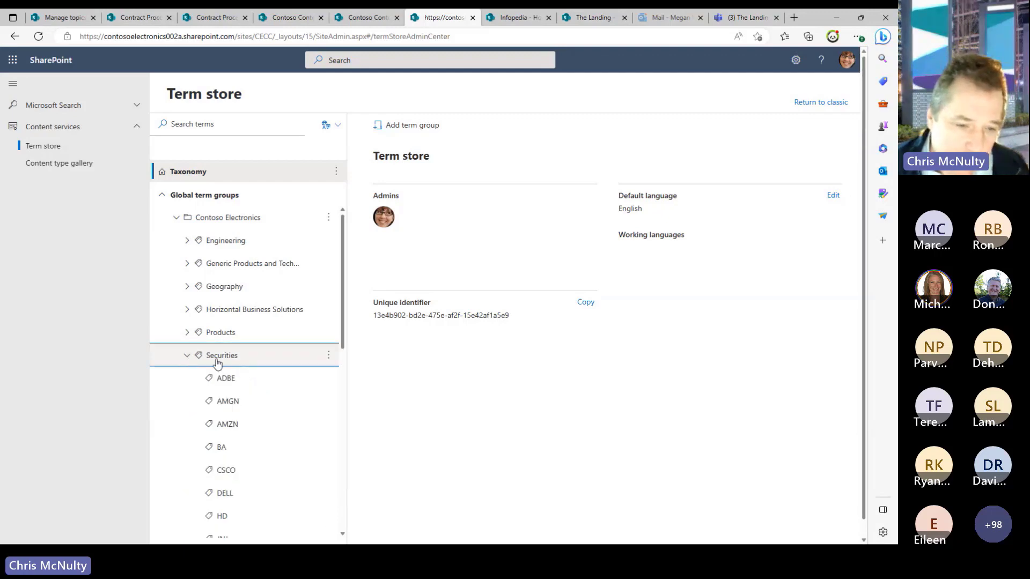
scroll(345, 341, "down", 1)
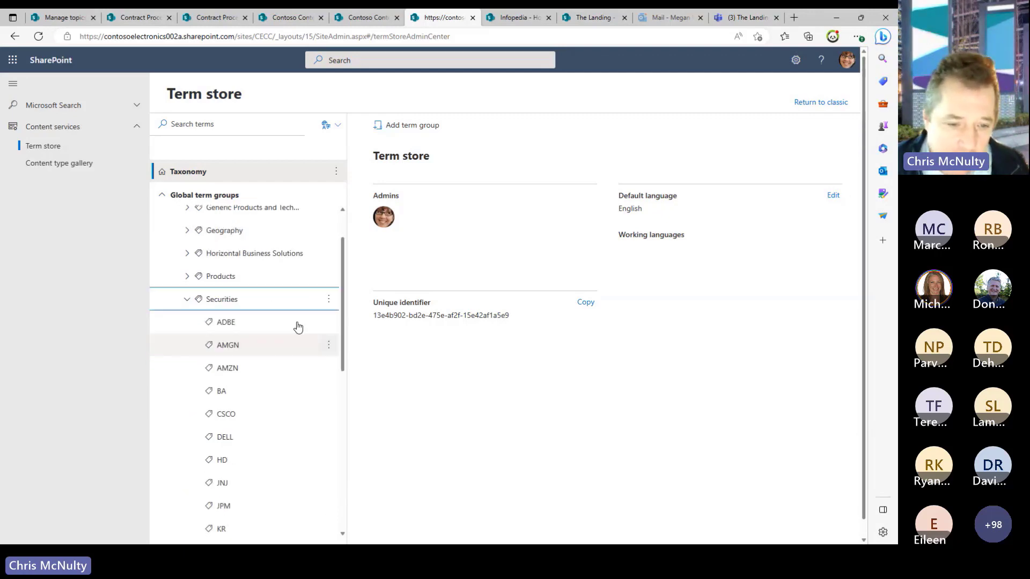
View the Securities term set's usage settings and review all of its terms requested for topic creation
left_click(247, 305)
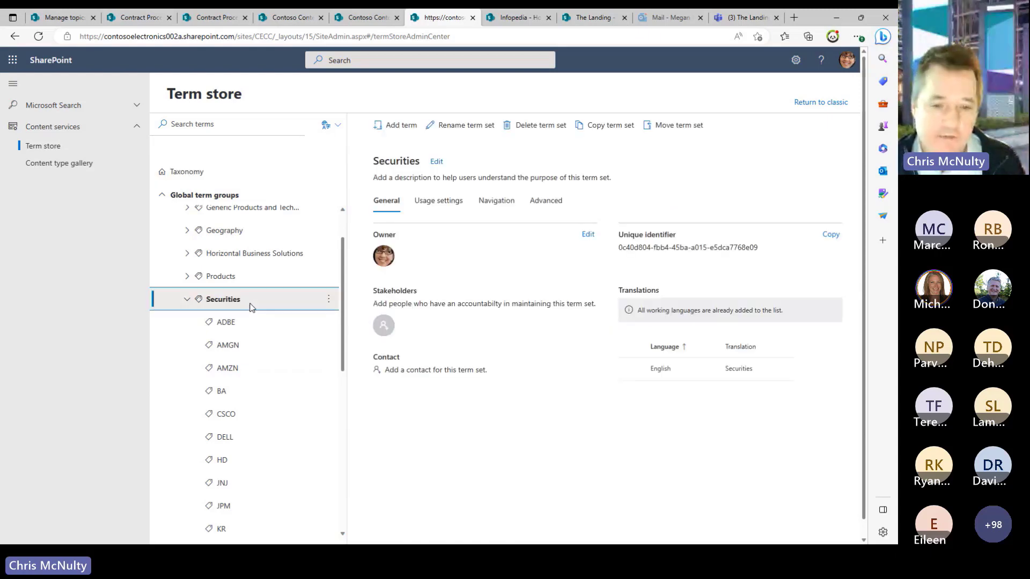
left_click(445, 207)
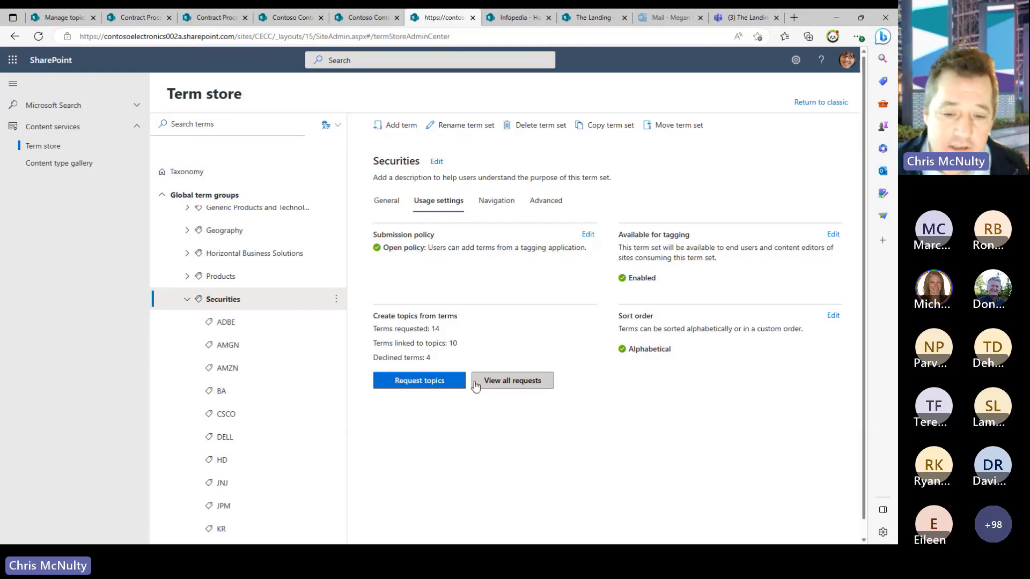
left_click(512, 381)
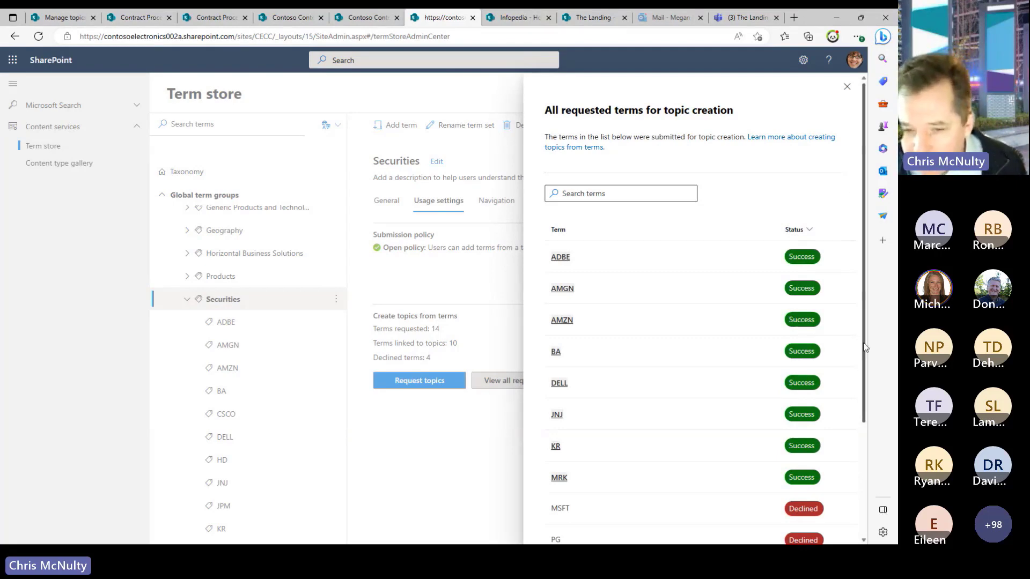
scroll(665, 272, "down", 2)
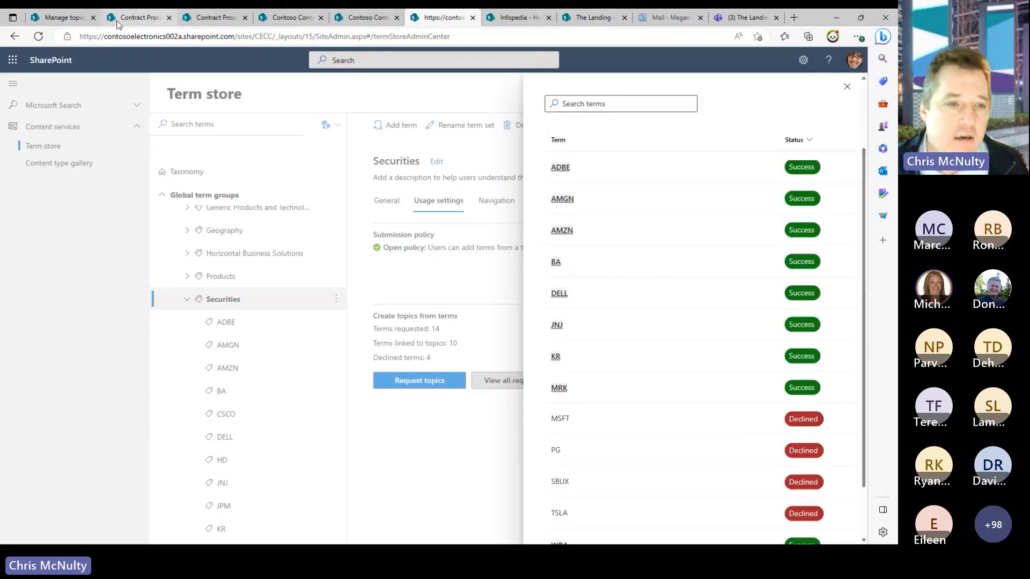
Switch to the Infopedia Manage topics page, look through the topics list and open the Mark 8 topic page
left_click(56, 20)
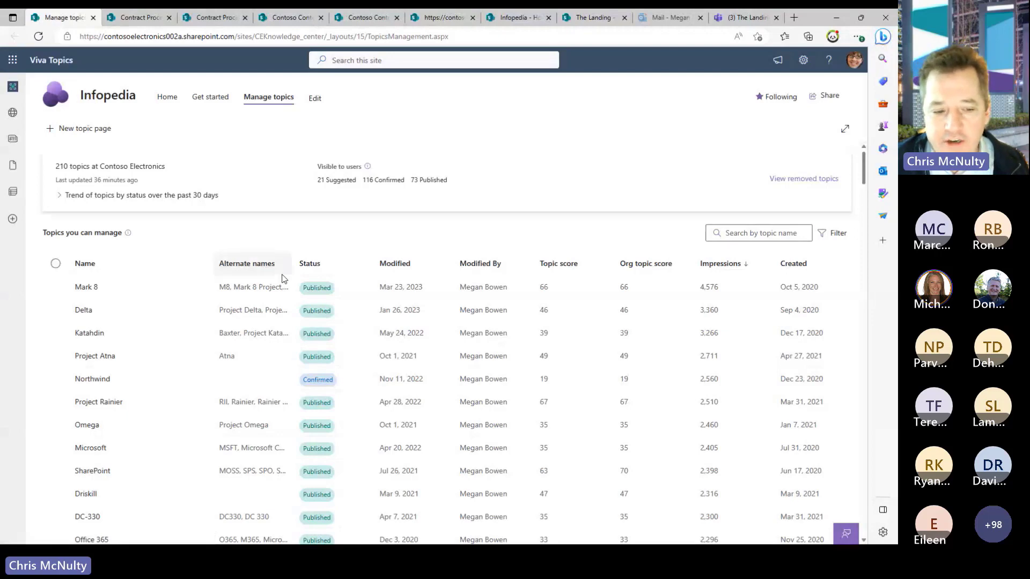
scroll(226, 373, "down", 3)
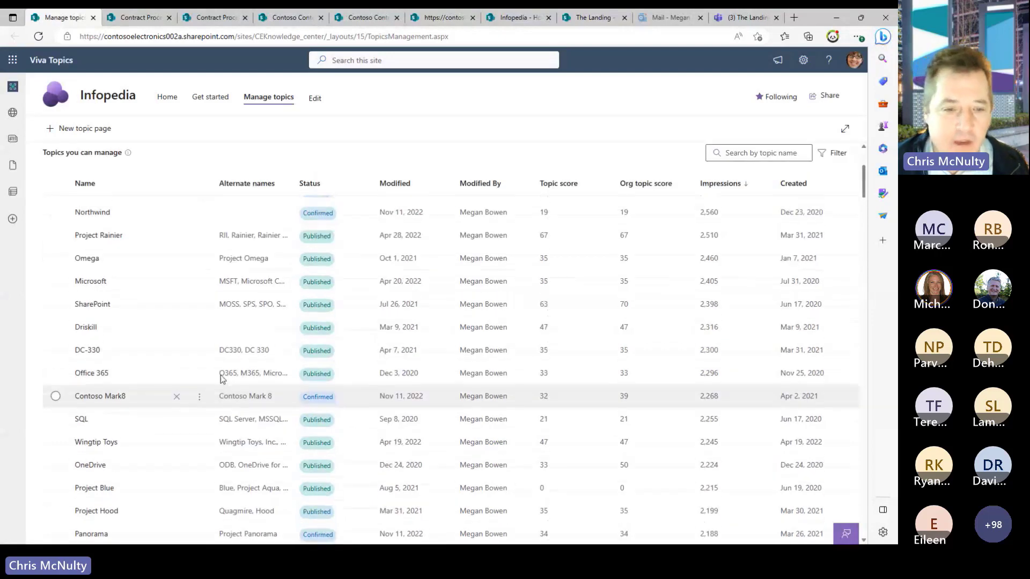
scroll(223, 379, "up", 3)
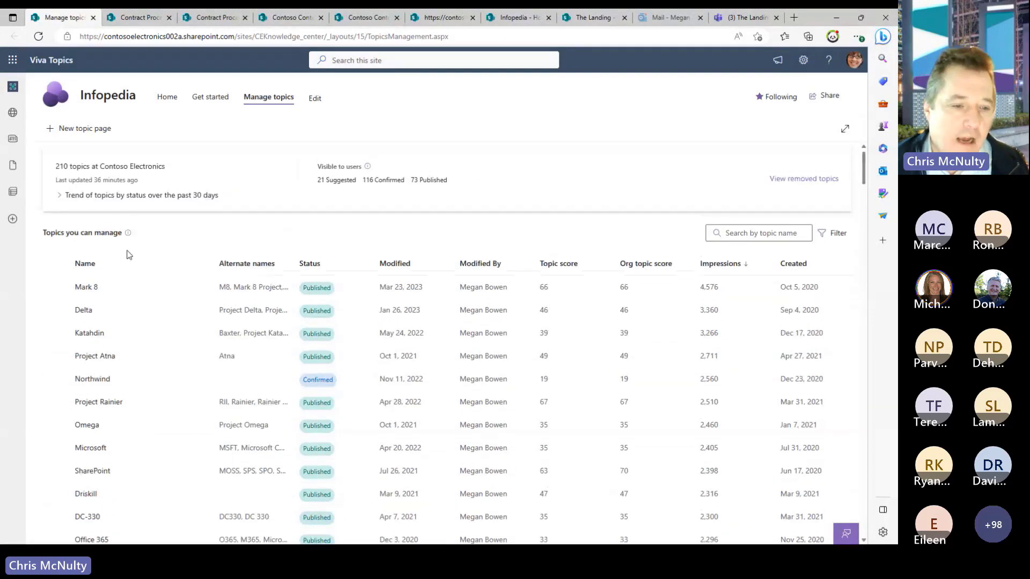
left_click(85, 288)
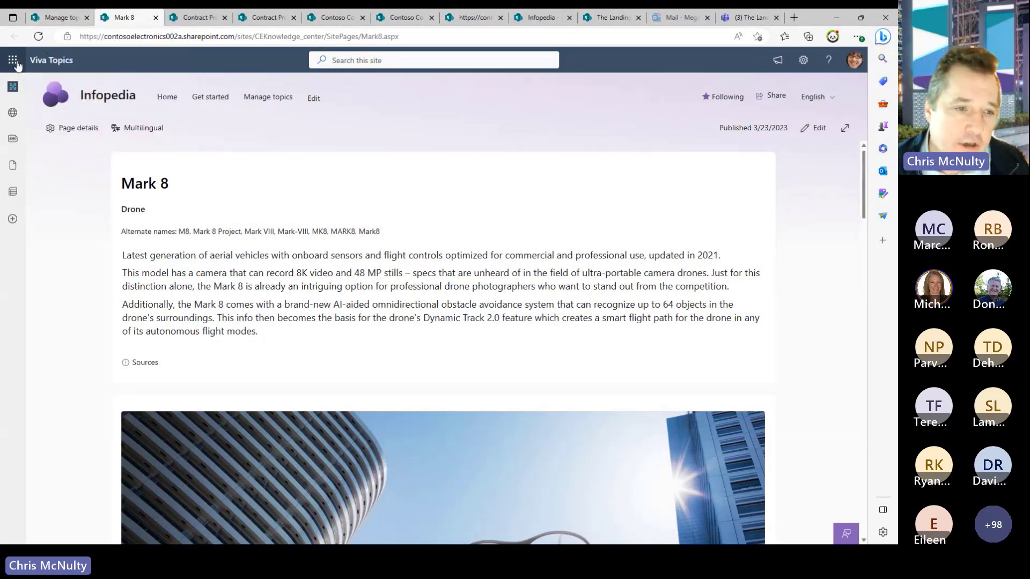
Load The Landing home site in the Mark 8 page's browser tab by reducing its address to the root contosoelectronics002a.sharepoint.com
left_click(194, 18)
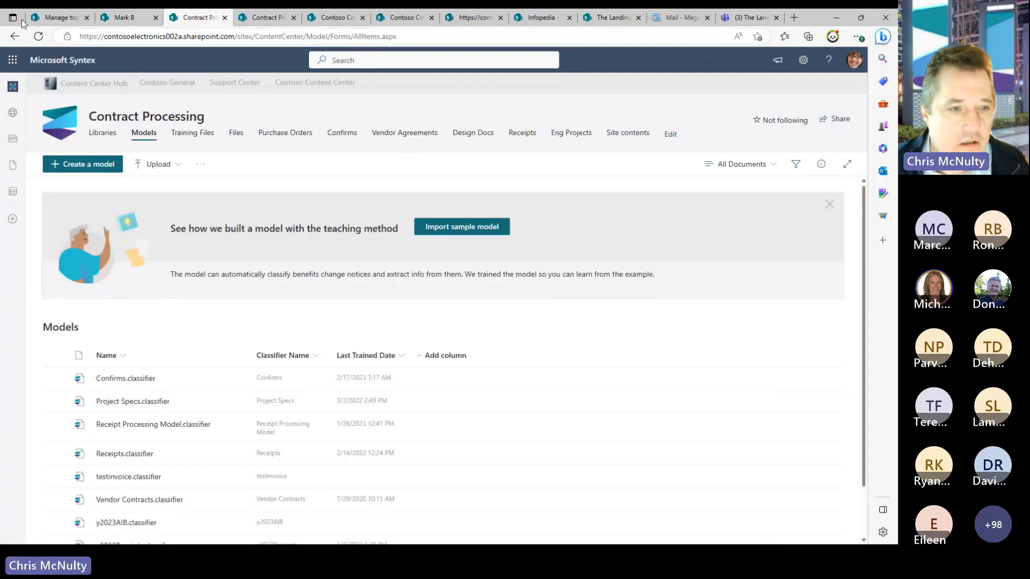
left_click(58, 17)
left_click(124, 17)
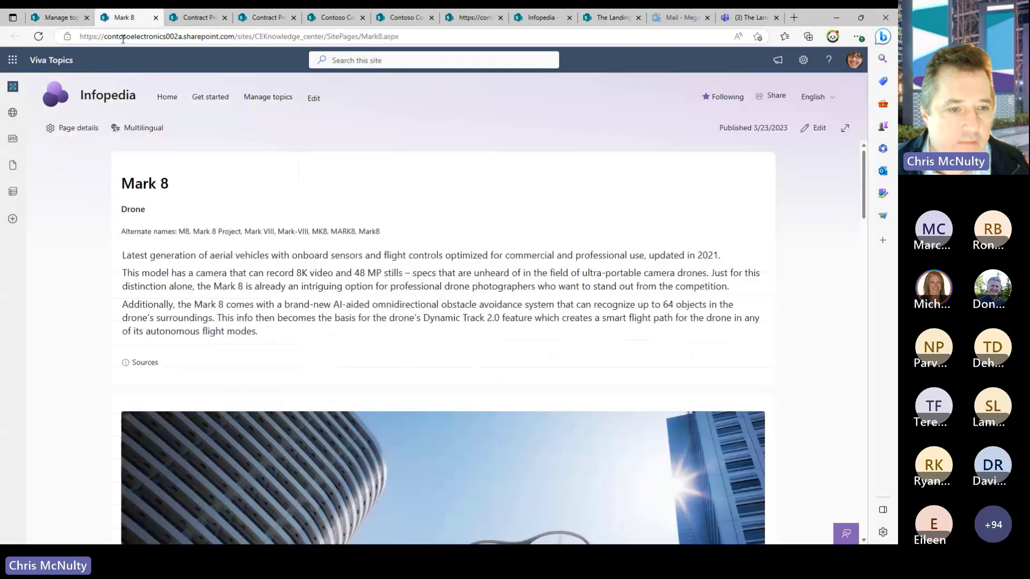
left_click(123, 38)
left_click_drag(236, 37, 347, 37)
left_click_drag(441, 53, 815, 13)
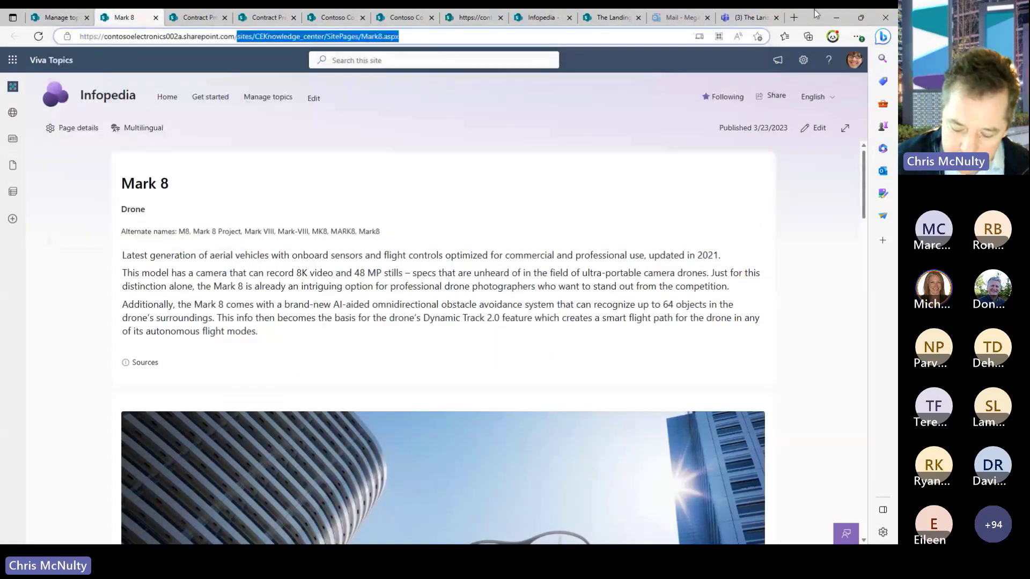
key("BackSpace")
key("Return")
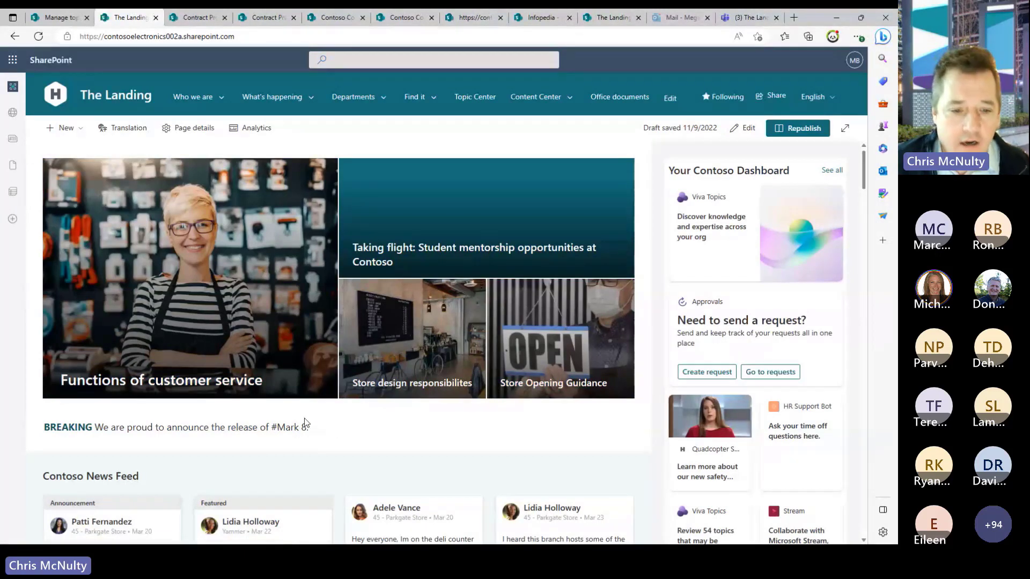
Inspect the #Mark 8 mention in the BREAKING announcement on The Landing page
scroll(304, 424, "down", 2)
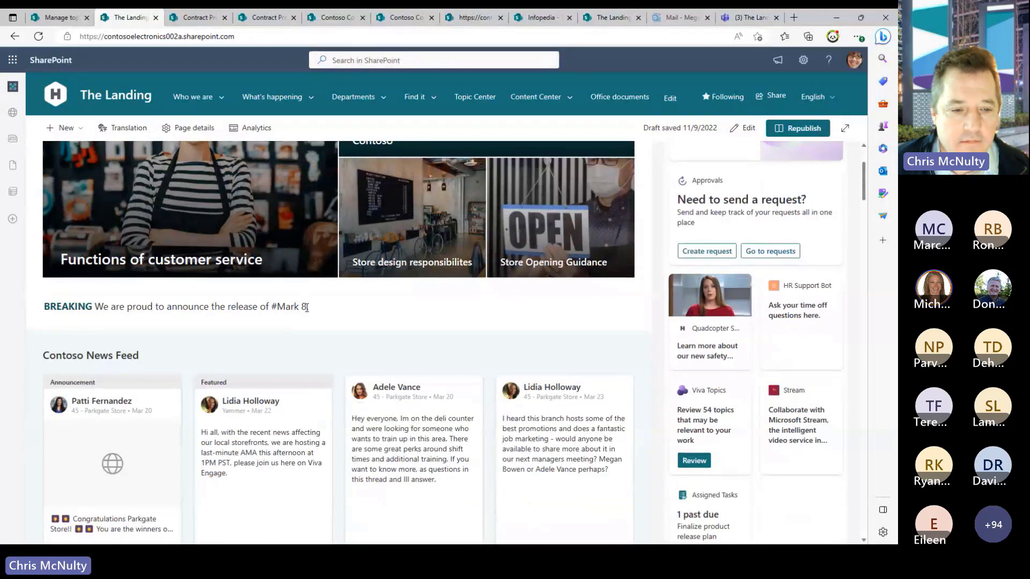
double_click(252, 306)
left_click(304, 307)
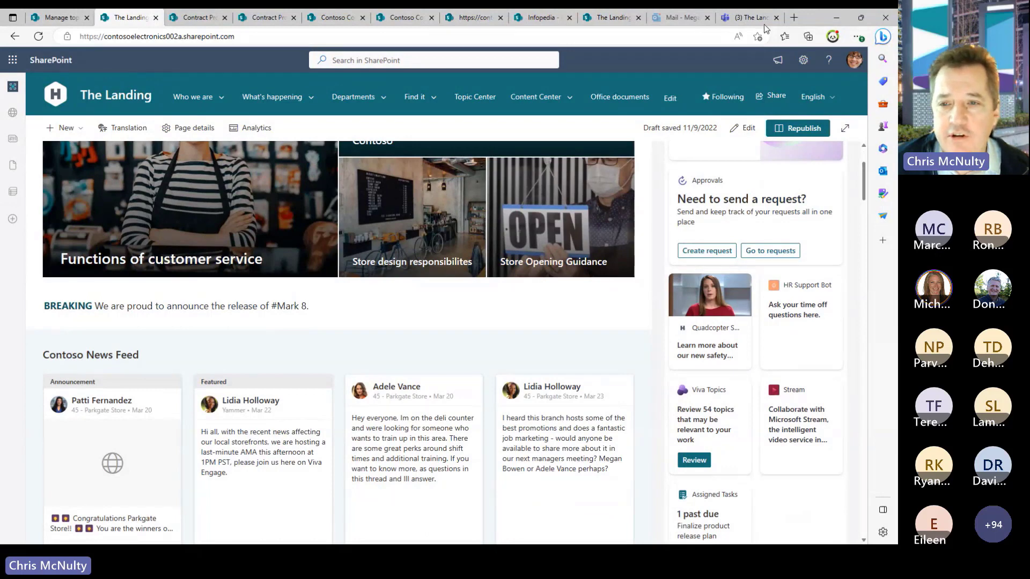
Switch to Outlook and start a new email addressed to one colleague, with a second colleague in Cc
left_click(678, 18)
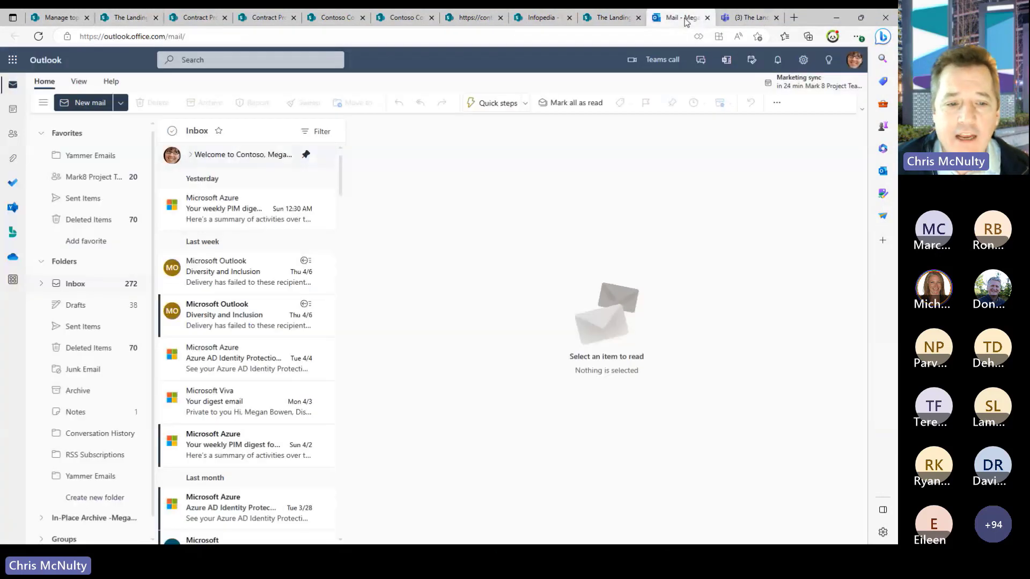
scroll(256, 336, "down", 6)
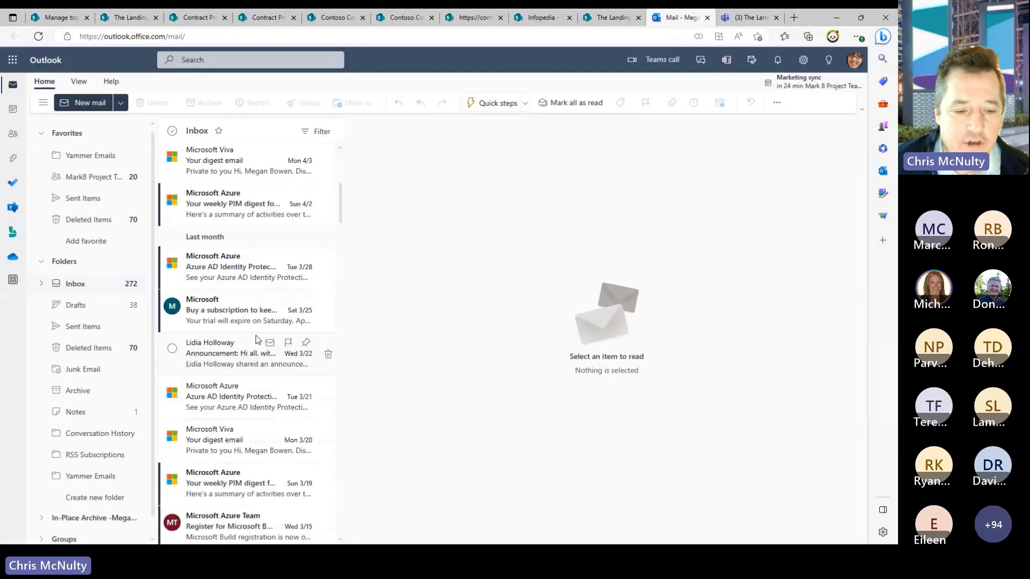
scroll(256, 340, "down", 3)
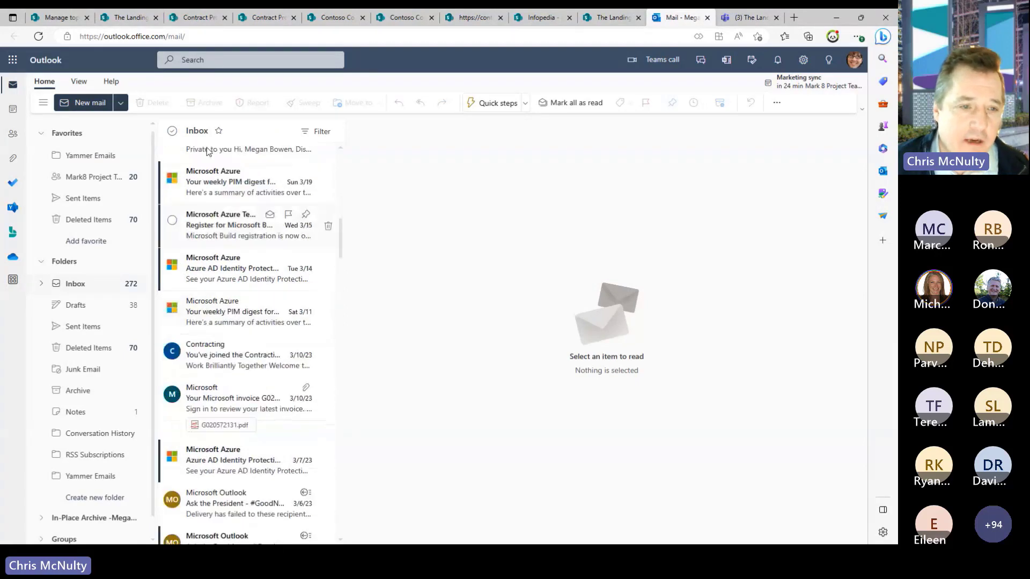
left_click(88, 104)
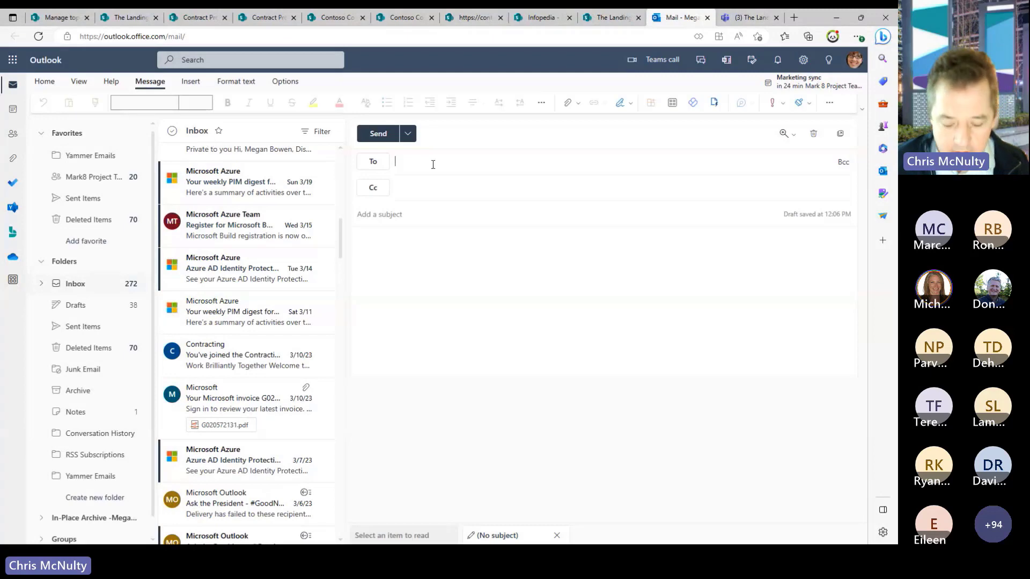
left_click(433, 164)
type("irvin")
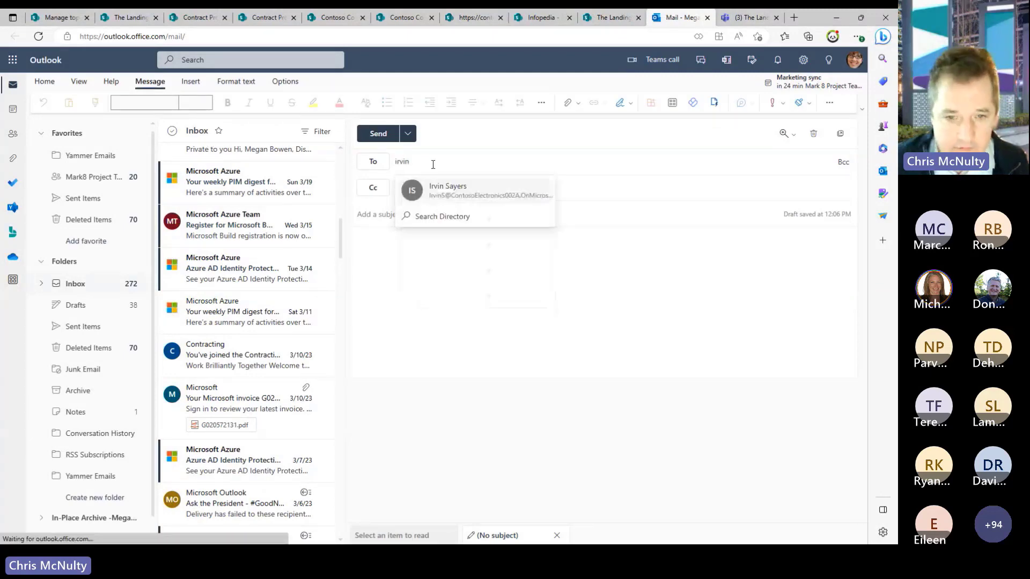
left_click(441, 187)
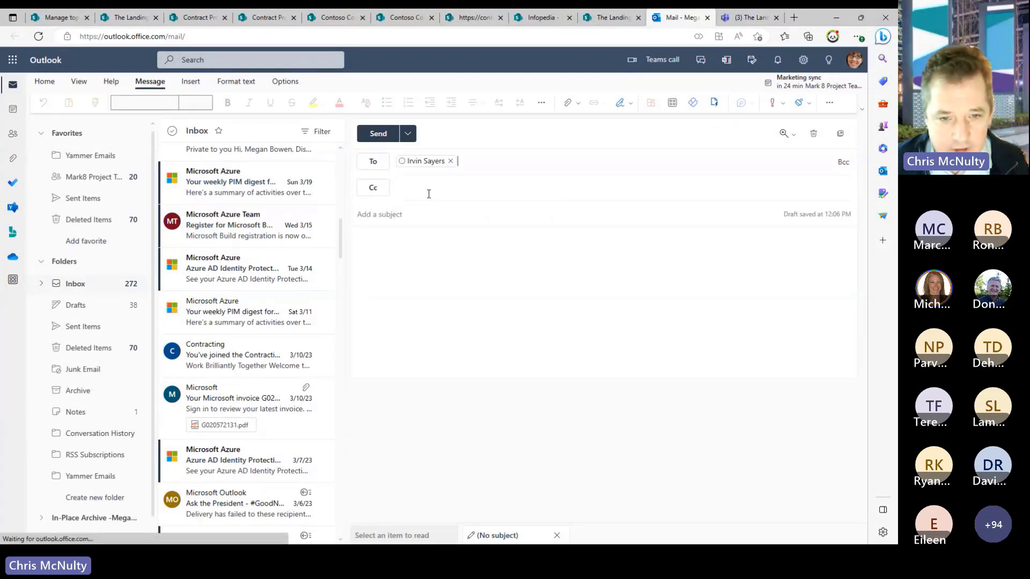
left_click(429, 186)
type("megan")
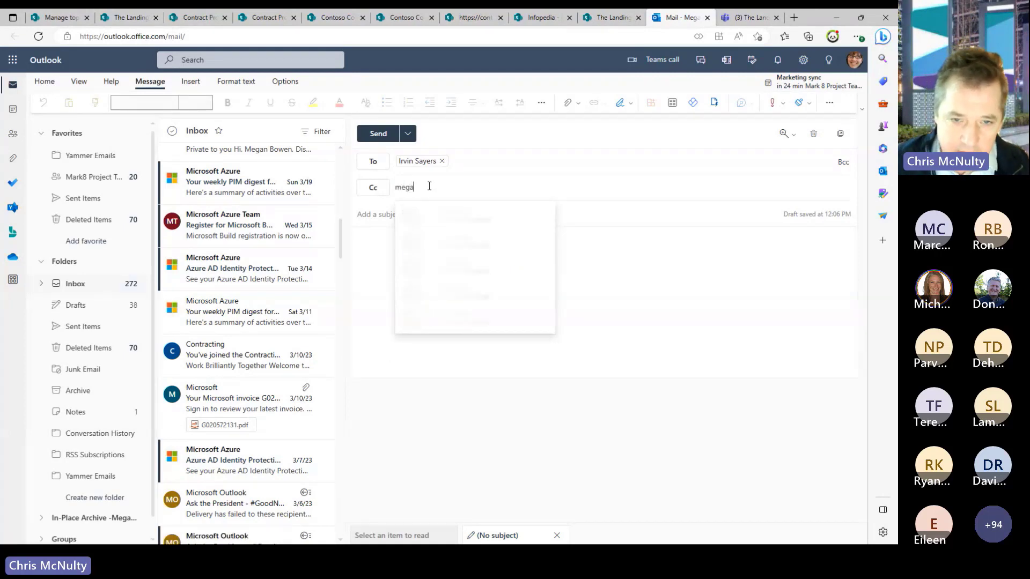
left_click(520, 223)
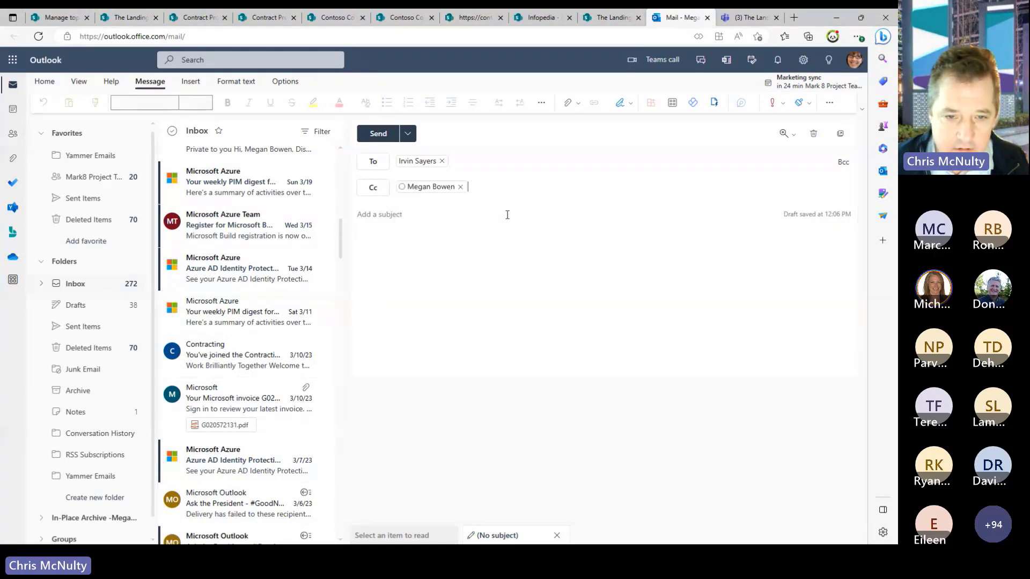
Write "Lets discuss #Mark8 and #JNJ." as the body of the new email
left_click(377, 245)
type("Lets discuss")
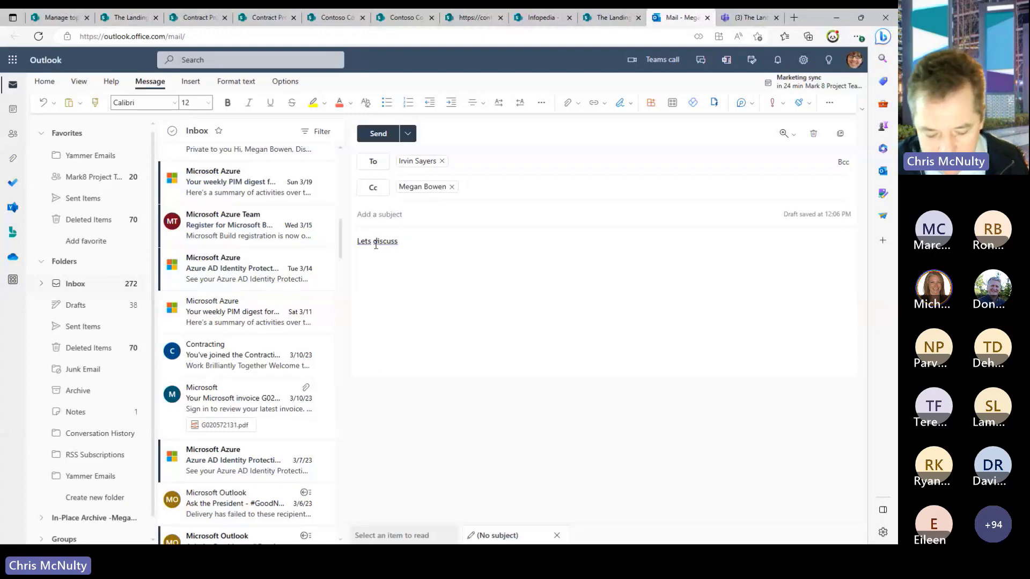
type(" #")
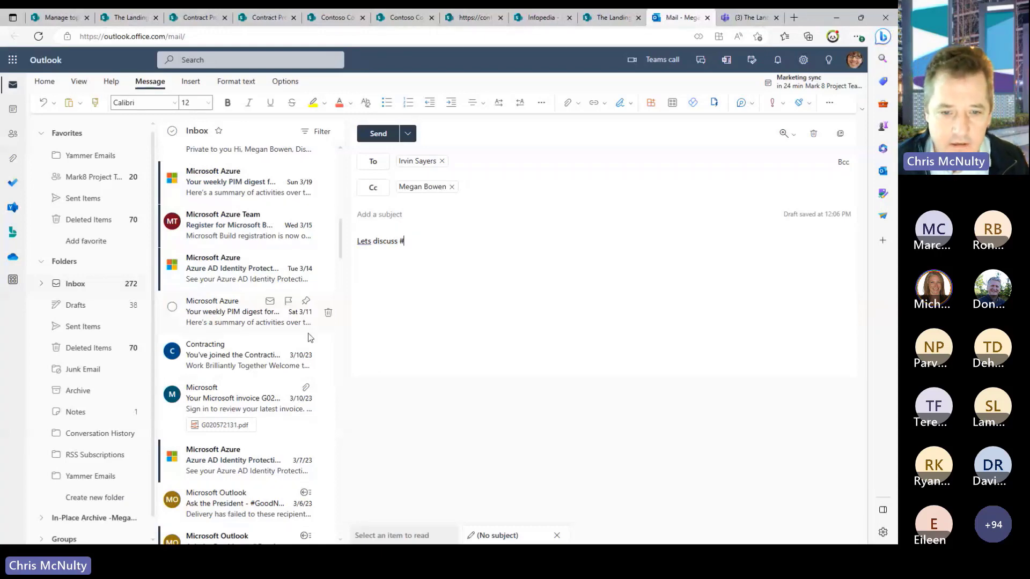
type("Mark")
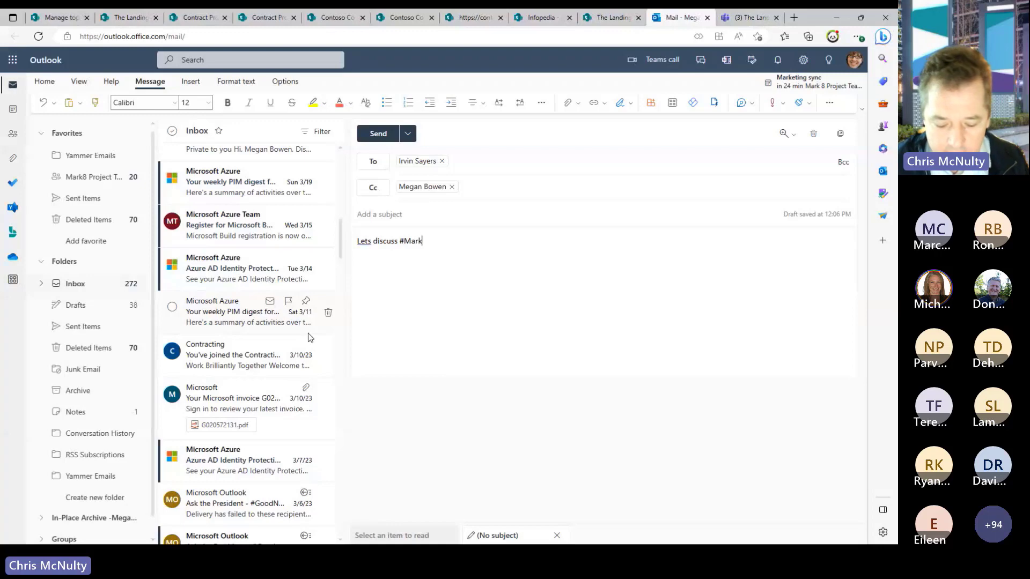
type("8 and")
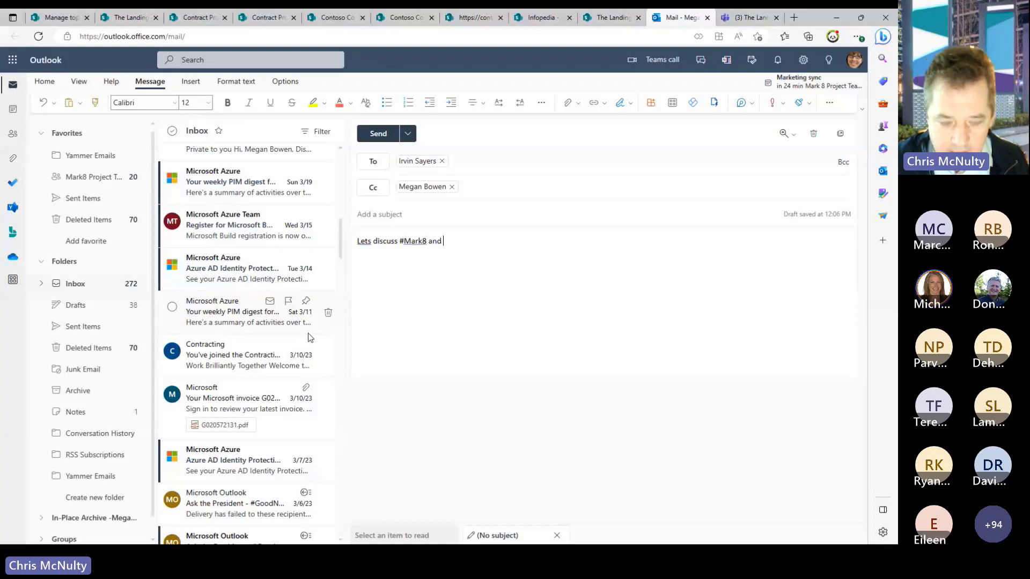
type(" #JH")
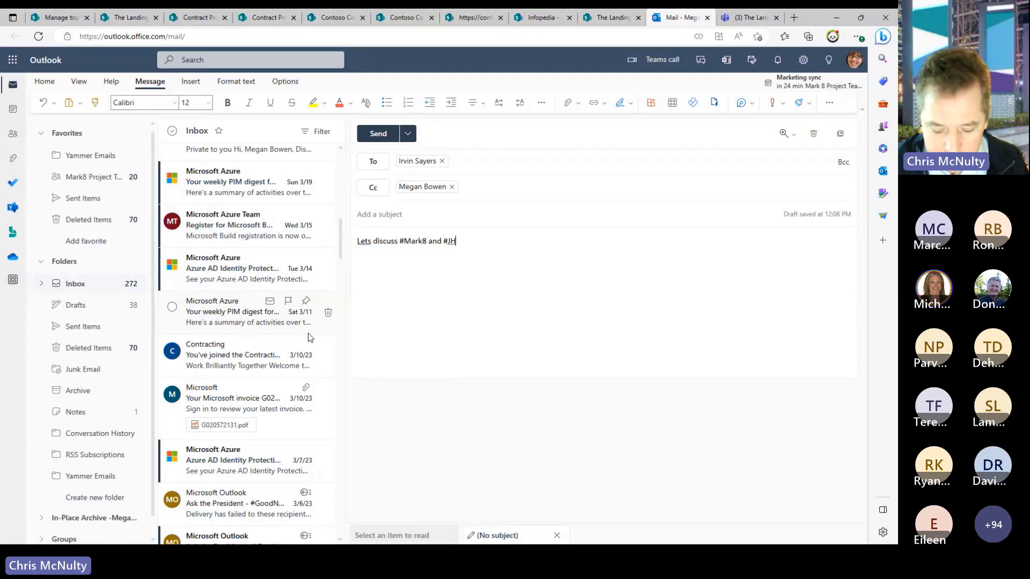
type("J")
key("BackSpace")
key("BackSpace")
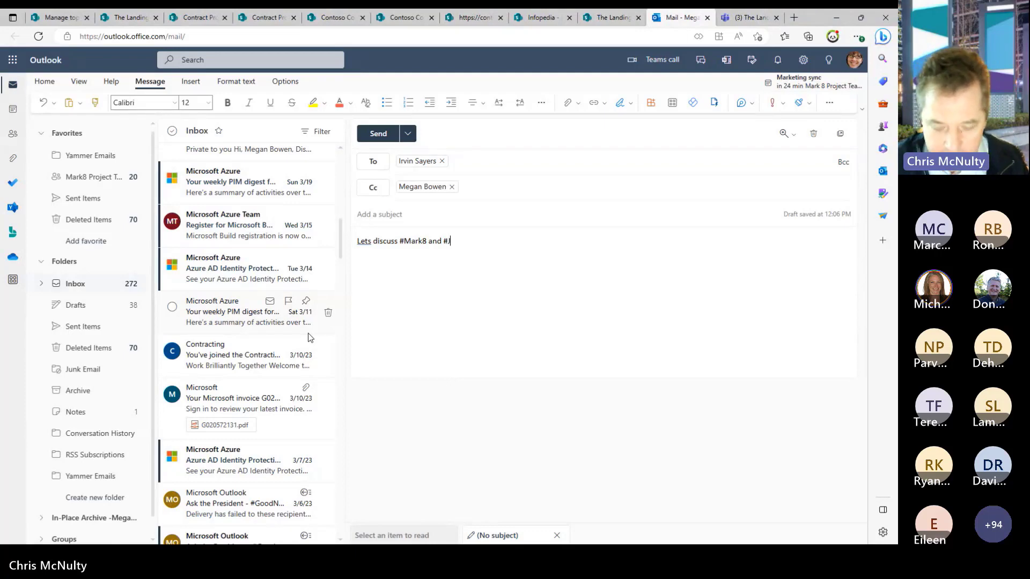
type("NJ.")
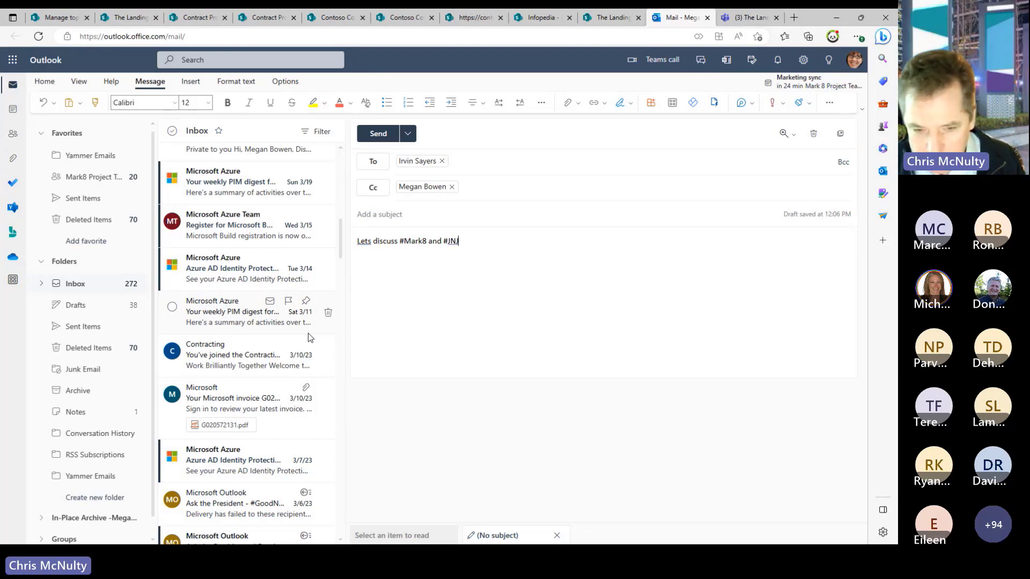
Give the email the subject "dsdsd" and send it
left_click(378, 134)
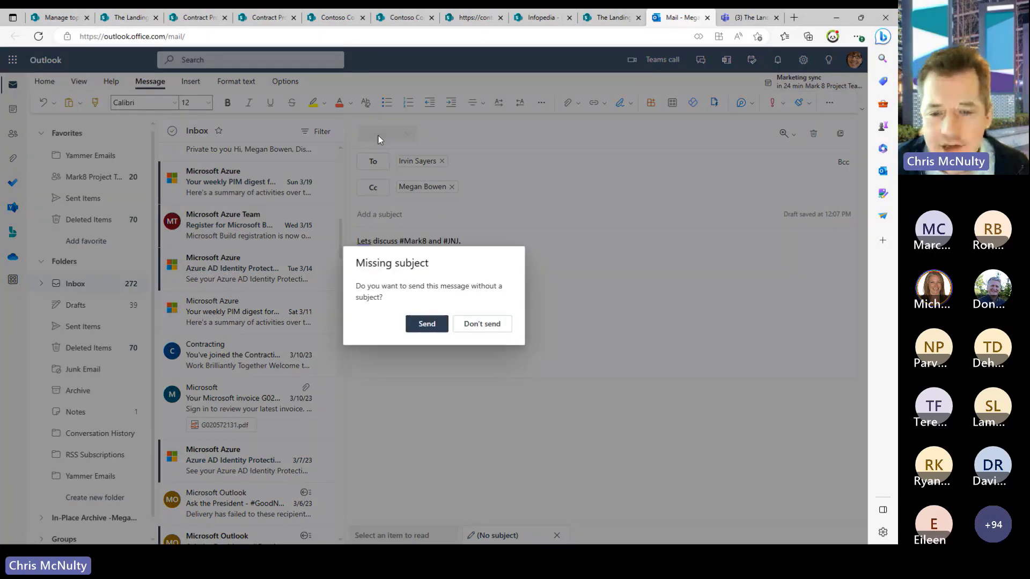
left_click(476, 318)
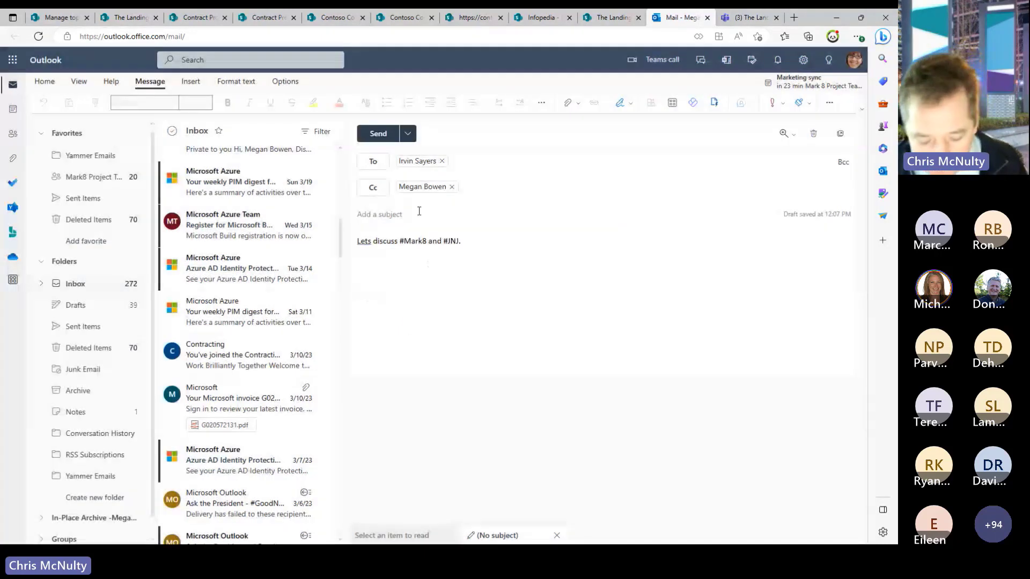
type("dsdsd")
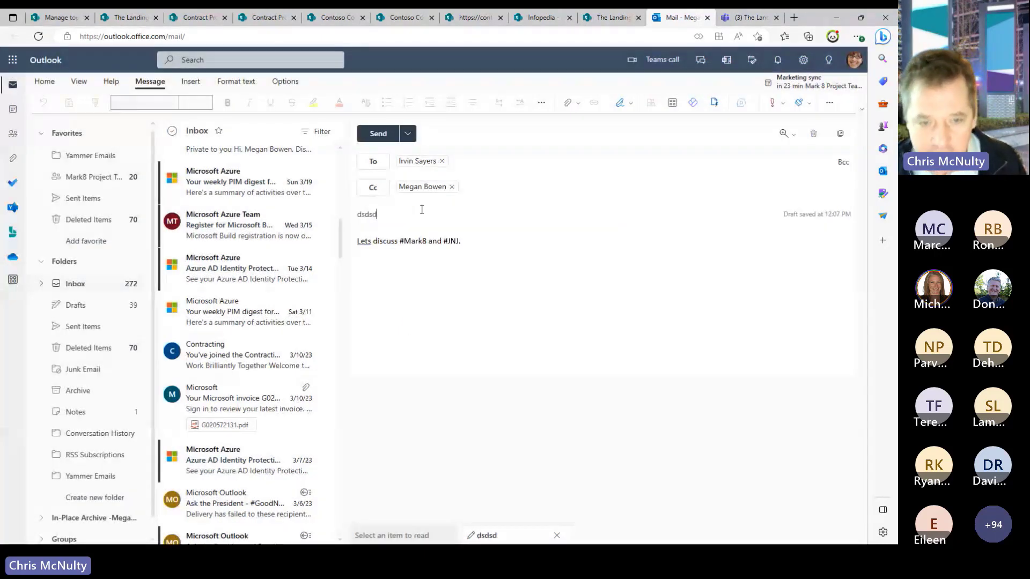
left_click(379, 138)
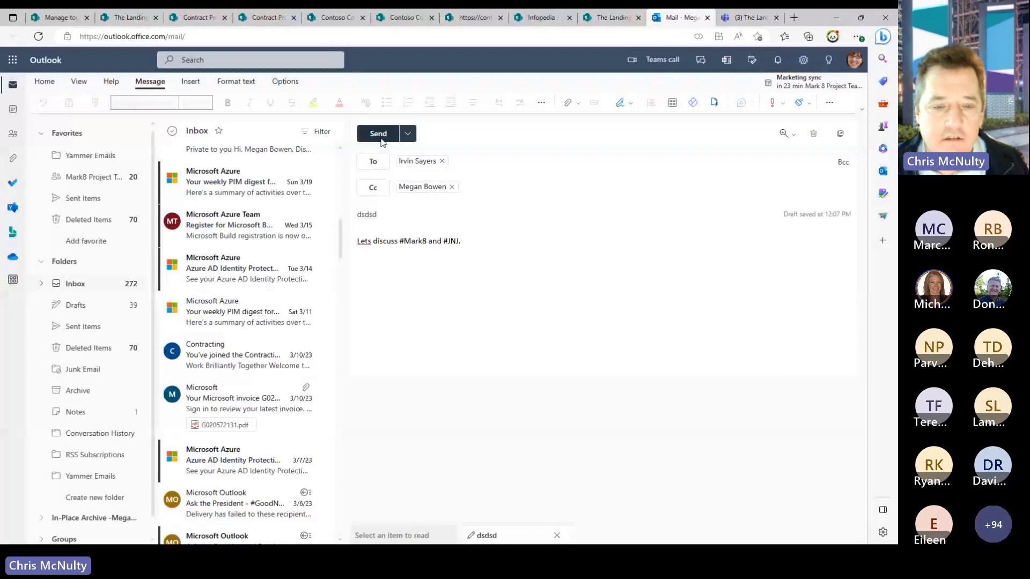
Switch to Teams, open the Sync on Mark 8 chat and view the topic card of the #WBA mention
left_click(743, 18)
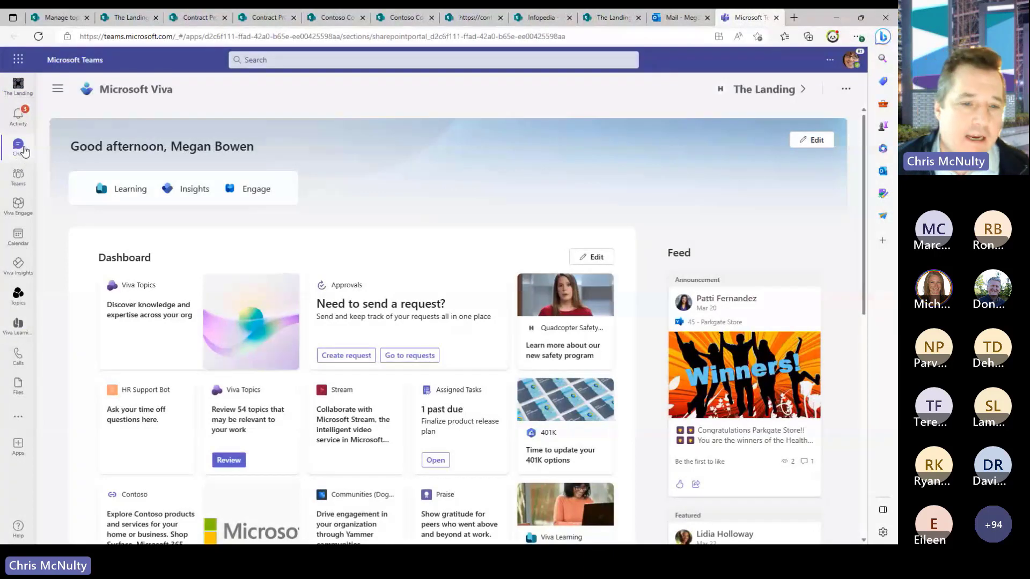
left_click(24, 151)
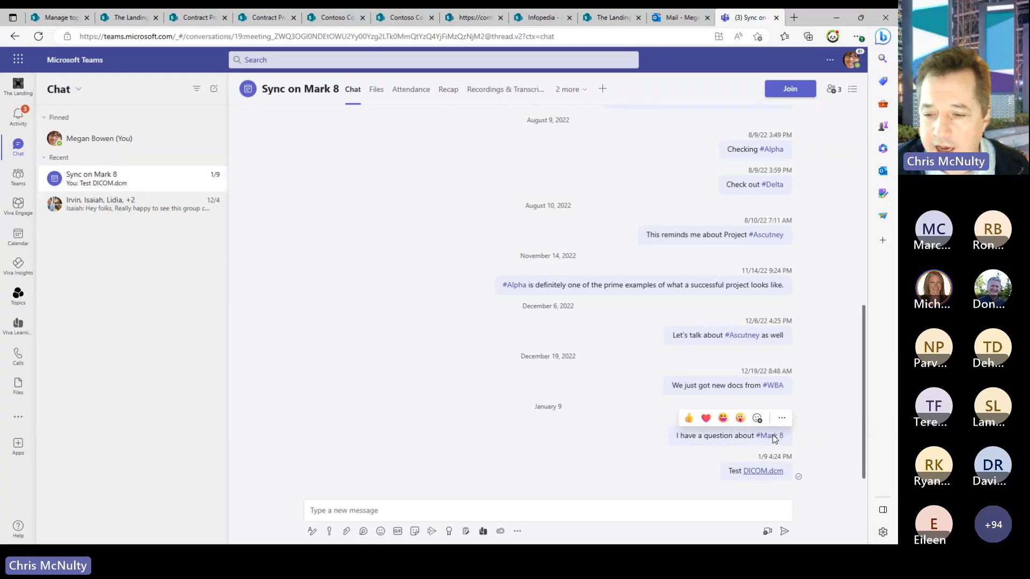
mouse_move(776, 386)
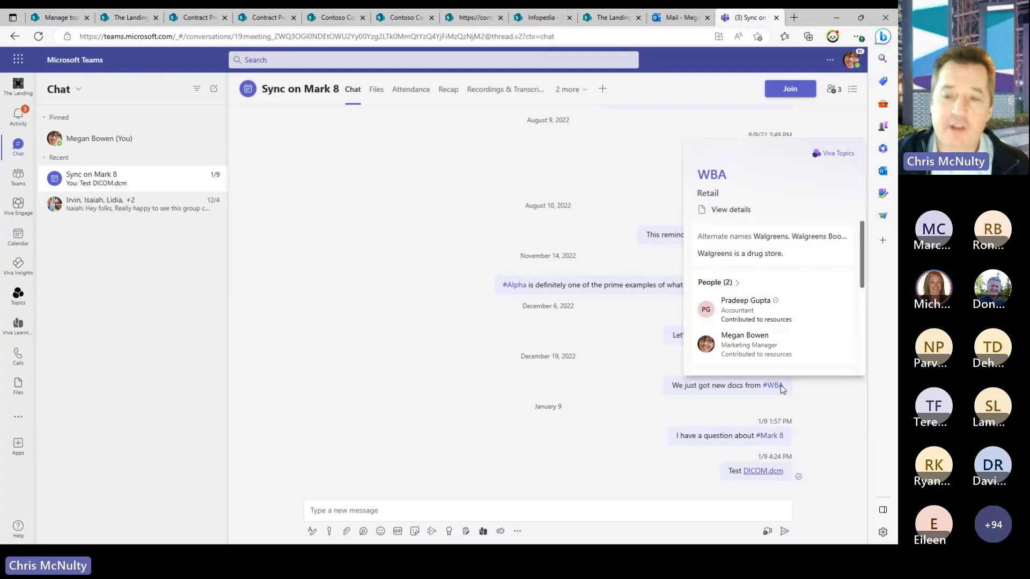
Return to the Term store page in SharePoint and close the requested terms list of the Securities term set
left_click(534, 18)
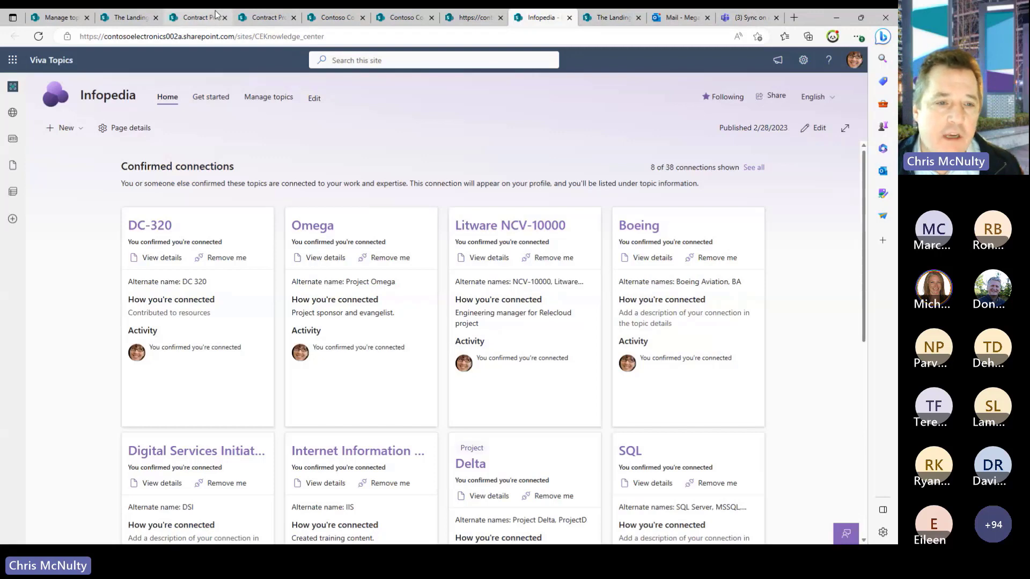
left_click(342, 19)
left_click(481, 18)
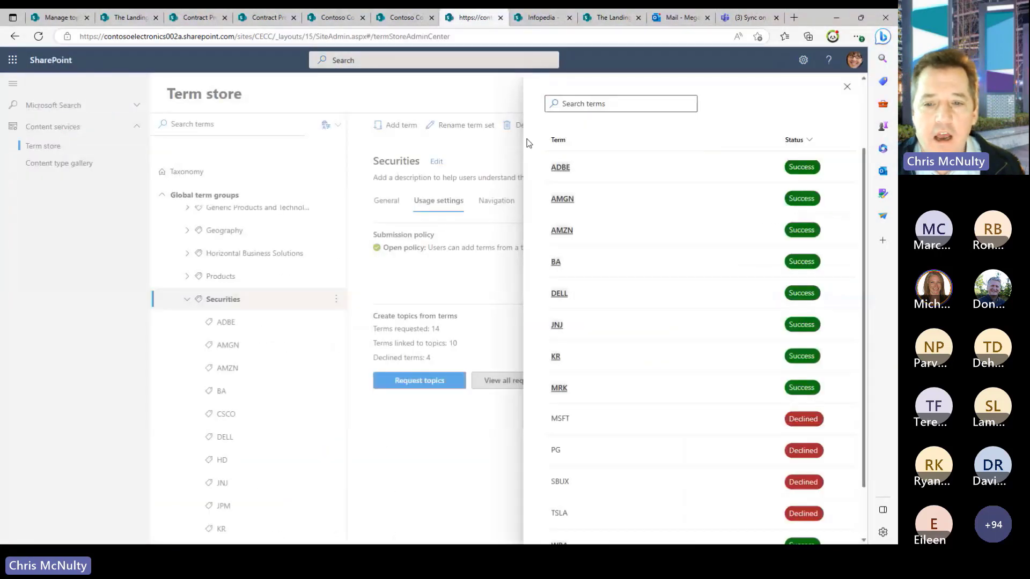
left_click(847, 87)
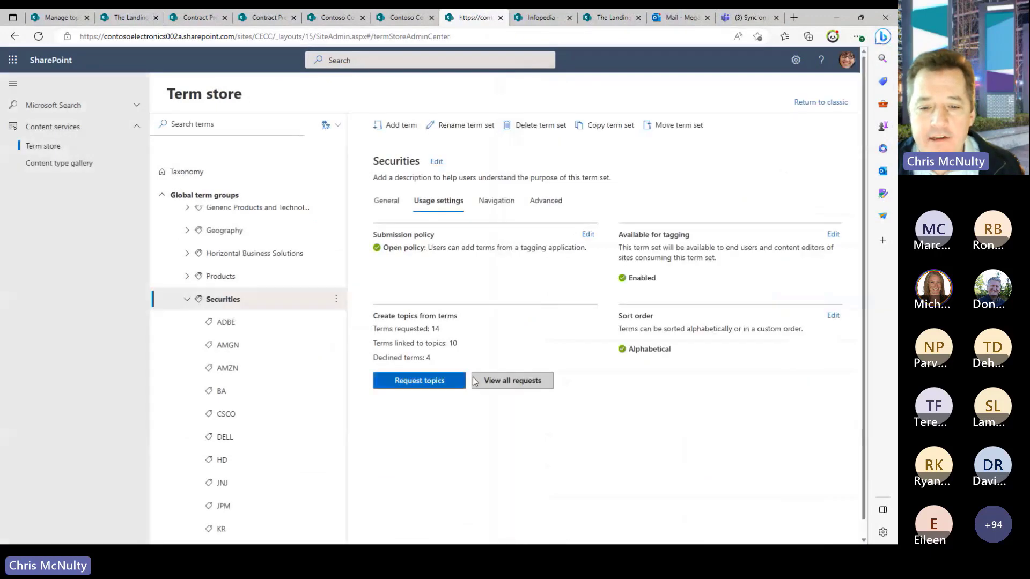
Start a topic request for the Securities set with all immediate child terms selected, and cancel it without submitting
left_click(413, 389)
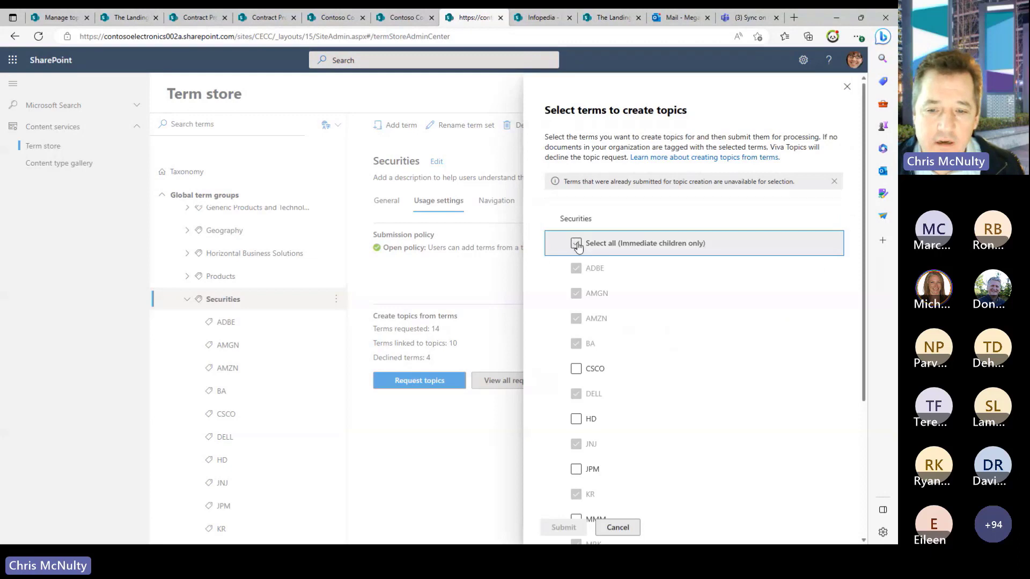
left_click(575, 248)
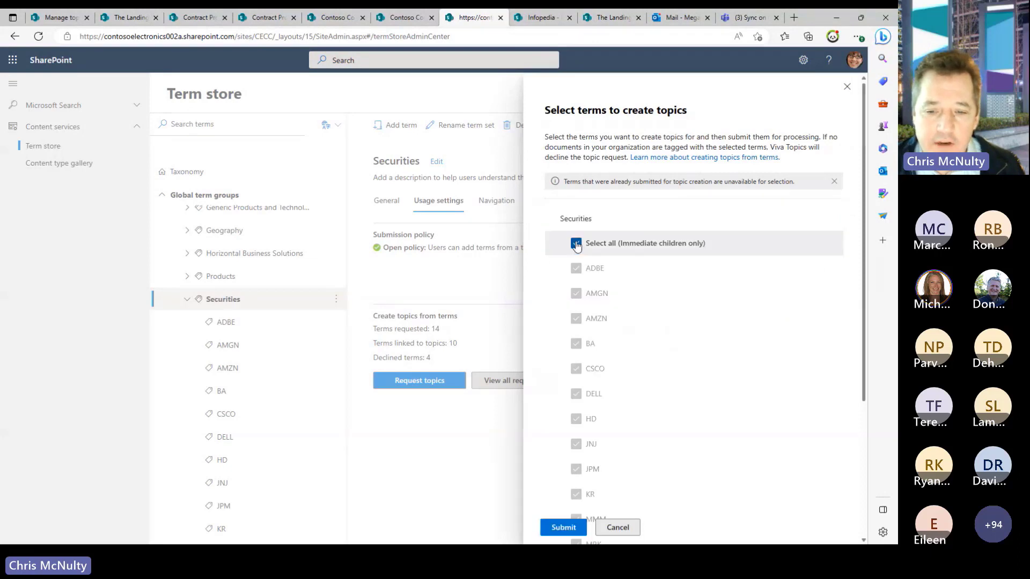
left_click(618, 528)
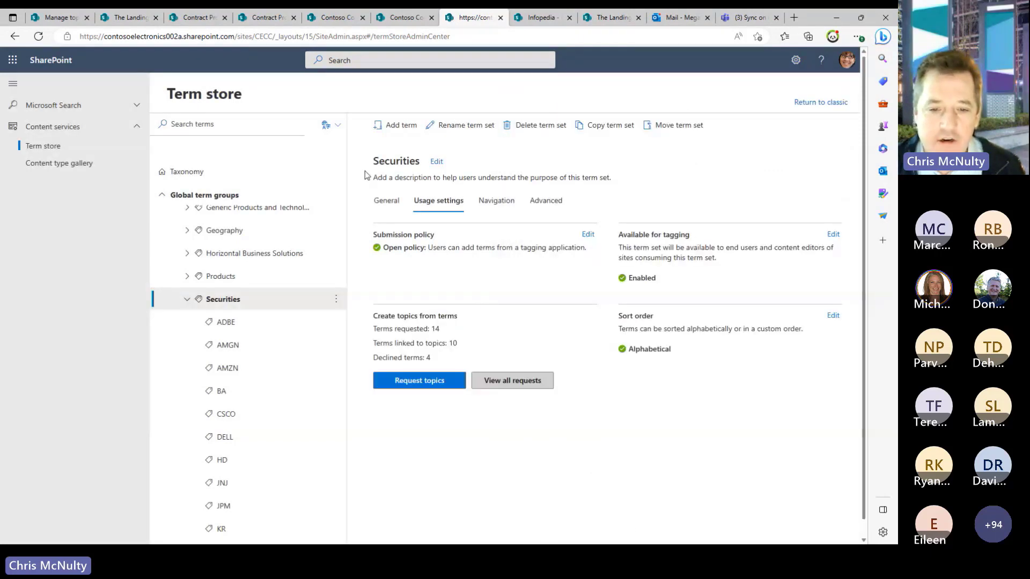
View all Securities terms requested for topic creation, down to the end of the list
left_click(505, 380)
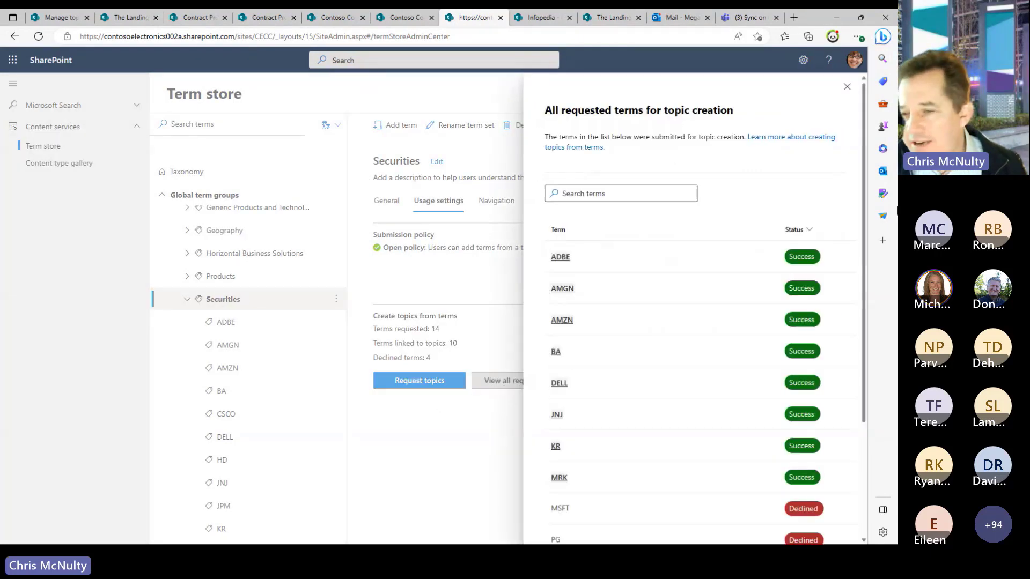
left_click_drag(865, 159, 887, 293)
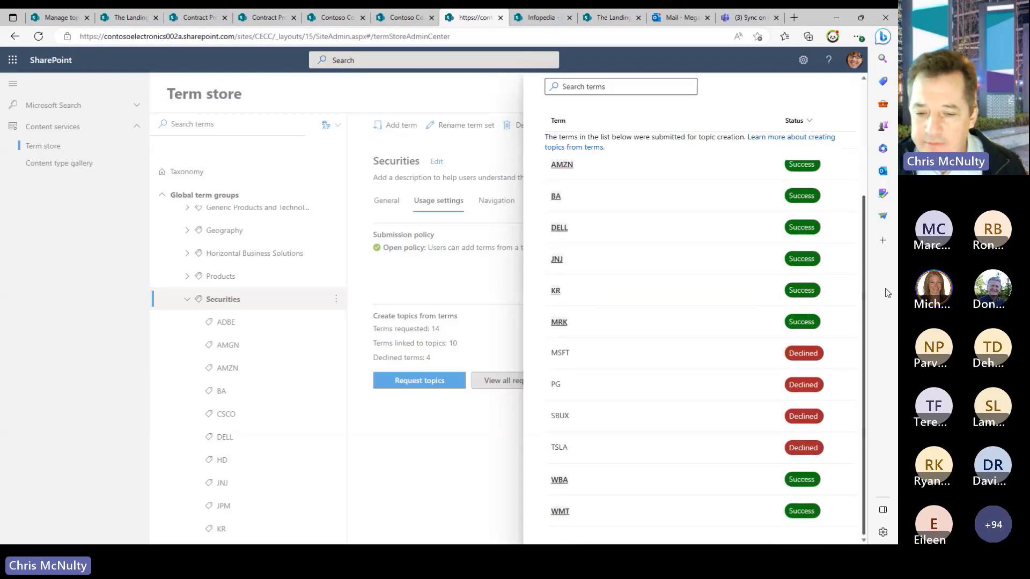
key("ctrl+s")
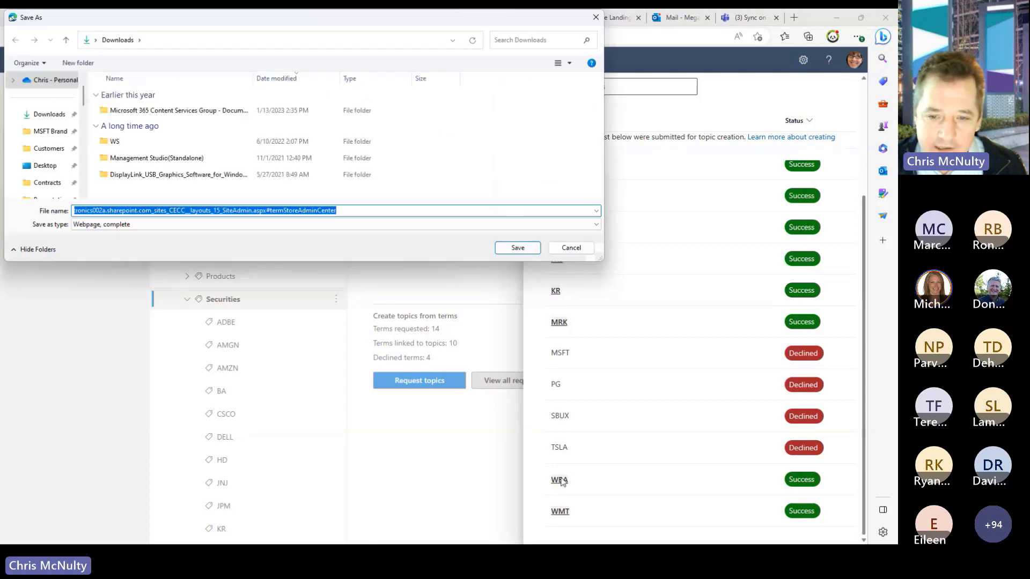
left_click(561, 249)
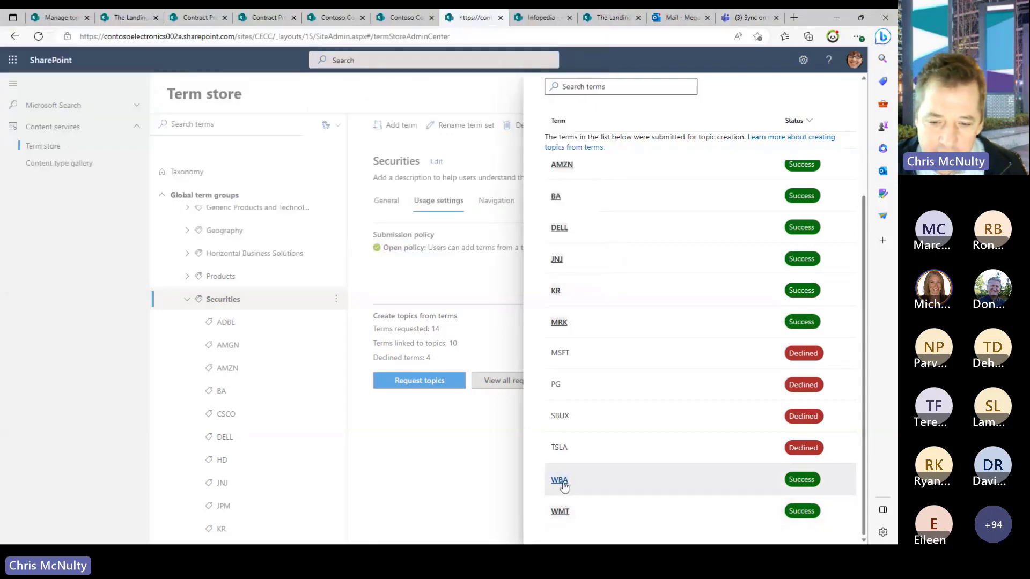
Open the WBA topic page from the term's topic card and look through its confirmed people and pinned files
mouse_move(563, 484)
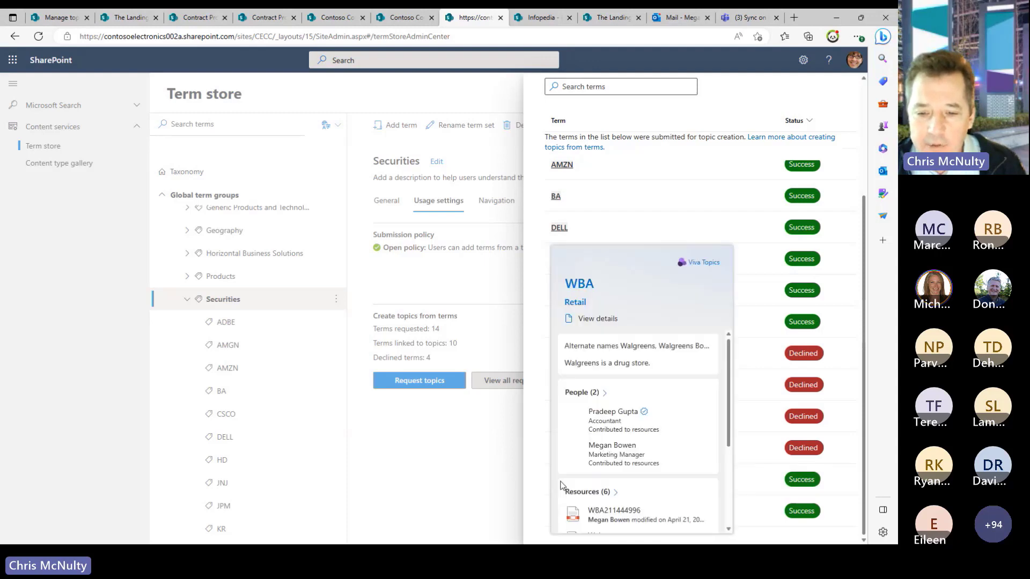
left_click(579, 284)
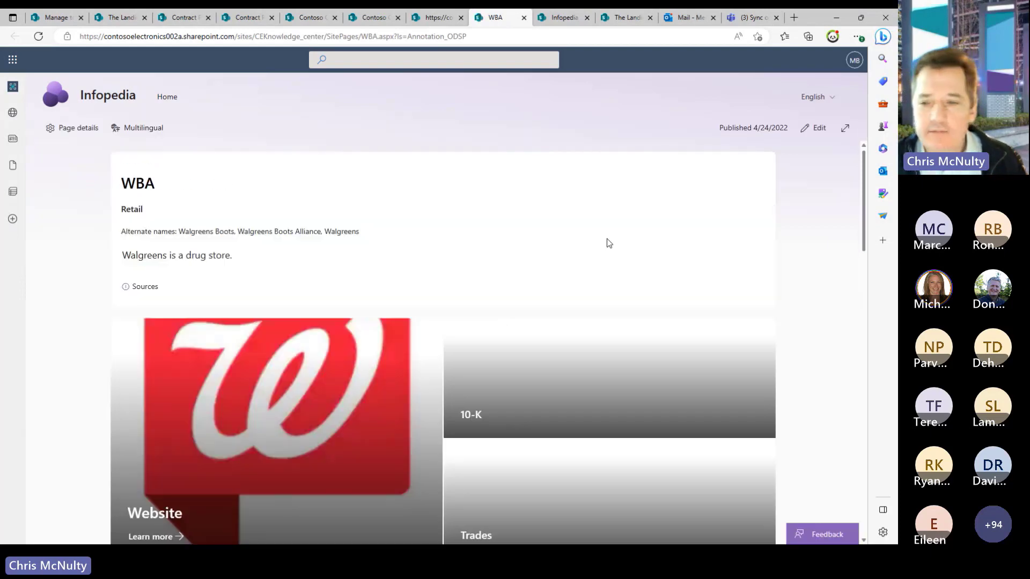
left_click_drag(864, 177, 848, 279)
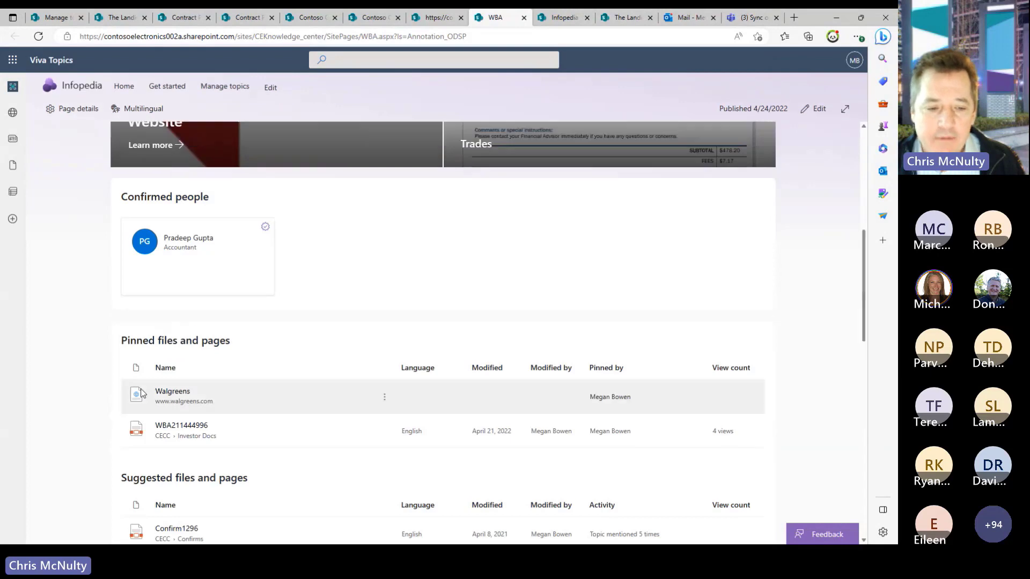
Look through the WBA topic page's suggested files and sites, down to its related topics map
scroll(163, 403, "down", 3)
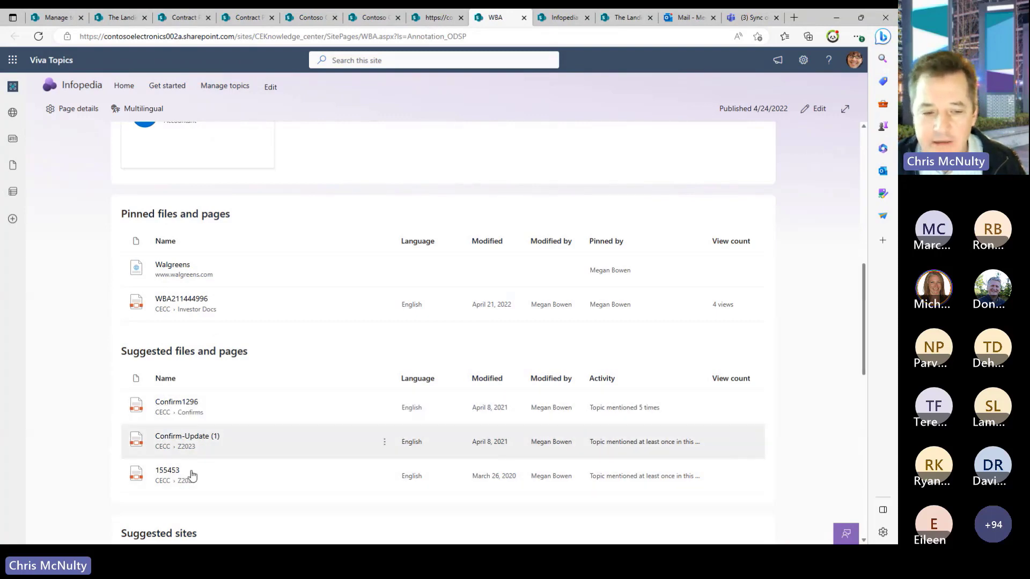
scroll(200, 458, "down", 8)
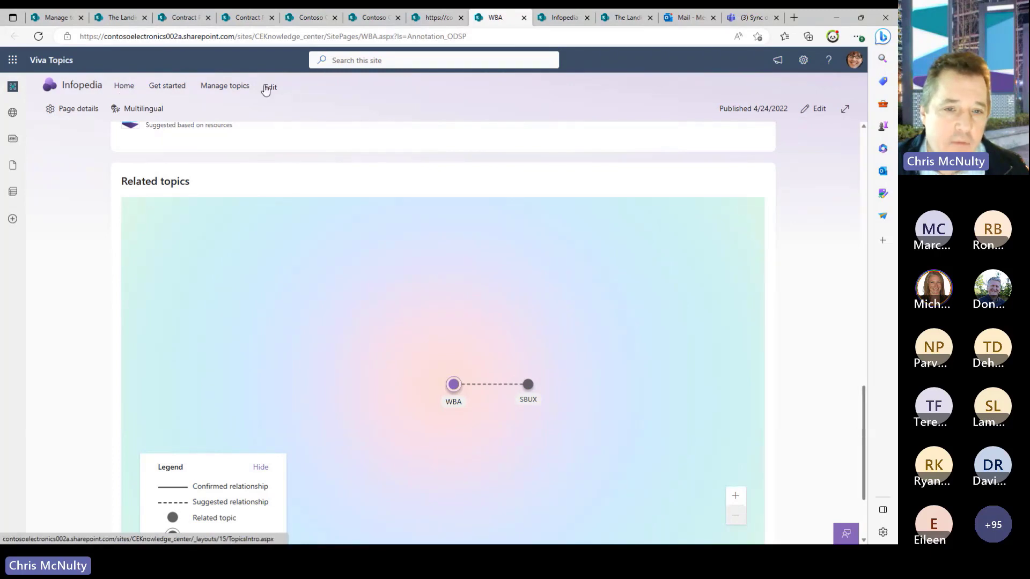
Return to the Manage topics list of Infopedia and open the Mark 8 topic page from its topic card
left_click(246, 18)
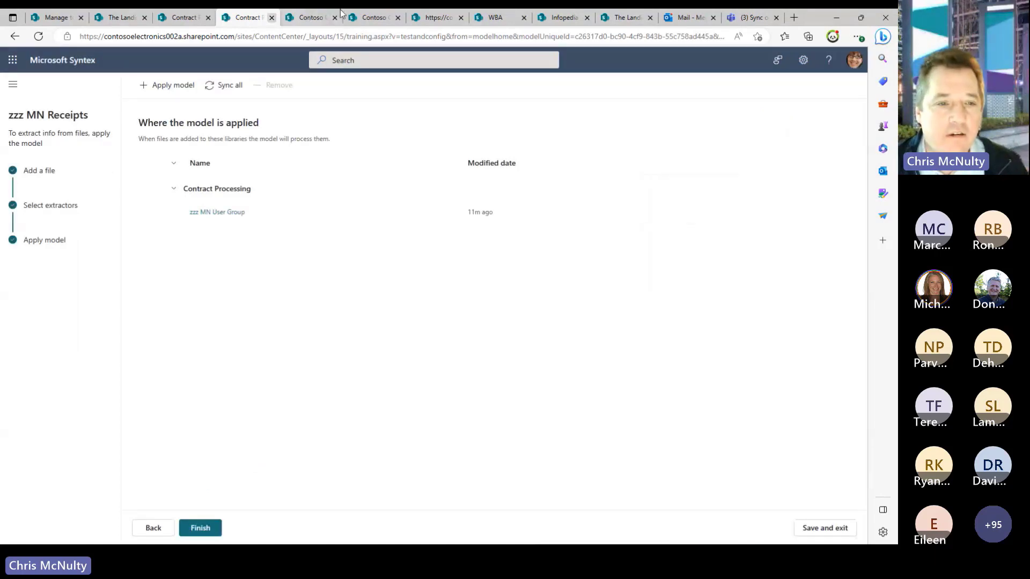
left_click(68, 17)
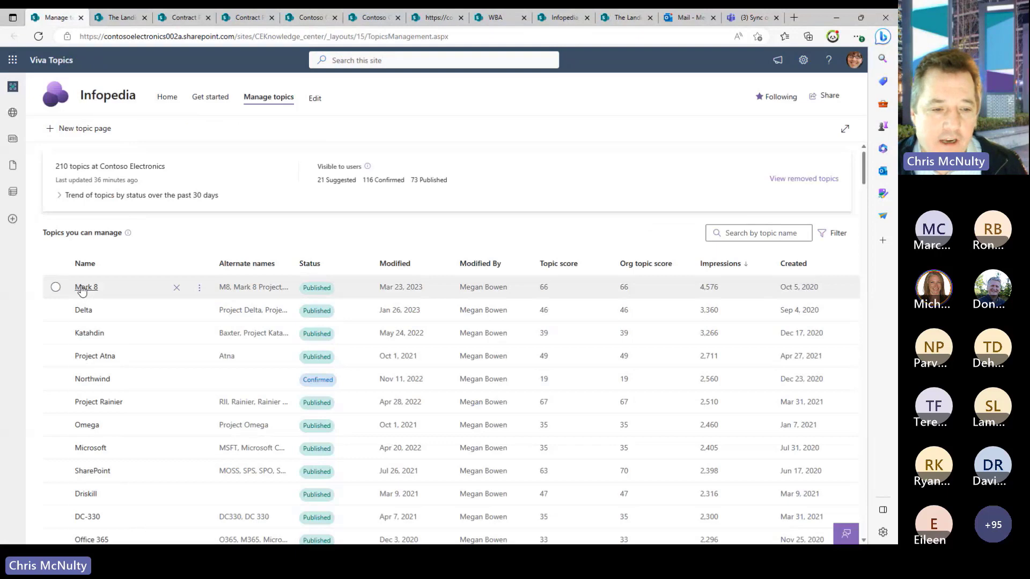
mouse_move(83, 288)
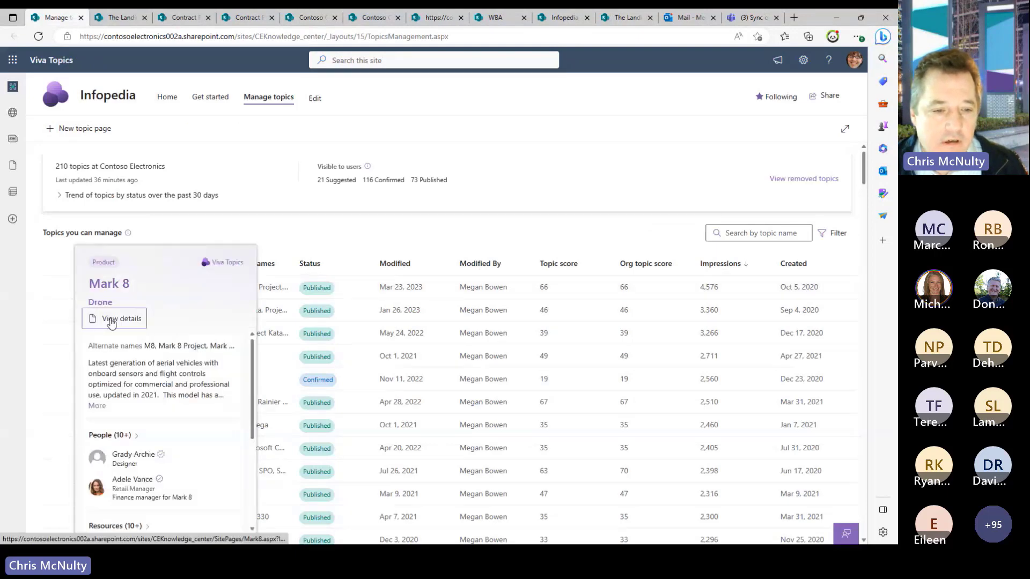
left_click(121, 319)
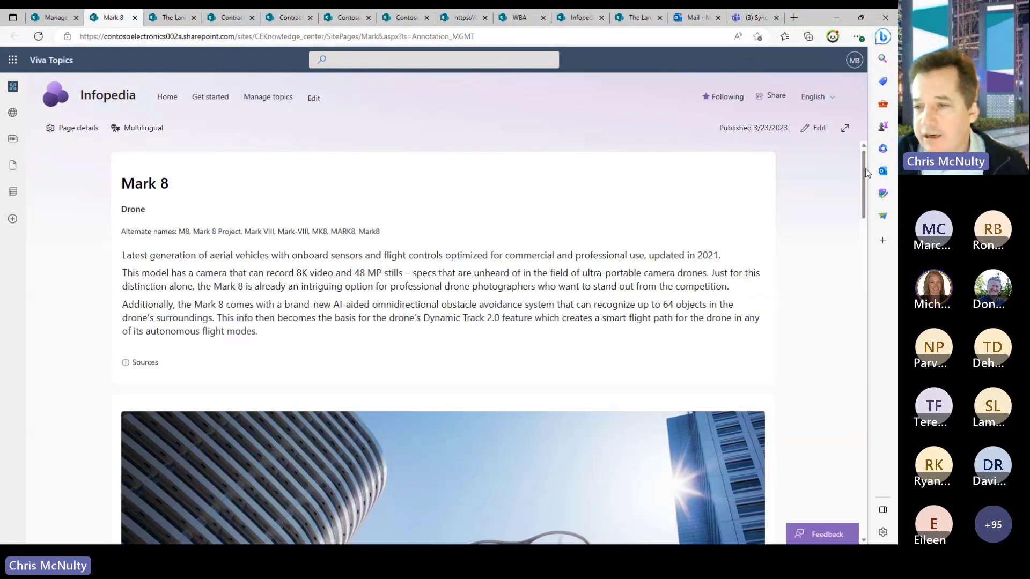
Look through the Mark 8 topic page, from the description and confirmed people down to the full related topics map
scroll(857, 245, "down", 5)
scroll(856, 245, "down", 1)
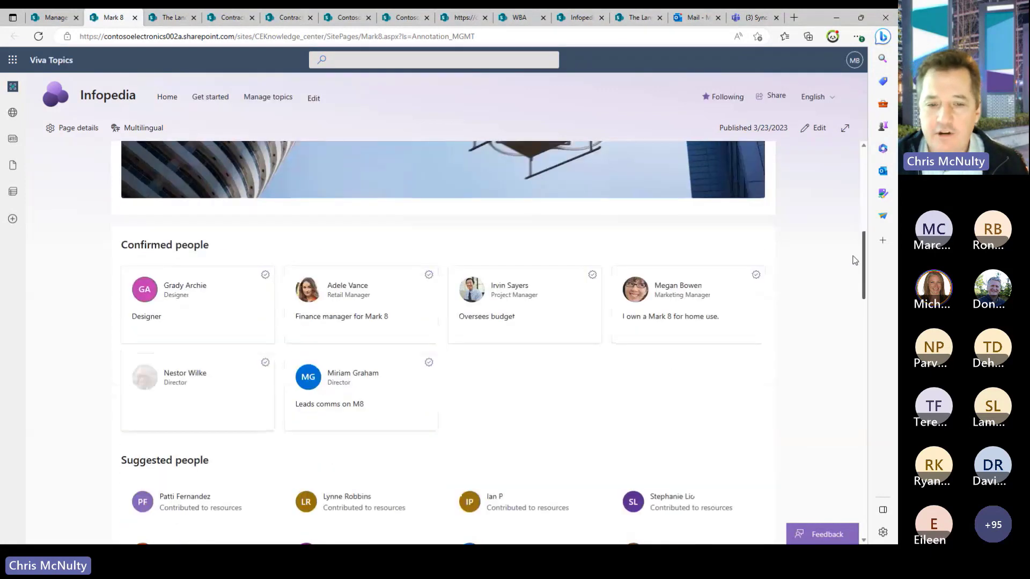
scroll(854, 260, "down", 6)
left_click_drag(865, 321, 874, 483)
scroll(524, 361, "up", 2)
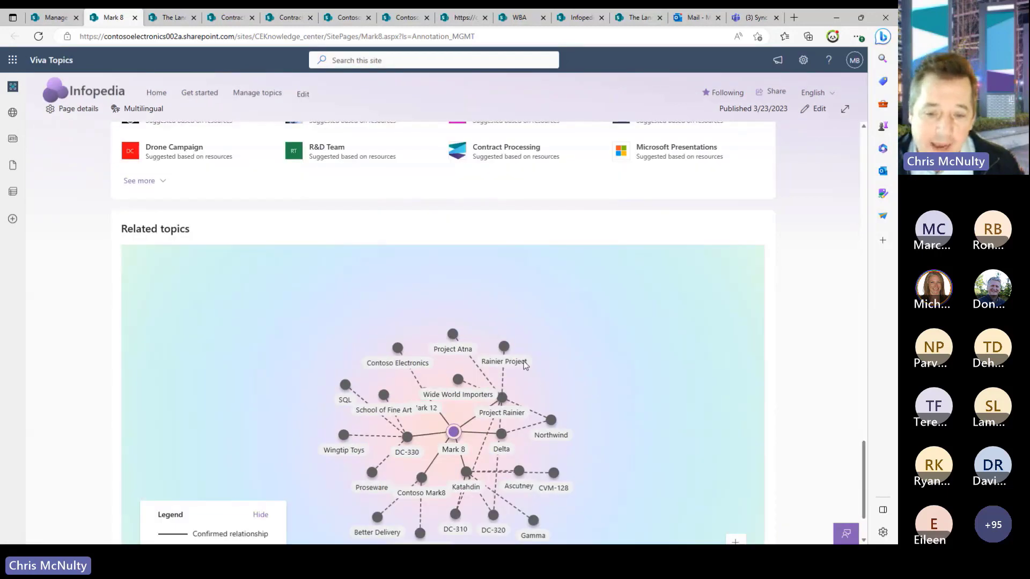
scroll(648, 391, "down", 2)
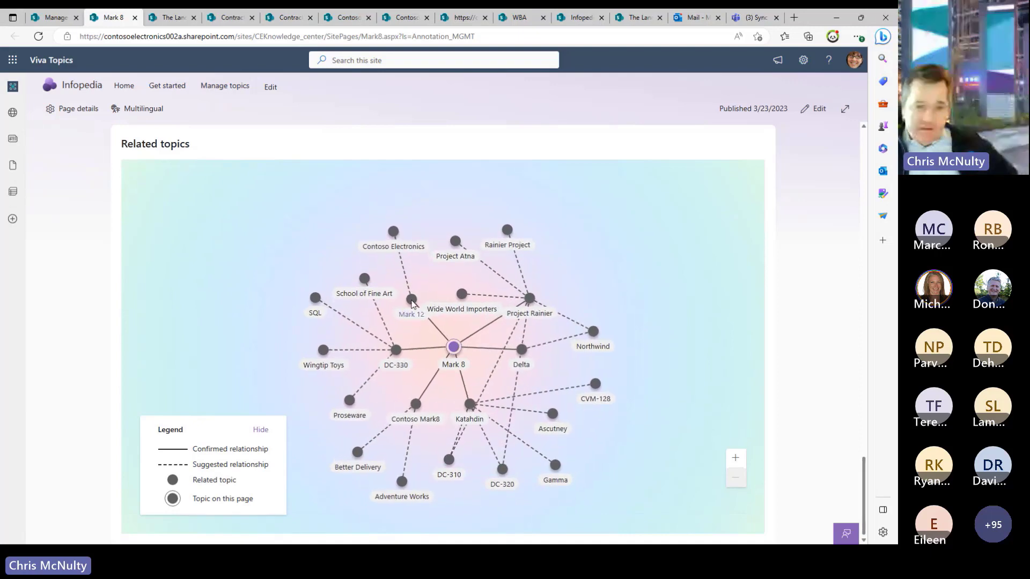
Expand Katahdin in the Mark 8 related topics map and open its topic page from the topic card
left_click(471, 409)
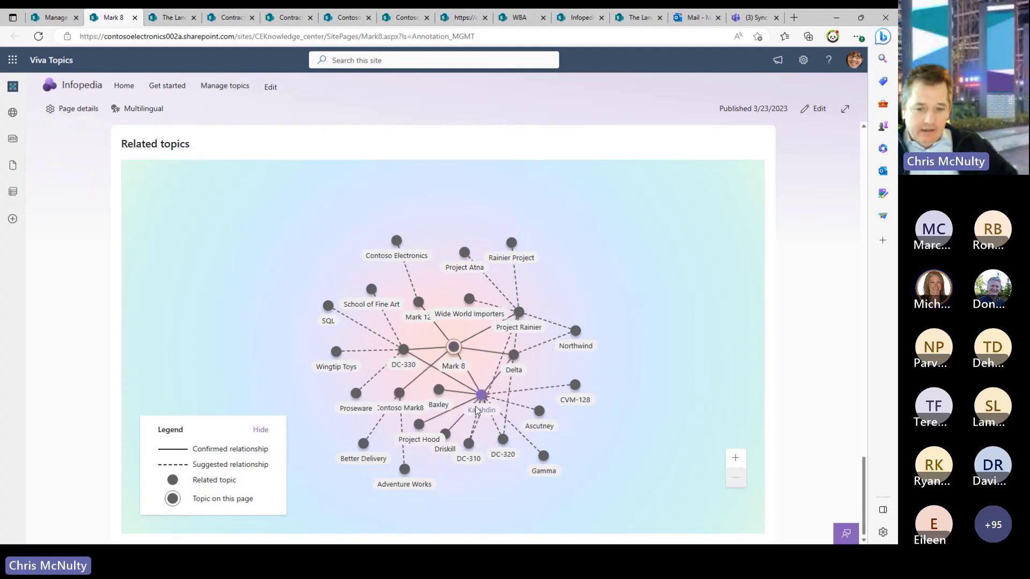
mouse_move(475, 407)
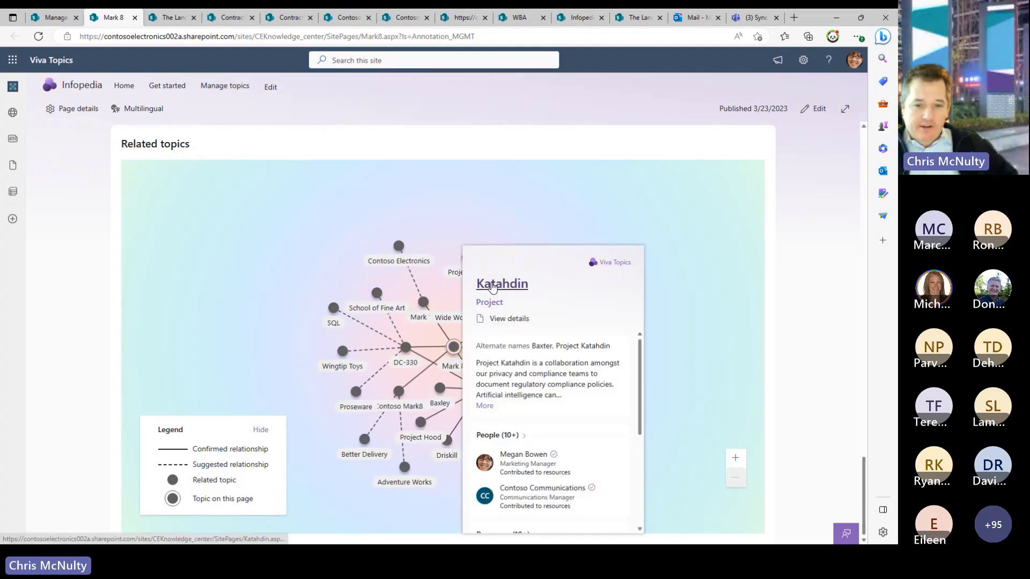
left_click(493, 285)
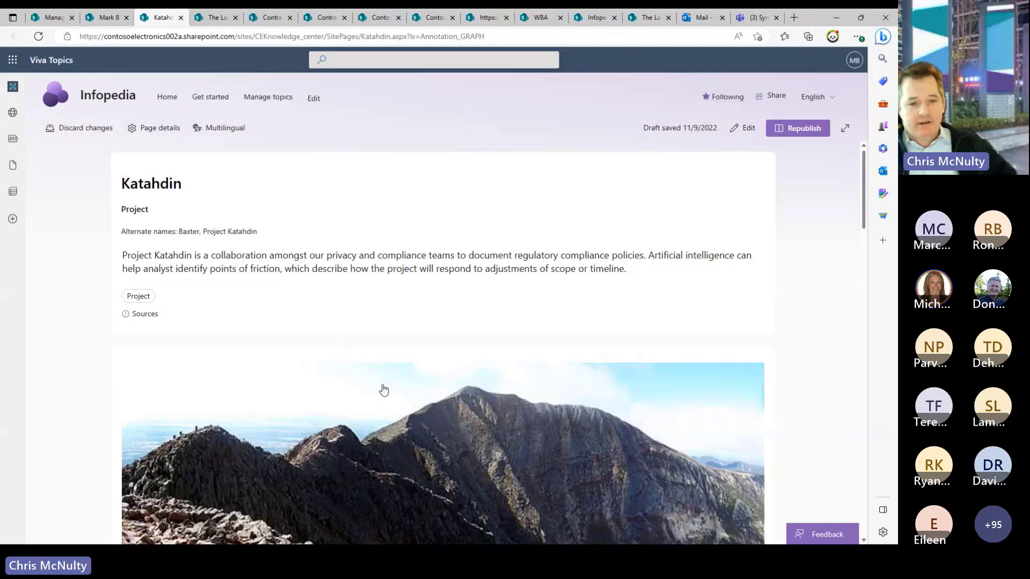
Review the Katahdin topic page's people, pinned and suggested files and suggested sites, down to its related topics map and comments
scroll(382, 386, "down", 3)
scroll(381, 386, "down", 7)
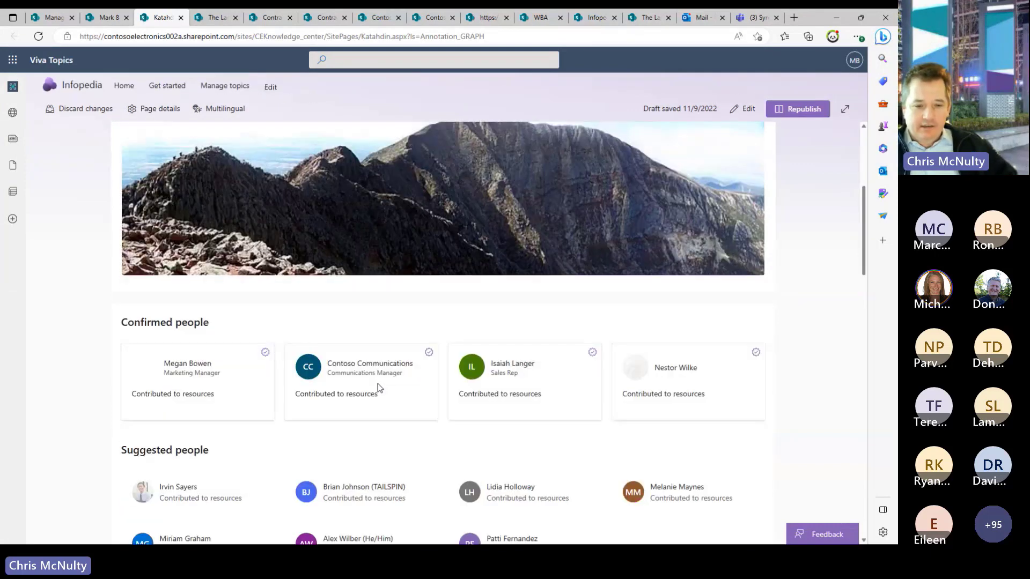
scroll(379, 385, "down", 4)
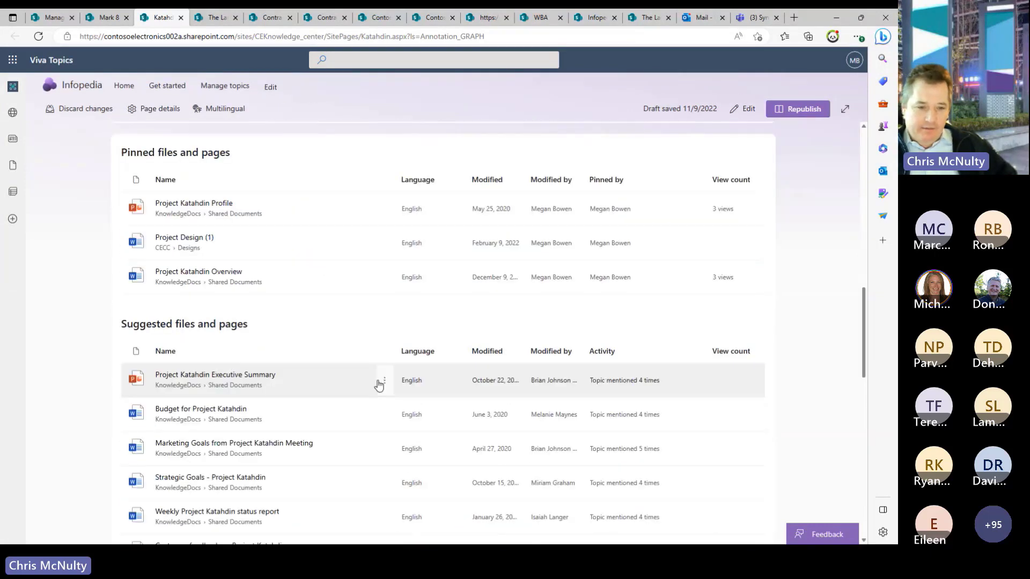
scroll(379, 385, "down", 8)
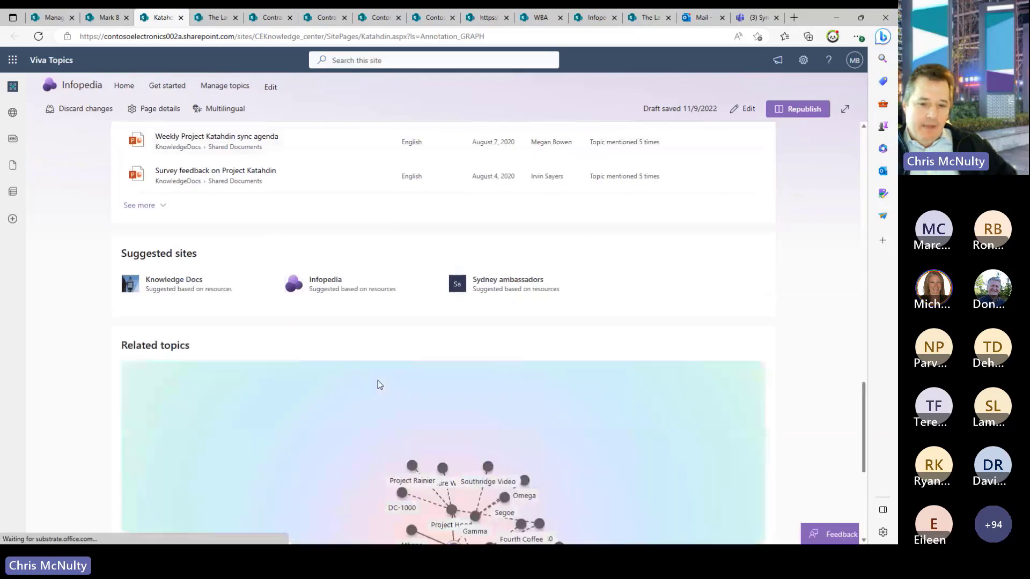
scroll(379, 385, "down", 3)
scroll(377, 381, "down", 3)
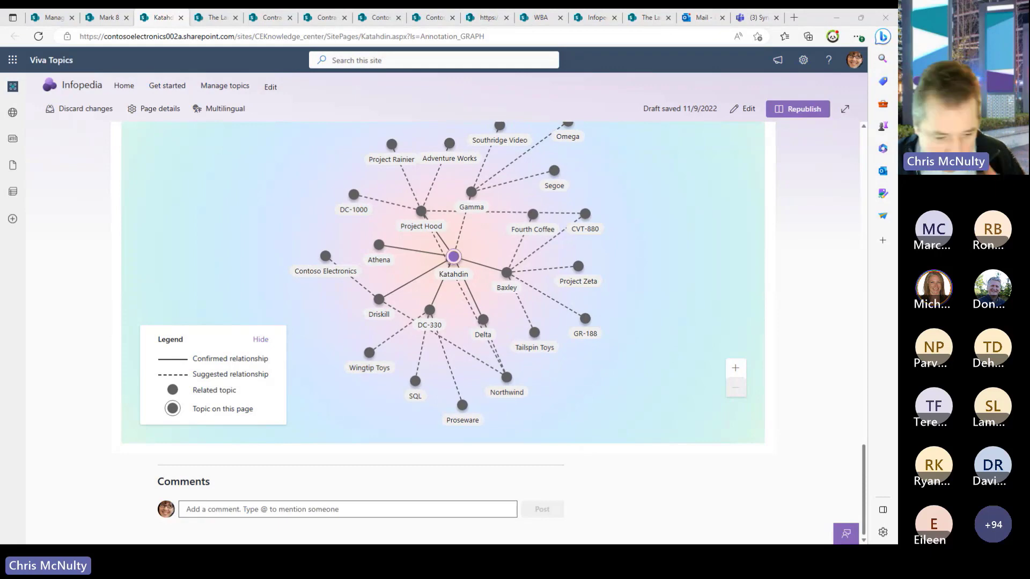
key("super+d")
key("alt+Tab")
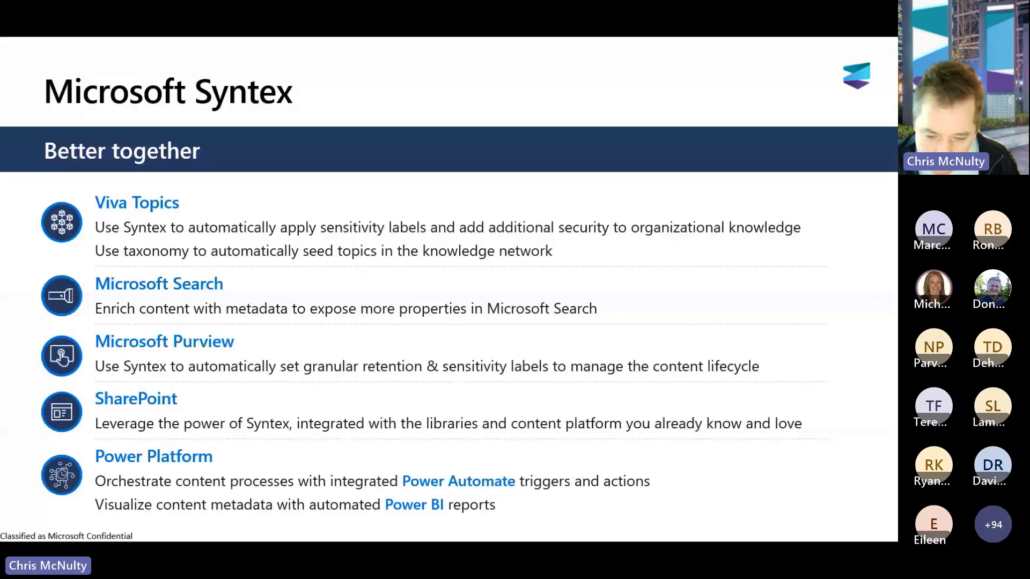
key("Right")
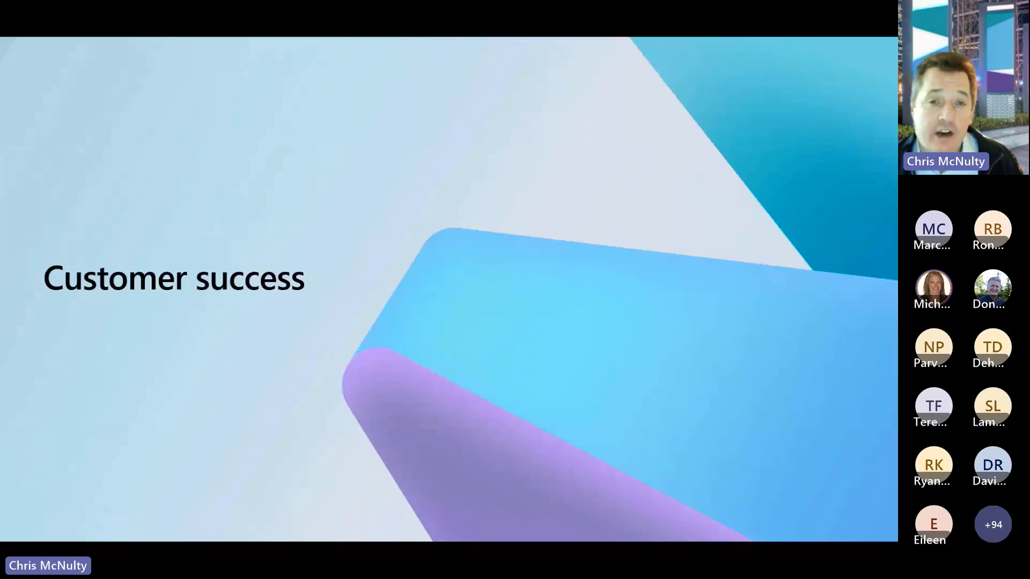
key("Right")
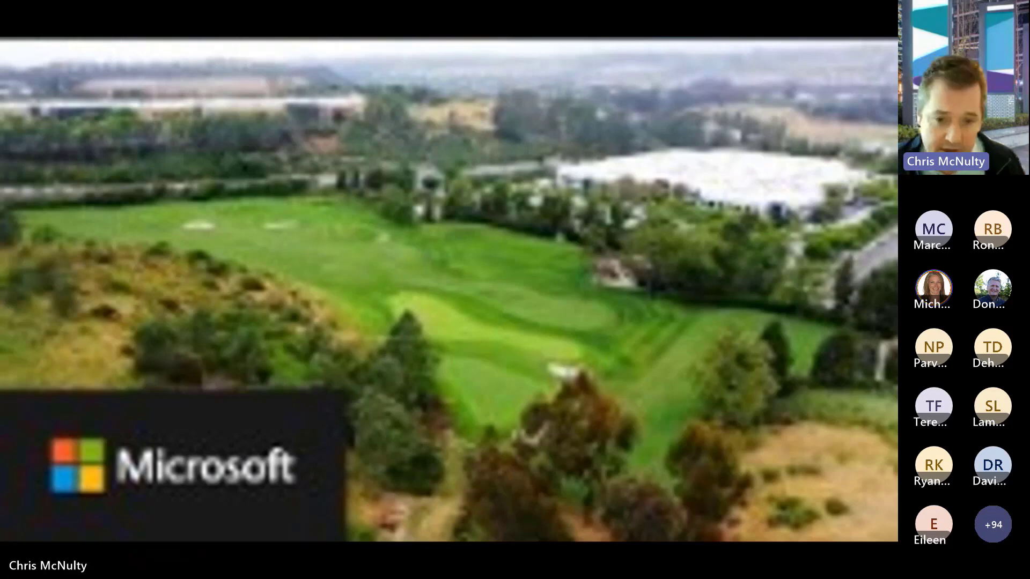
left_click(424, 280)
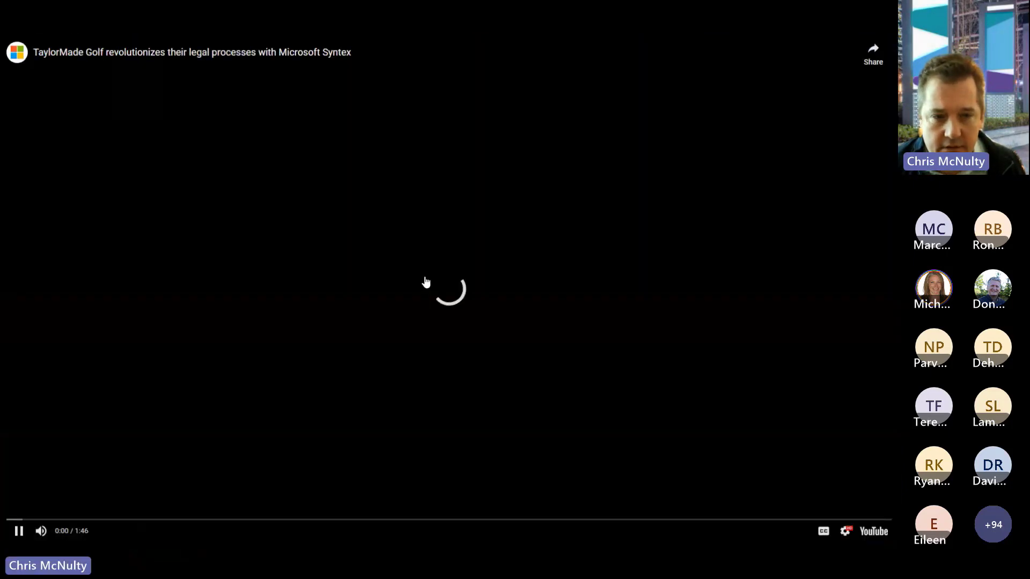